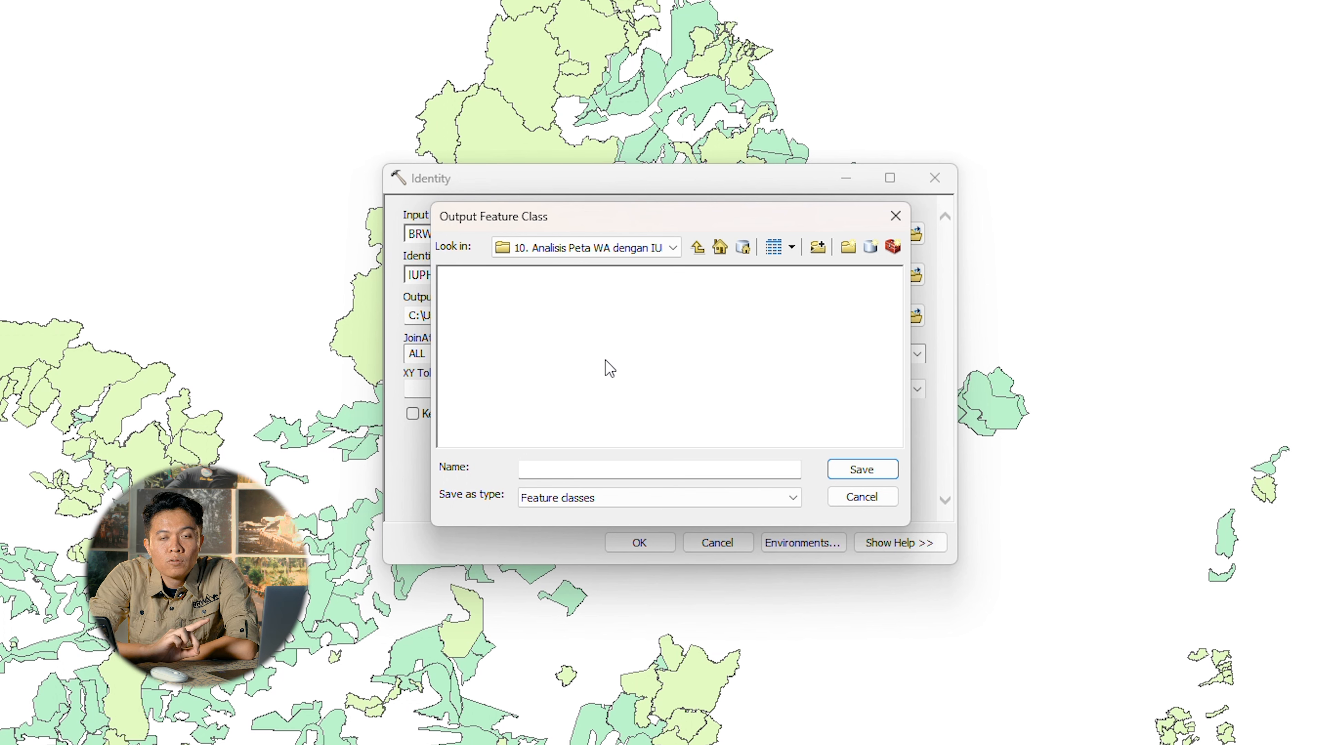
Name the Identity output feature class WA_IUPHHKHA in the current analysis folder and run the overlay
click(604, 470)
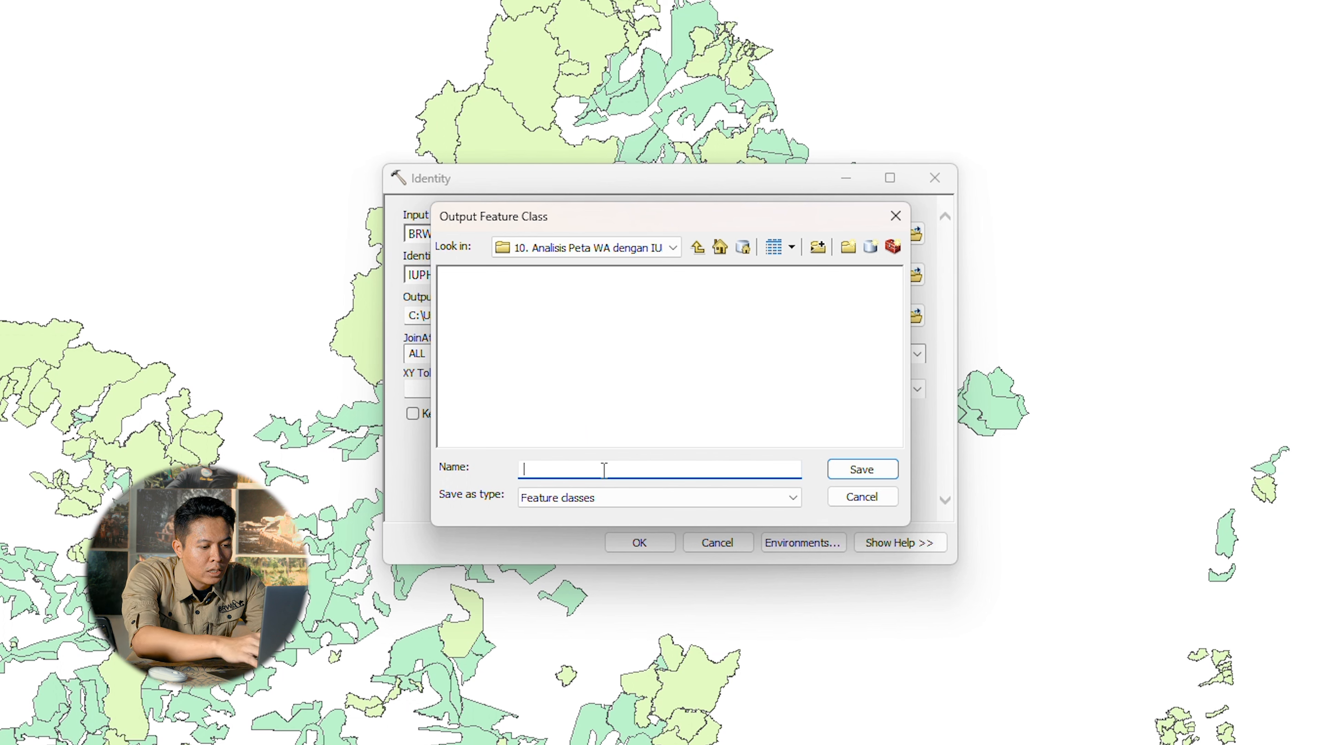
text(WA_)
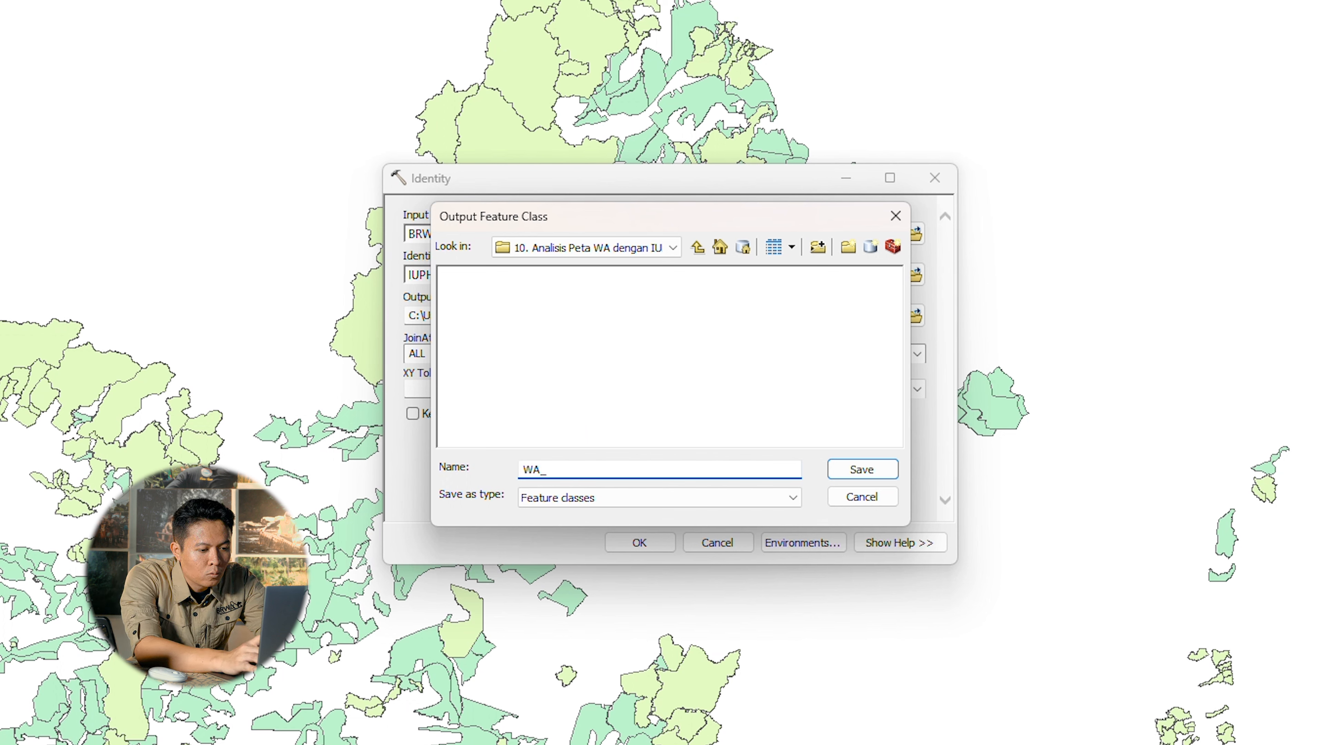
text(IUPHHKHA)
click(866, 469)
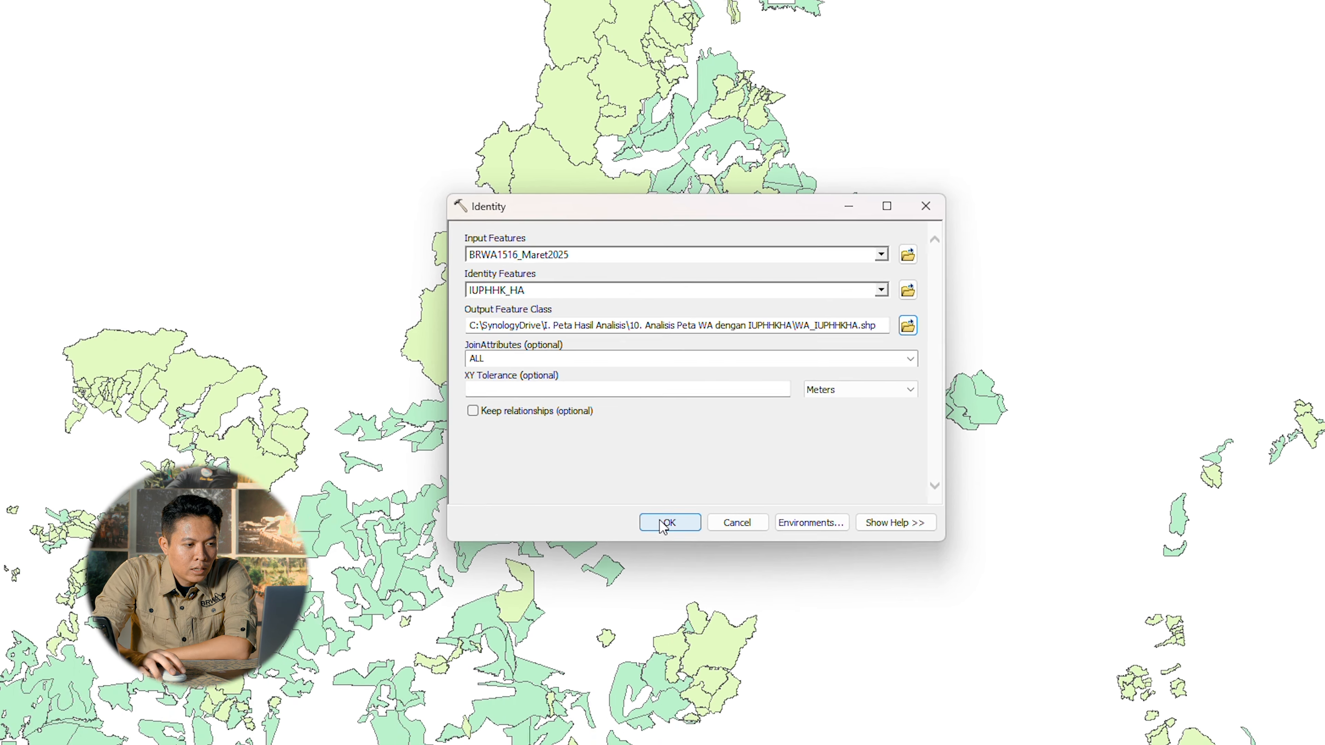
click(662, 523)
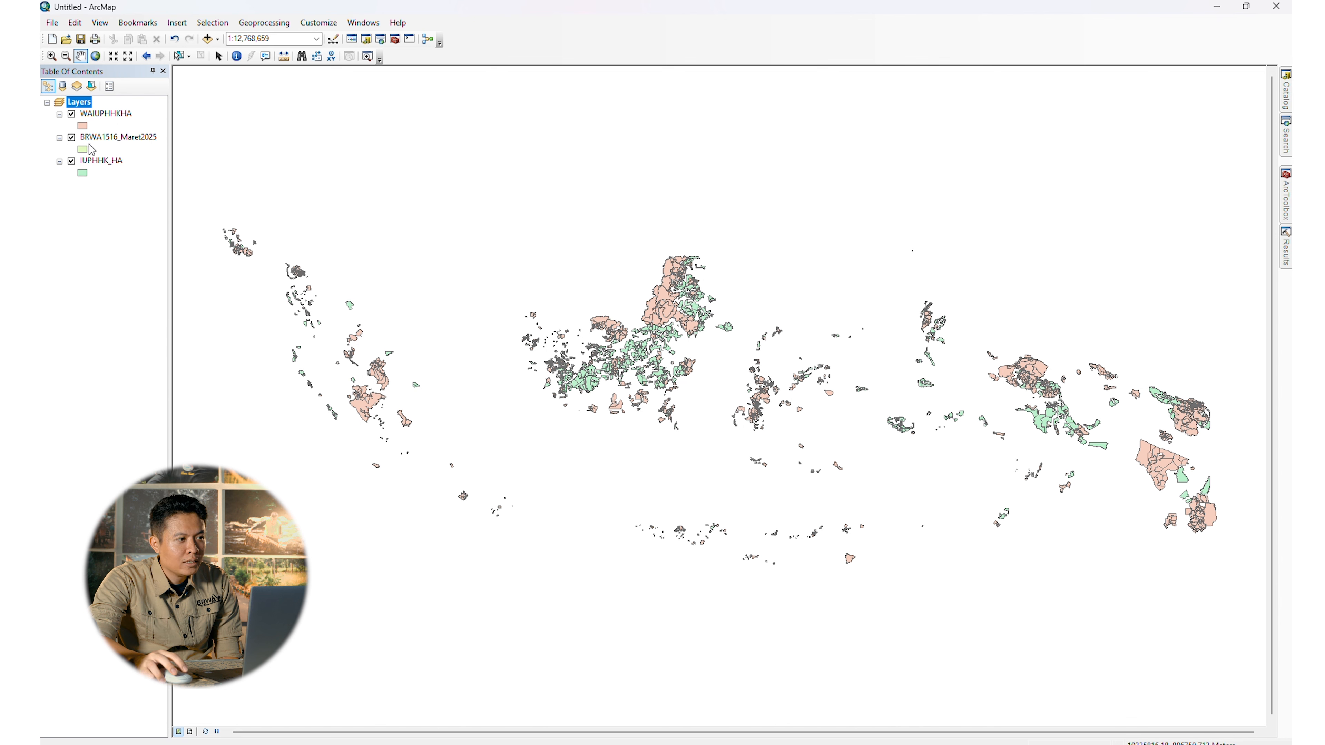
Hide the WAIUPHHKHA layer and place the IUPHHK_HA layer above BRWA1516_Maret2025 to compare their overlap
click(111, 115)
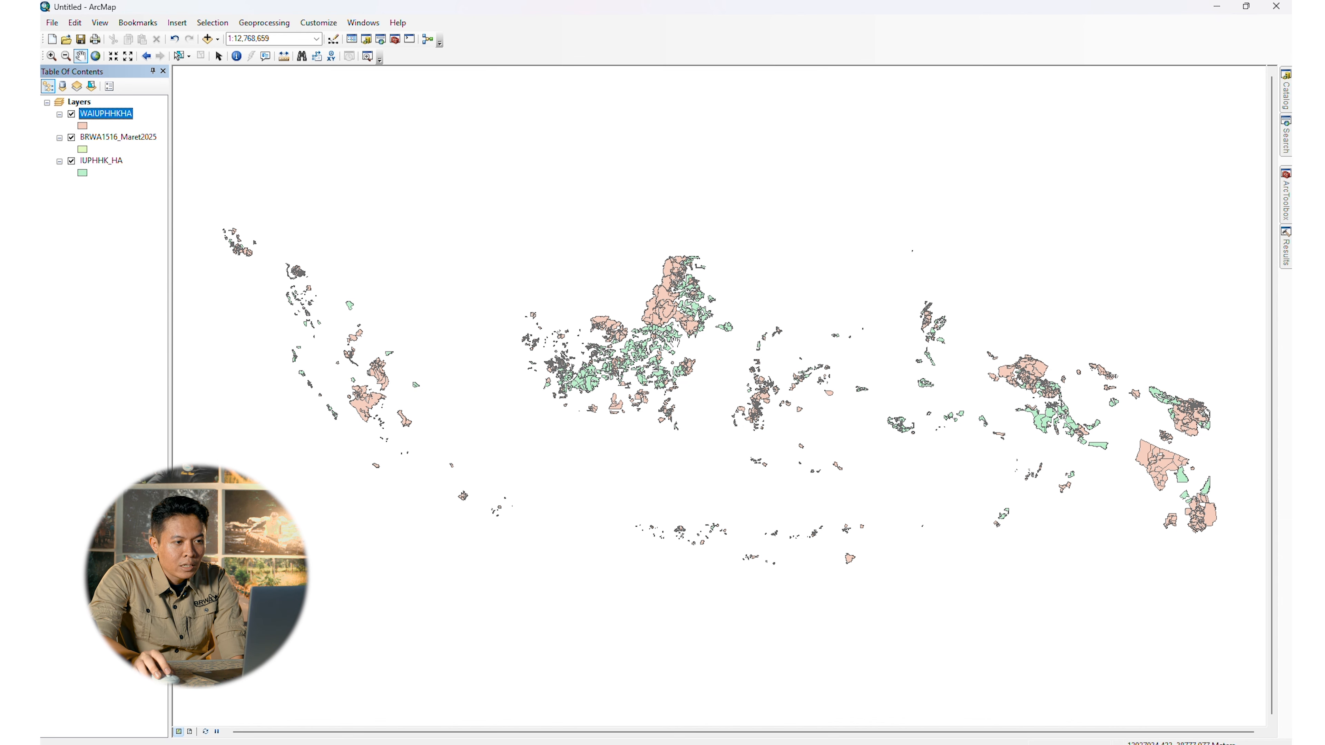
scroll(668, 354, up, 3)
scroll(657, 355, down, 3)
scroll(655, 355, down, 2)
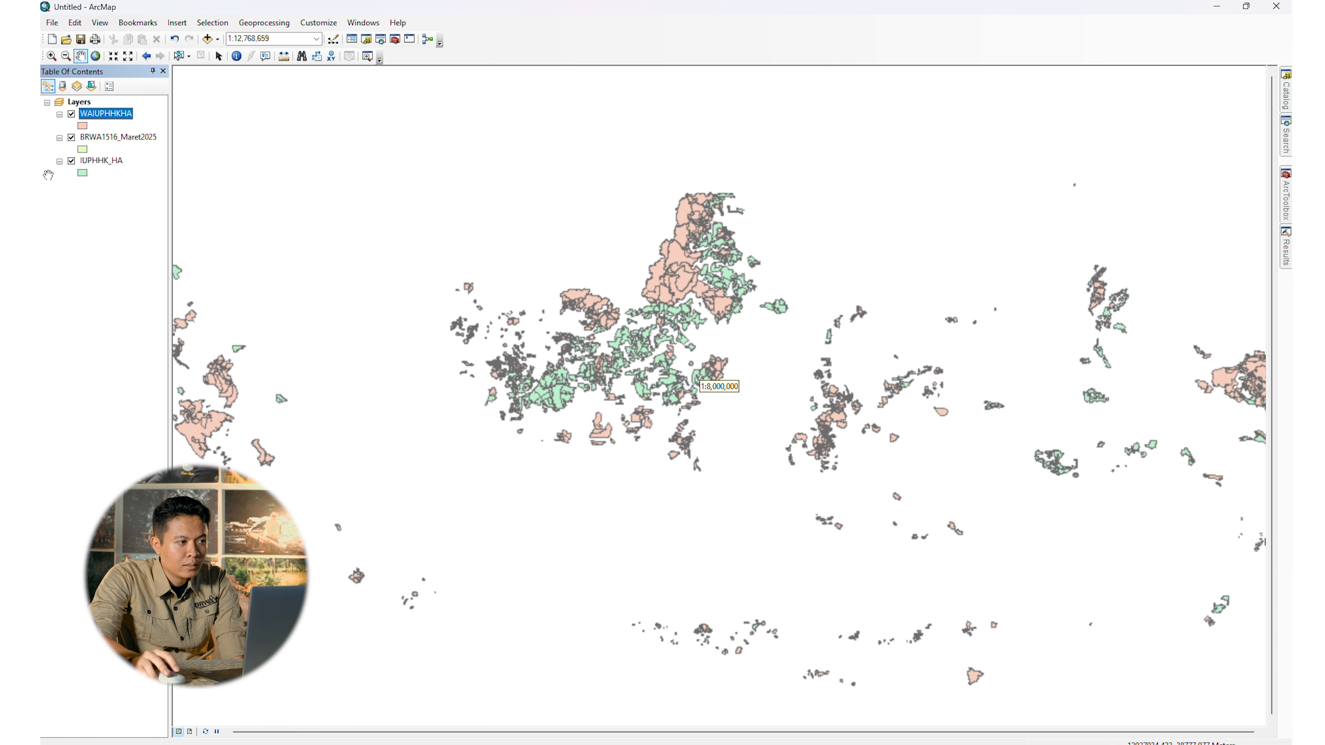
click(72, 114)
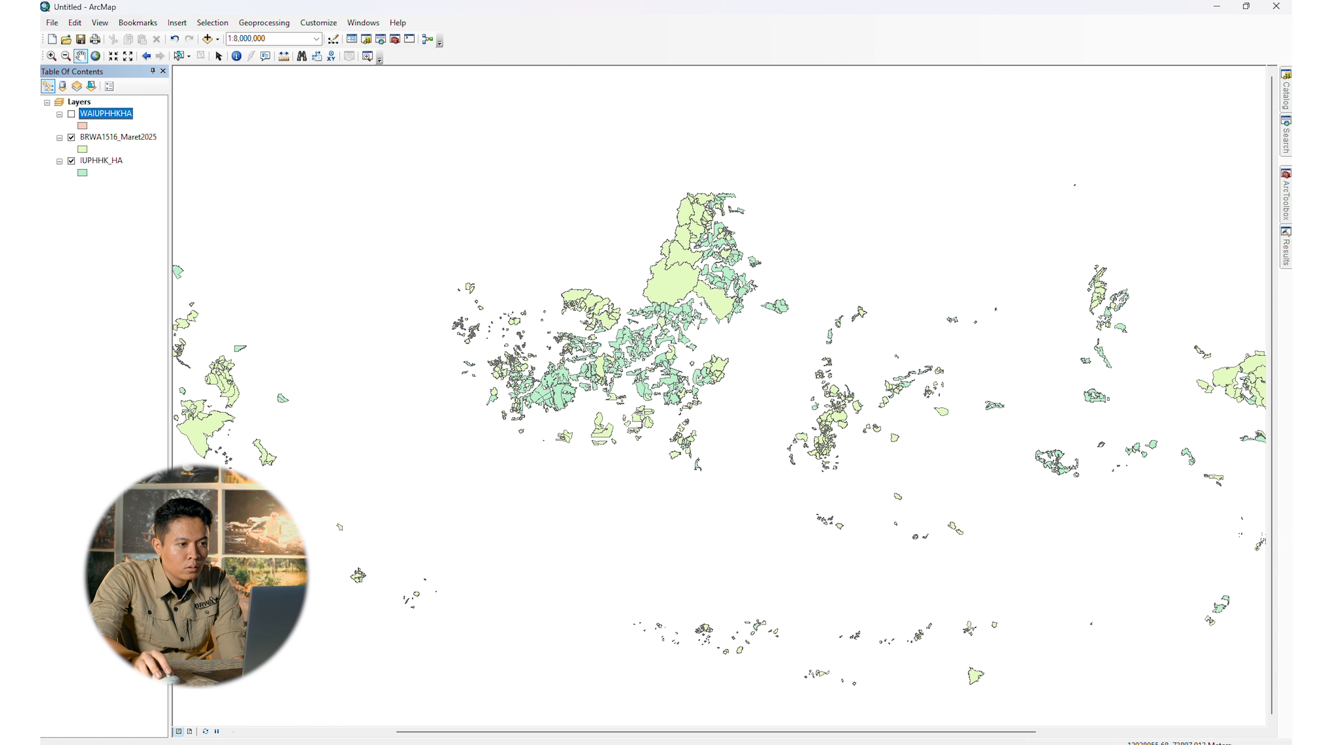
scroll(640, 286, down, 2)
scroll(641, 287, down, 2)
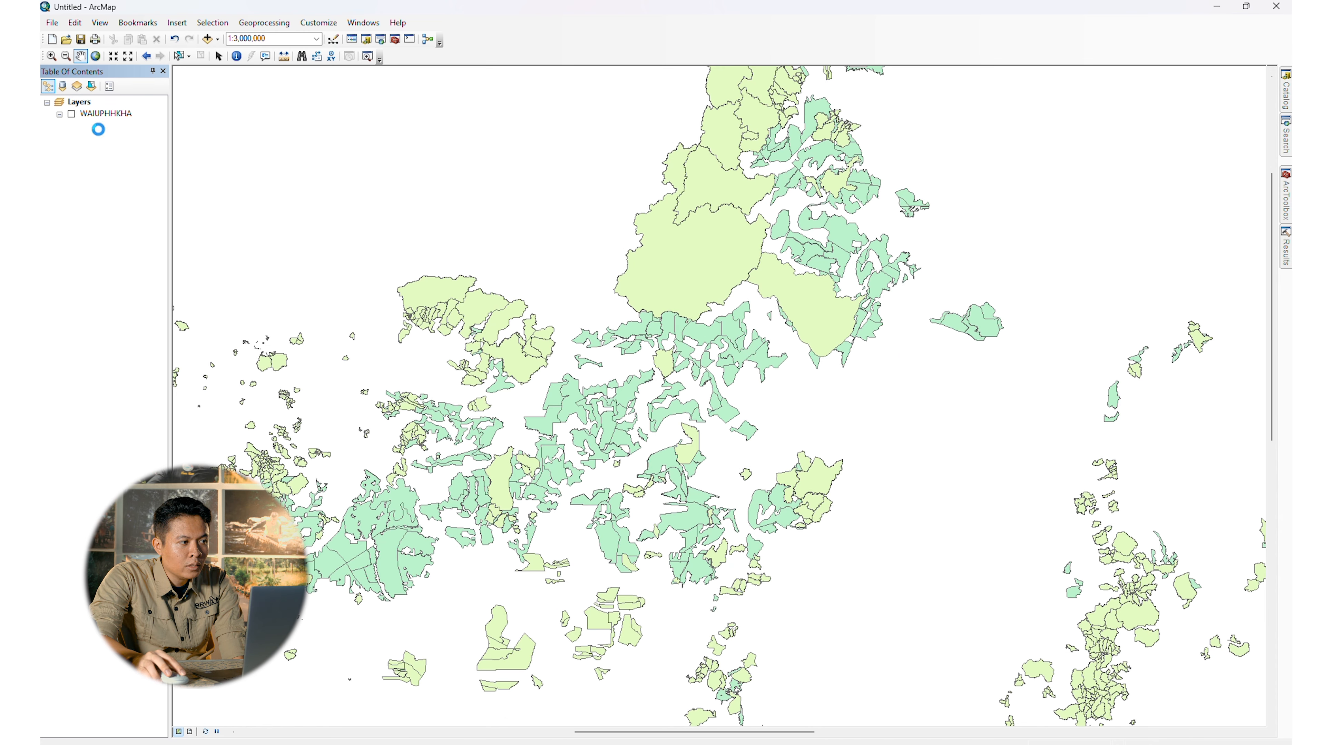
scroll(720, 256, down, 2)
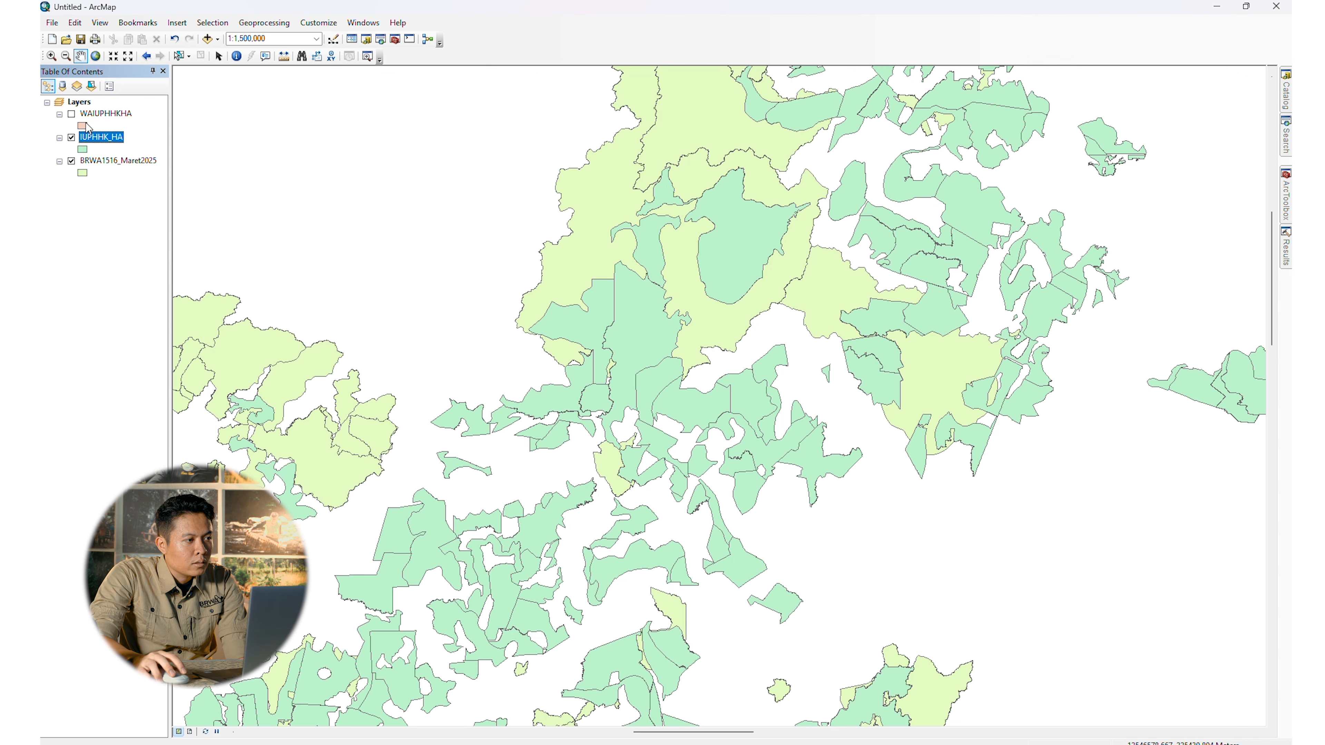
Hide the IUPHHK_HA and BRWA1516_Maret2025 layers and show only the WAIUPHHKHA overlay result
click(71, 139)
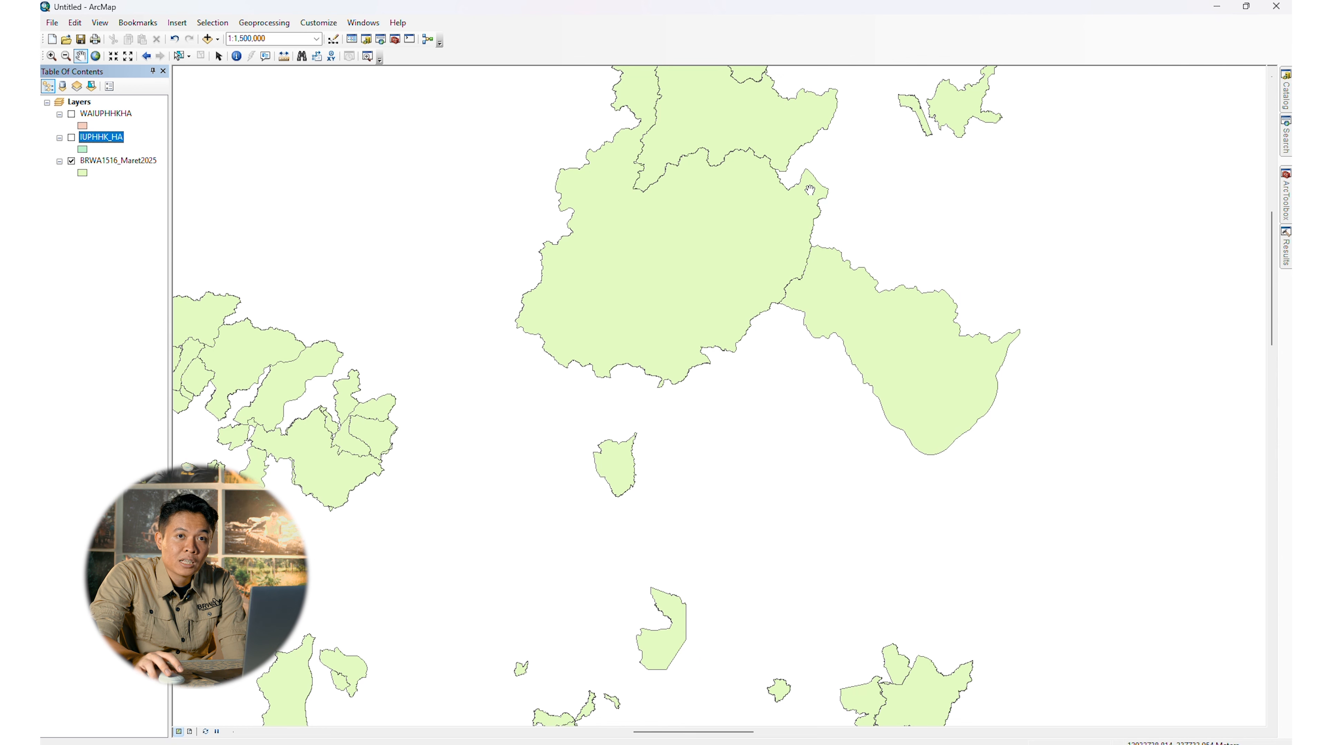
click(71, 163)
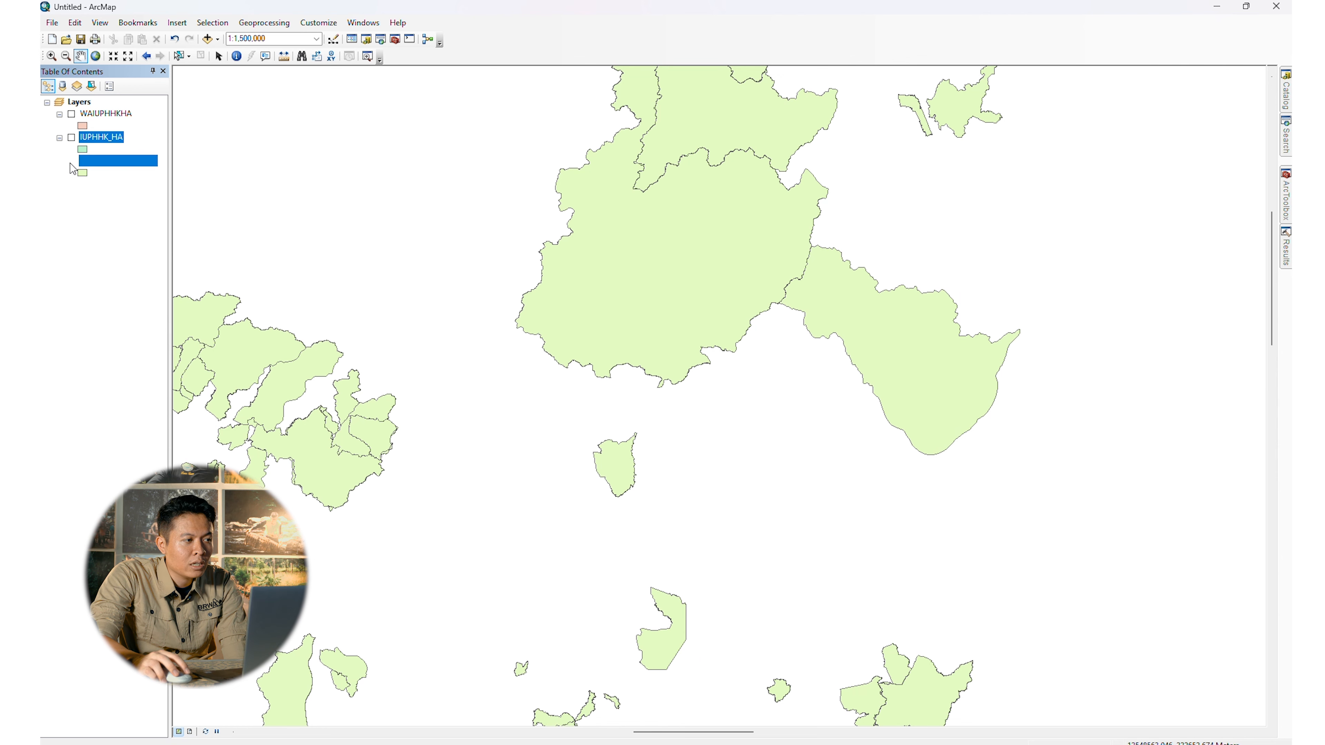
click(71, 115)
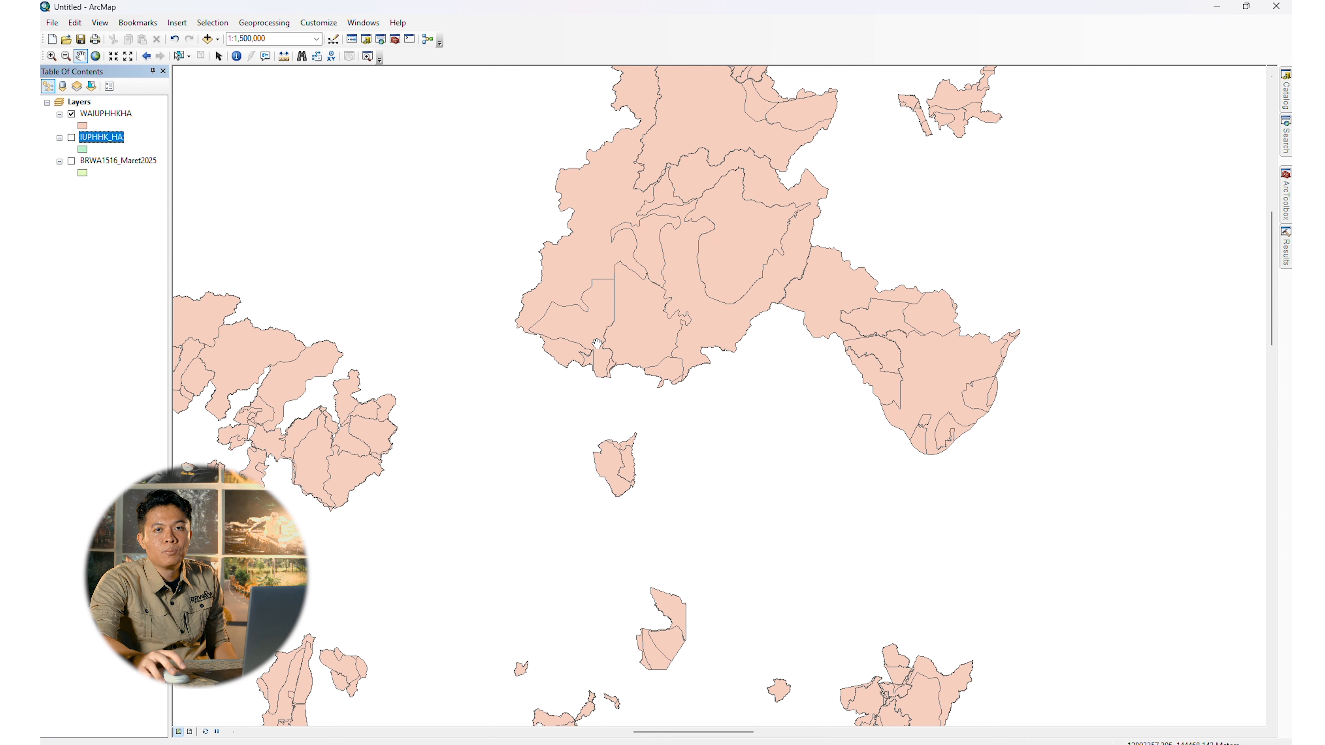
Open the attribute table of the WAIUPHHKHA layer and dock it below the map
right_click(105, 114)
click(149, 151)
drag(748, 287, 705, 701)
right_click(1212, 594)
Add a field named L_OV of type Double to the WAIUPHHKHA attribute table
click(57, 565)
click(57, 565)
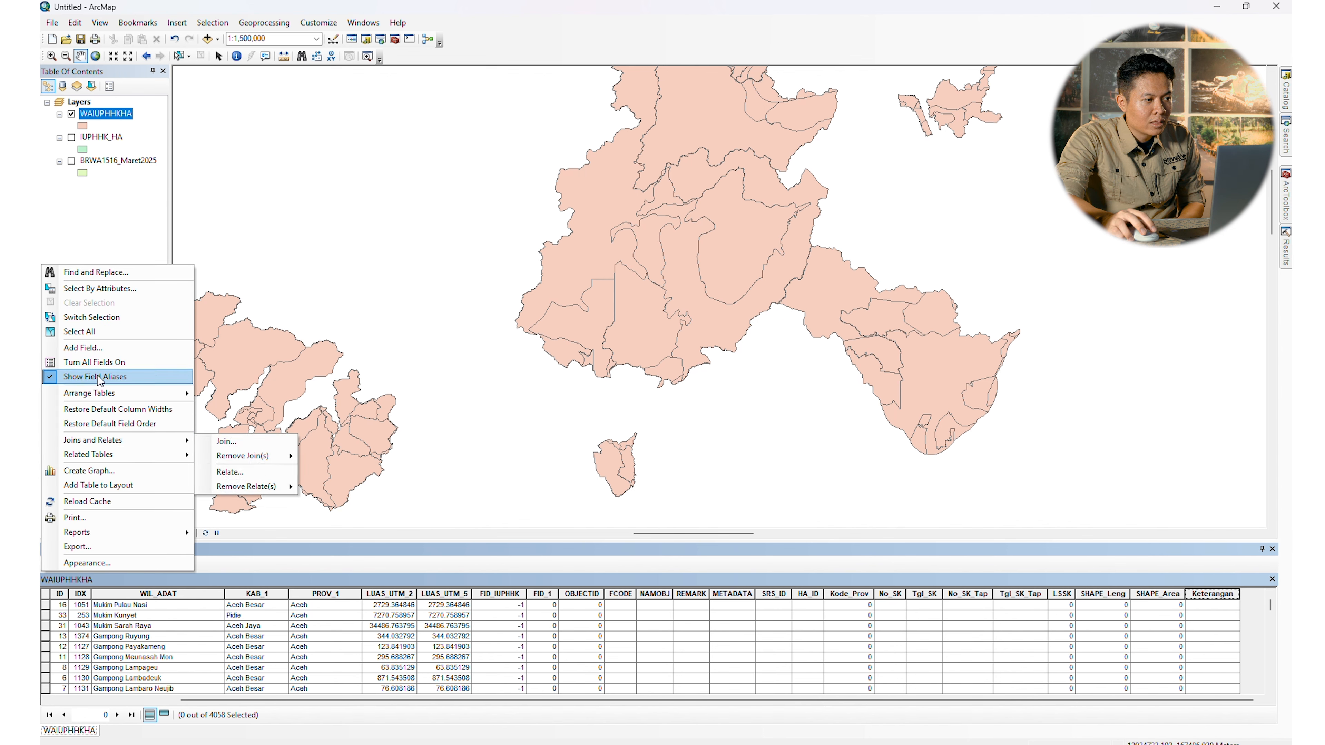
click(107, 358)
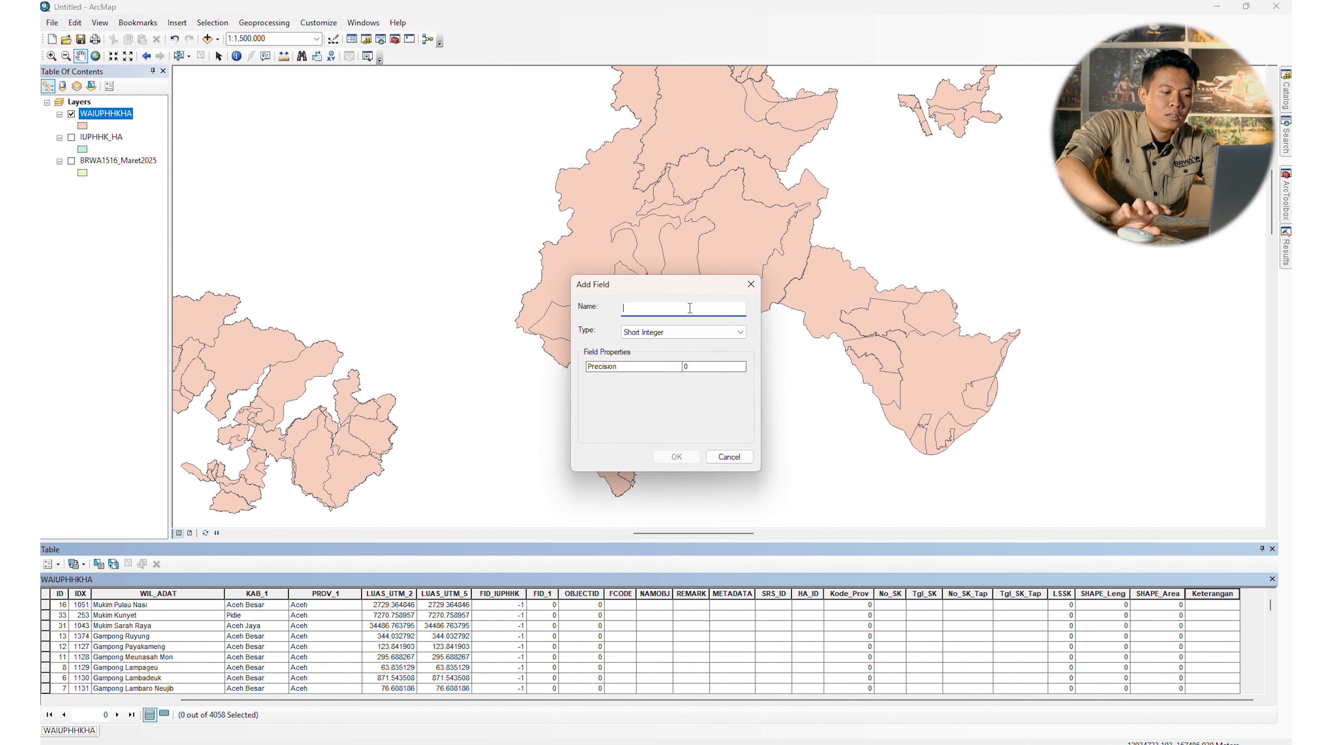
text(L_OV)
click(684, 334)
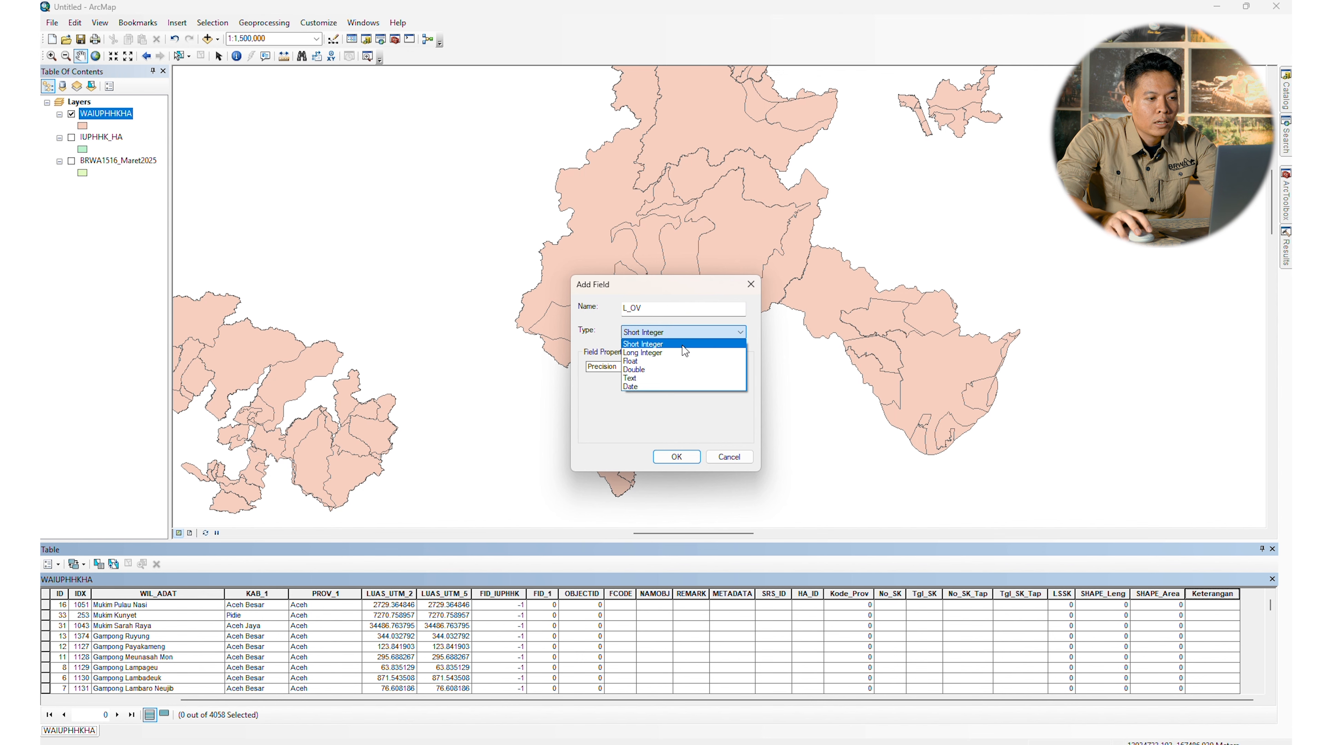
click(655, 371)
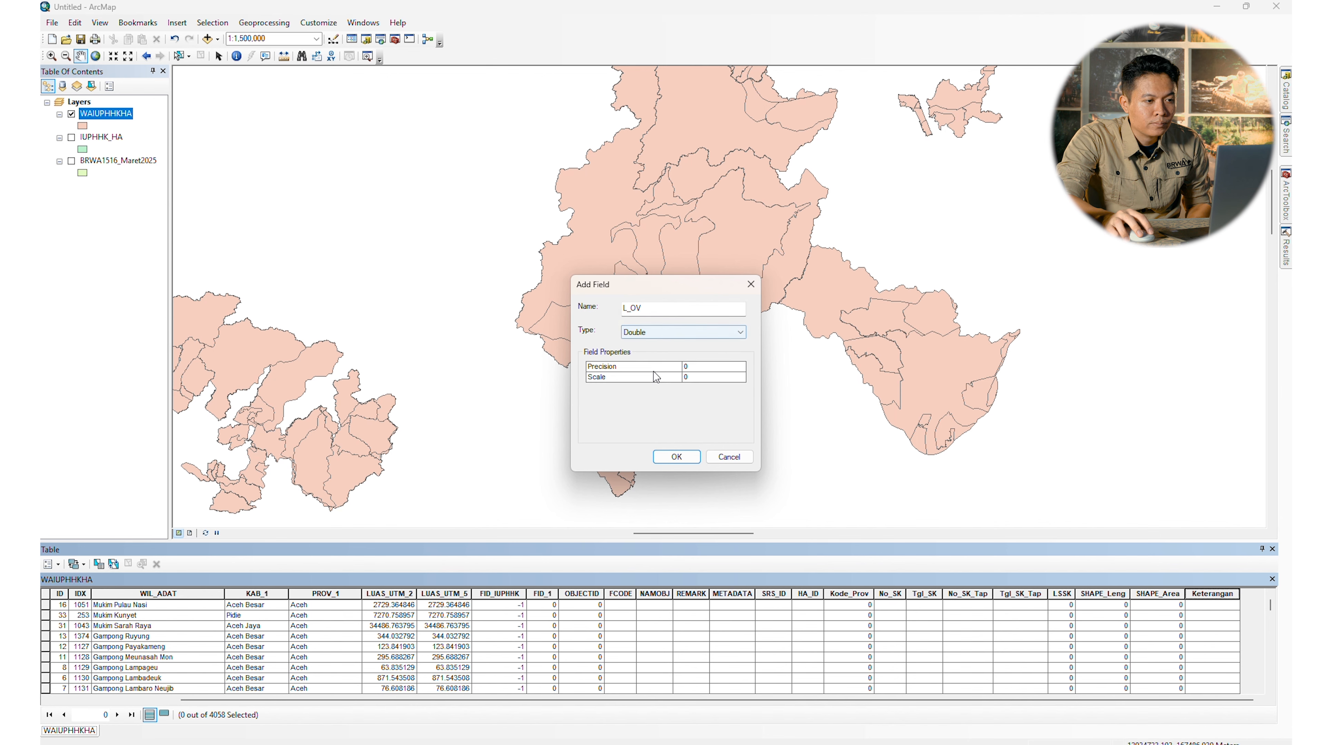
click(676, 458)
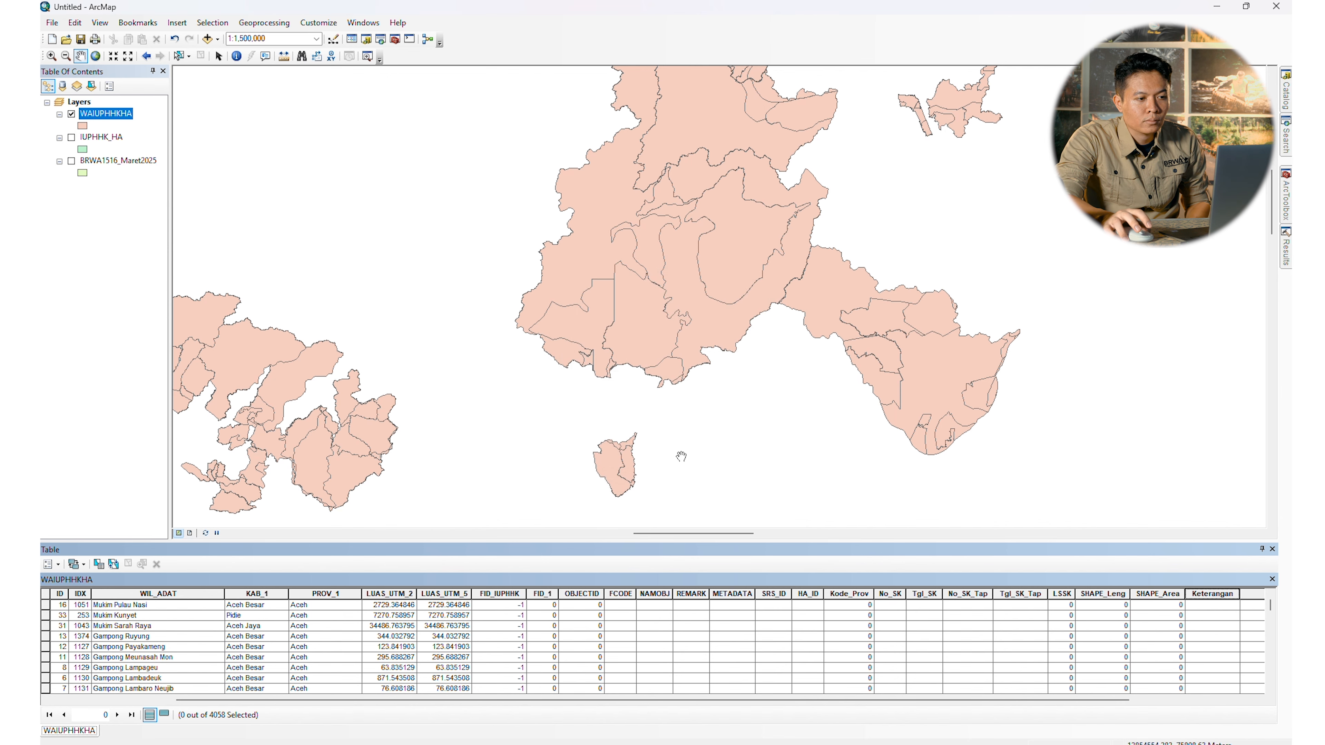
Calculate each polygon's area in hectares into the L_OV field, using the data source's coordinate system
drag(788, 700, 947, 707)
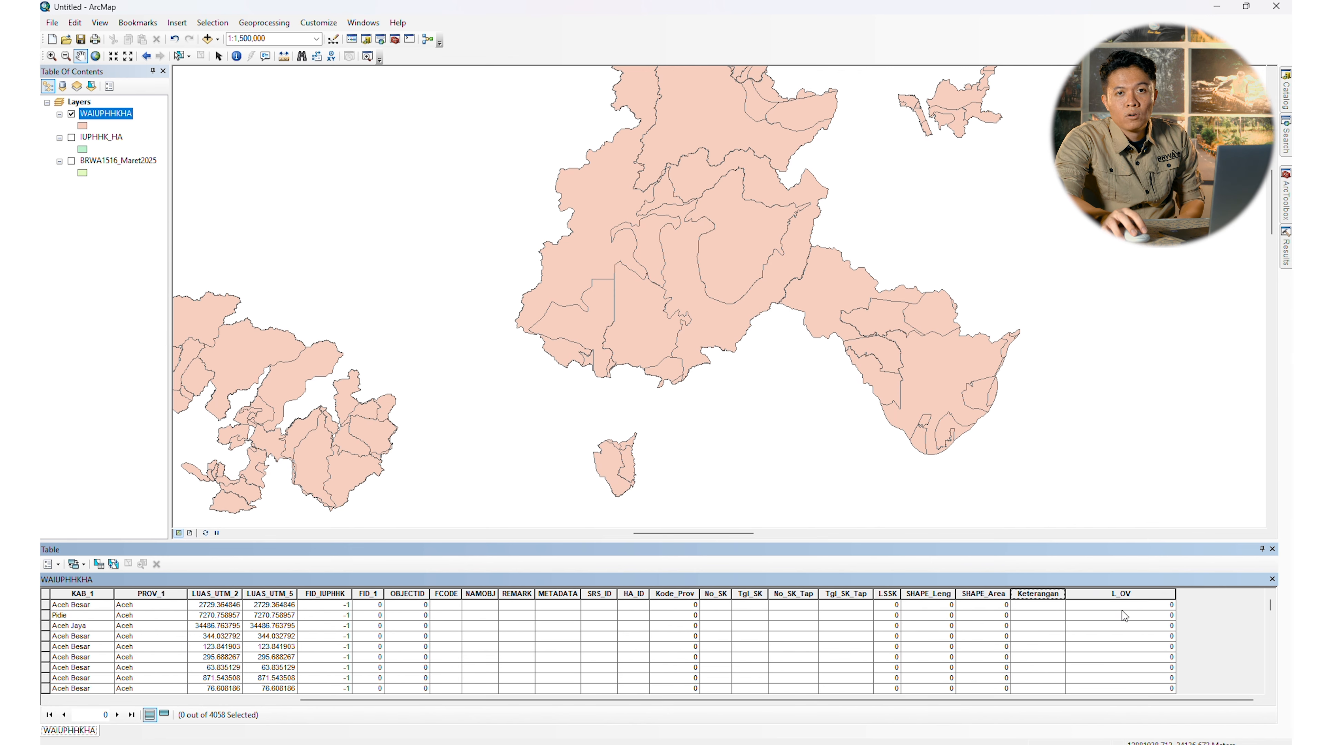
click(1133, 596)
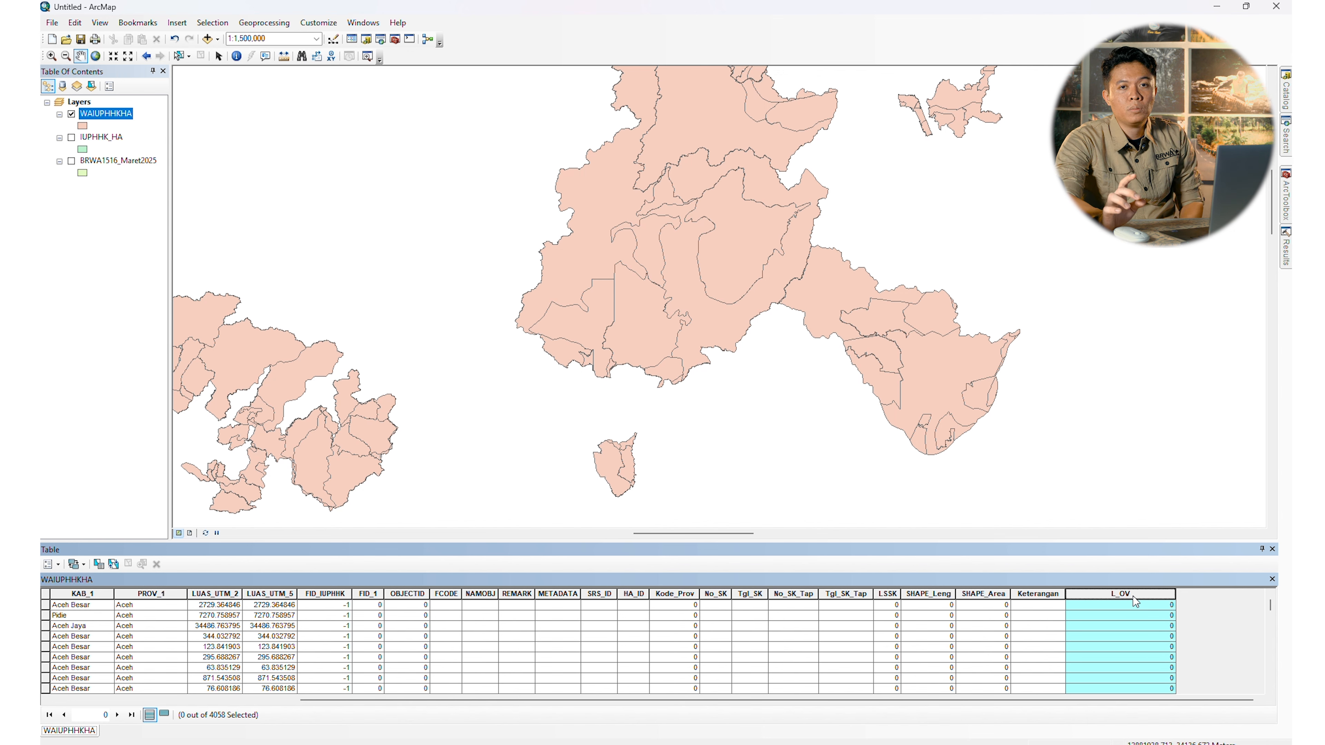
right_click(1132, 595)
click(1187, 524)
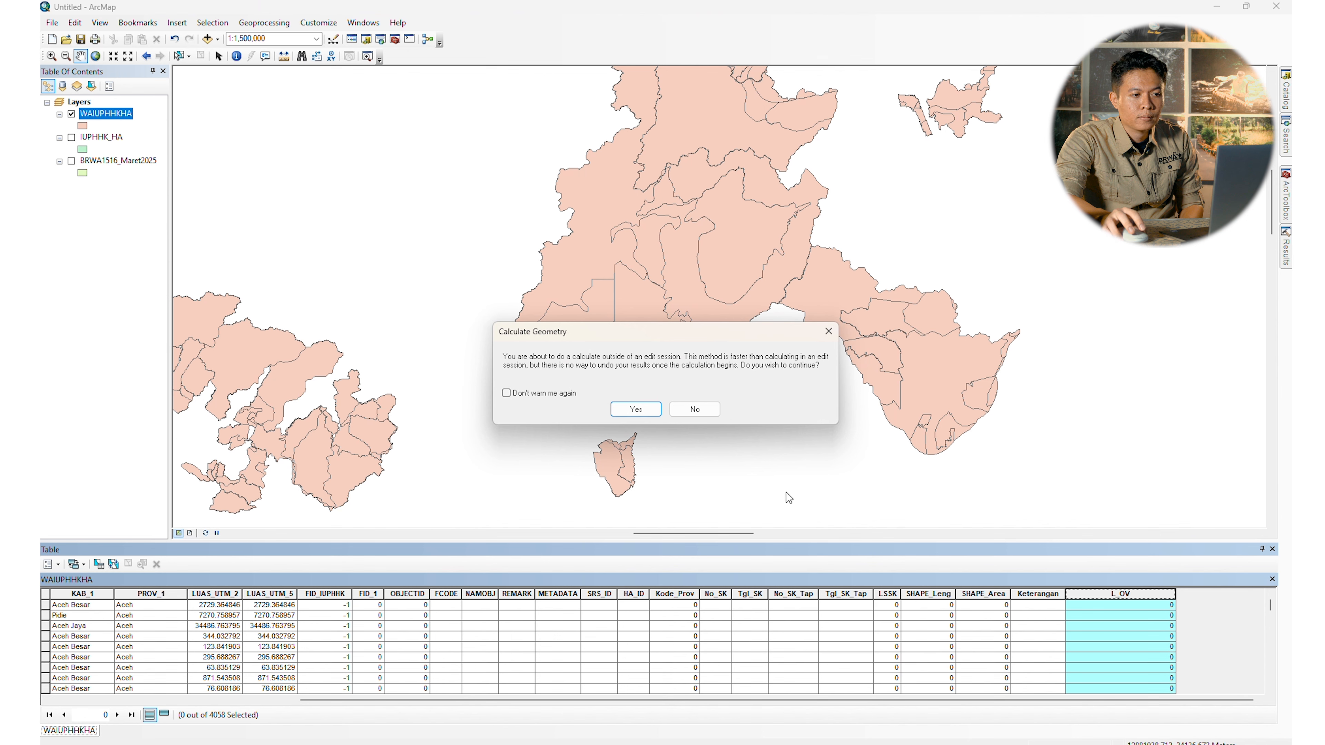
click(646, 412)
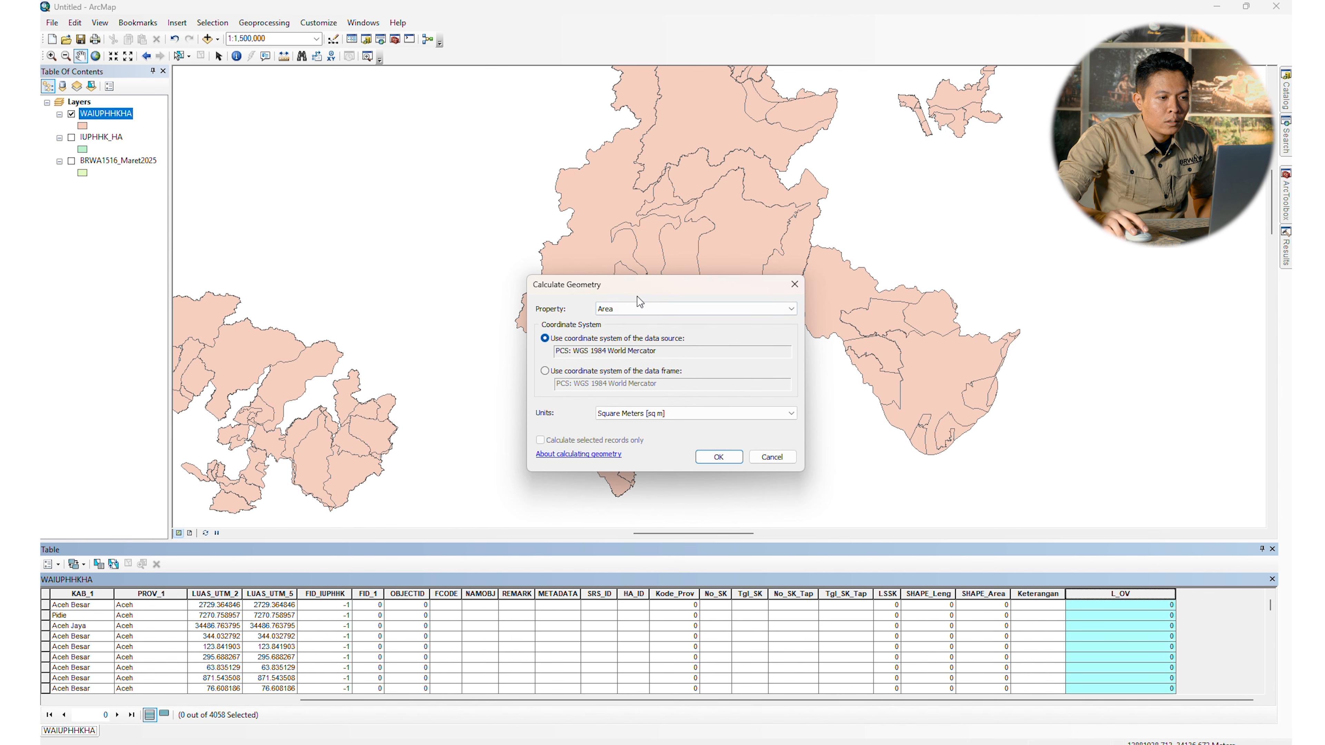
click(616, 312)
click(622, 324)
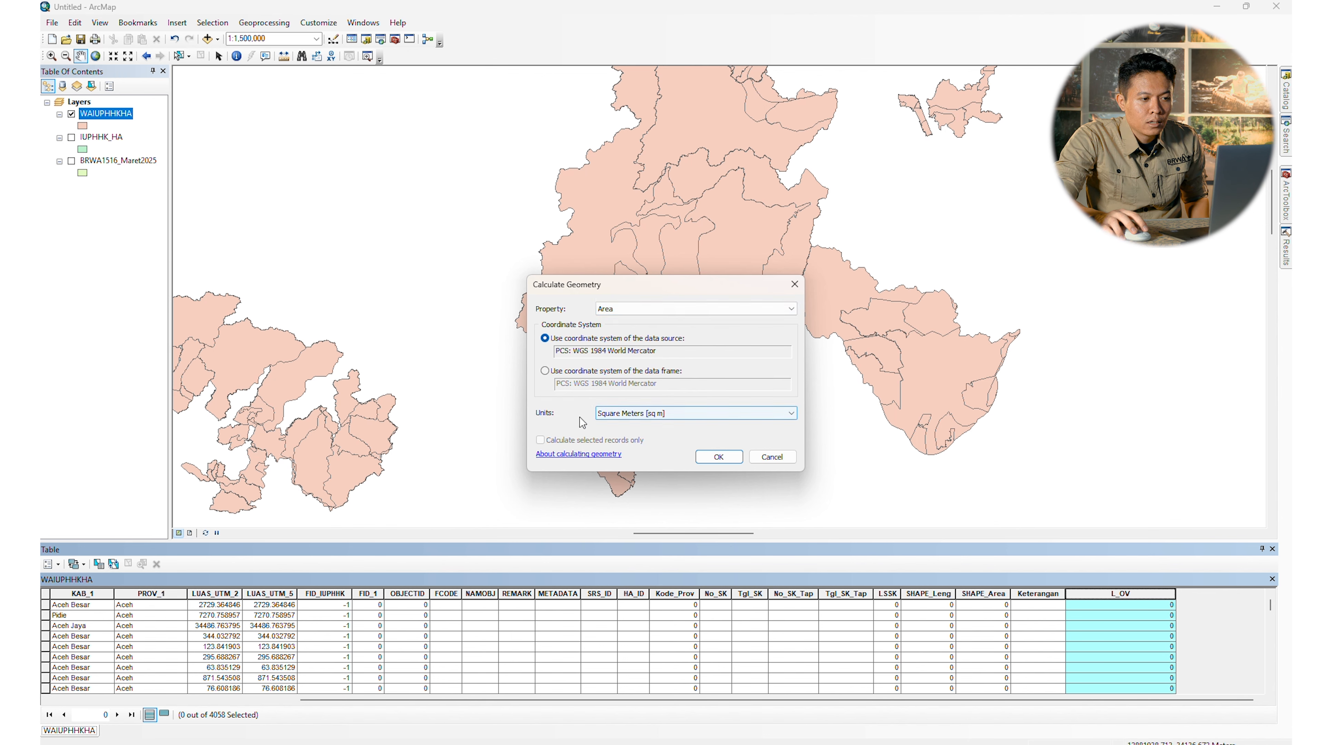
click(658, 414)
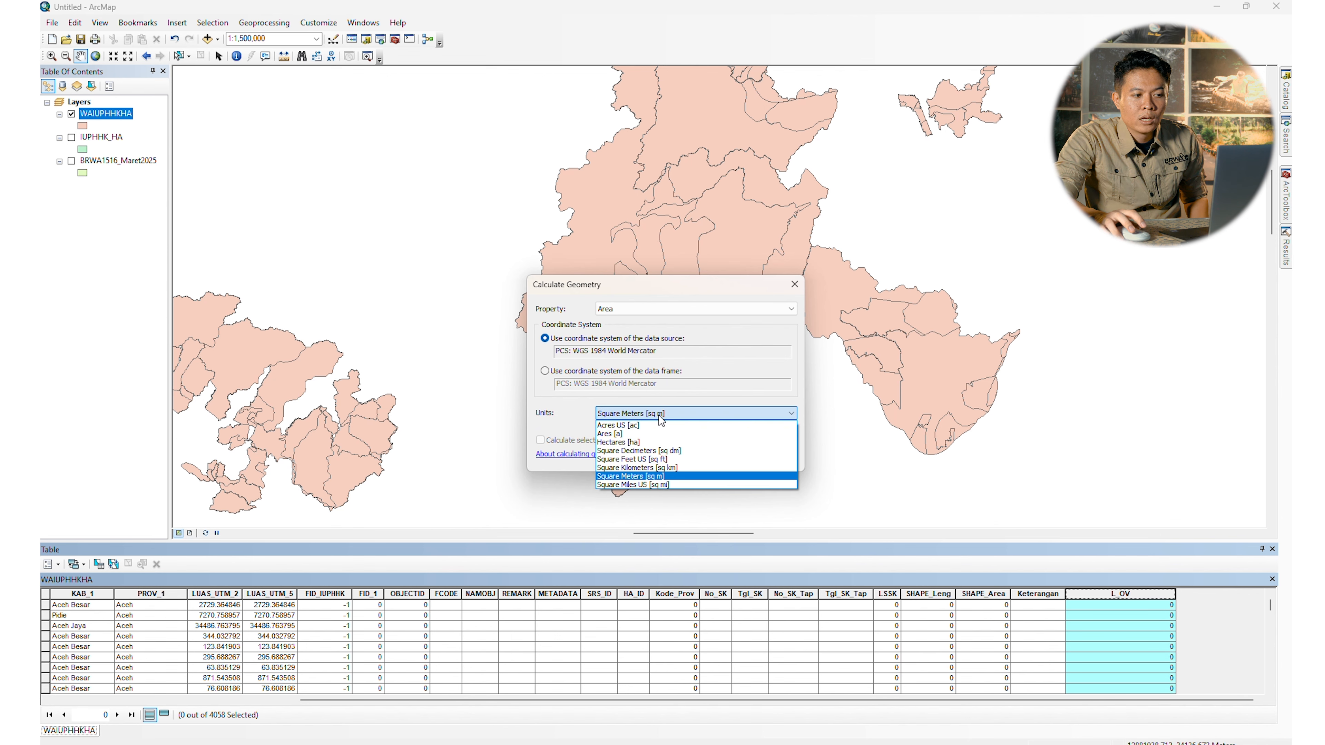
click(652, 443)
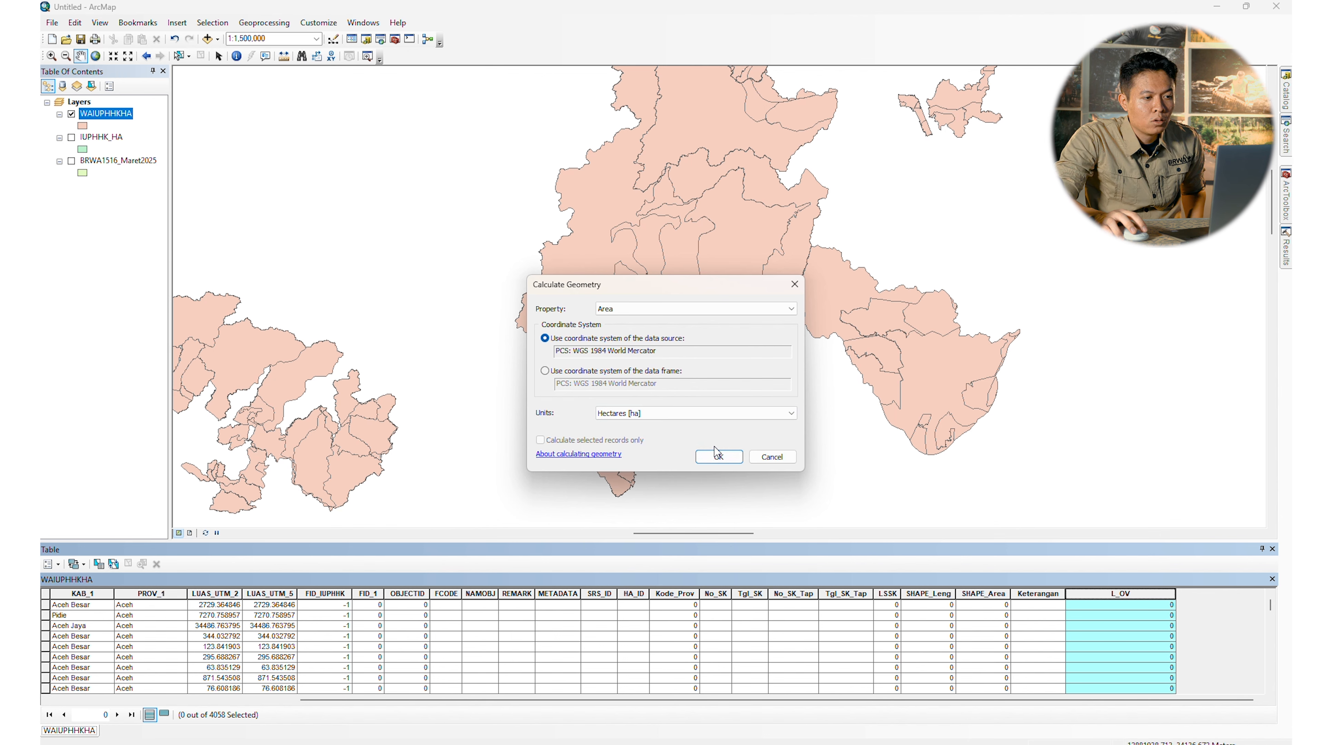
click(716, 457)
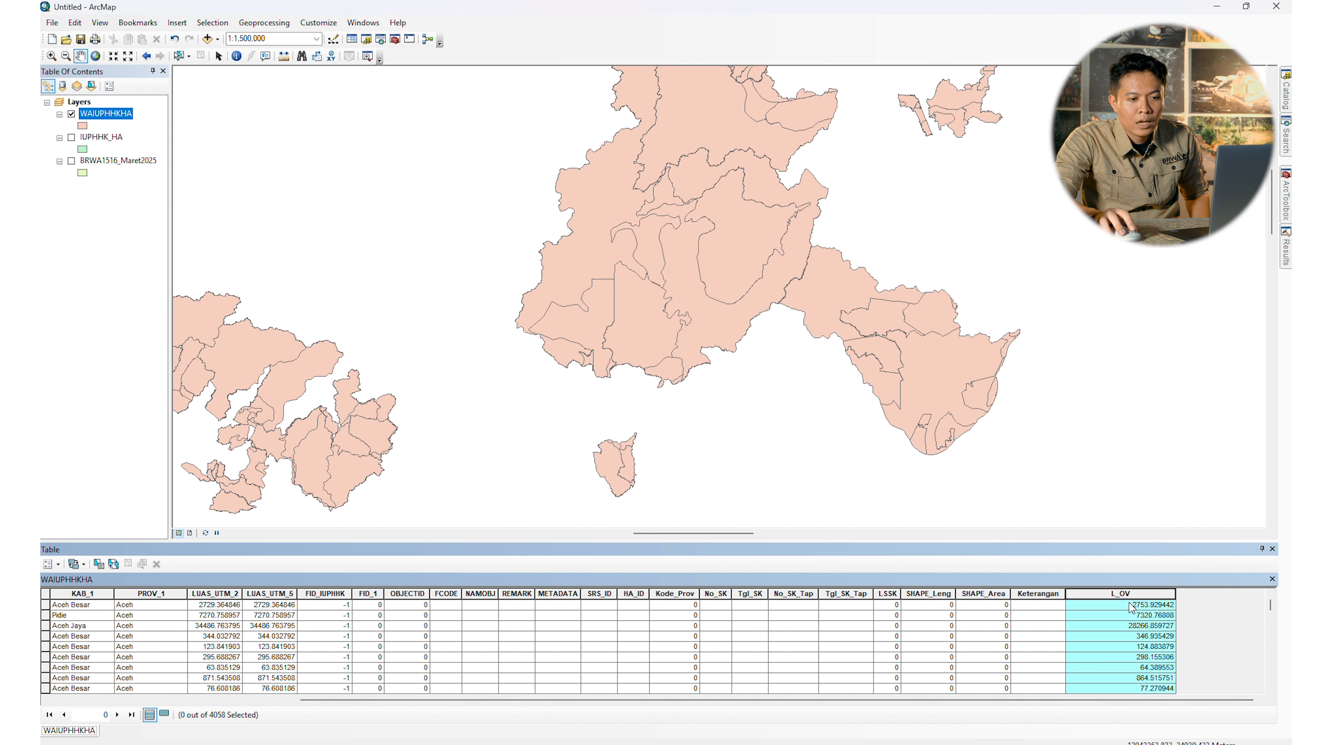
Review the L_OV areas and the other attributes in an enlarged table, and close the table
scroll(1132, 618, down, 5)
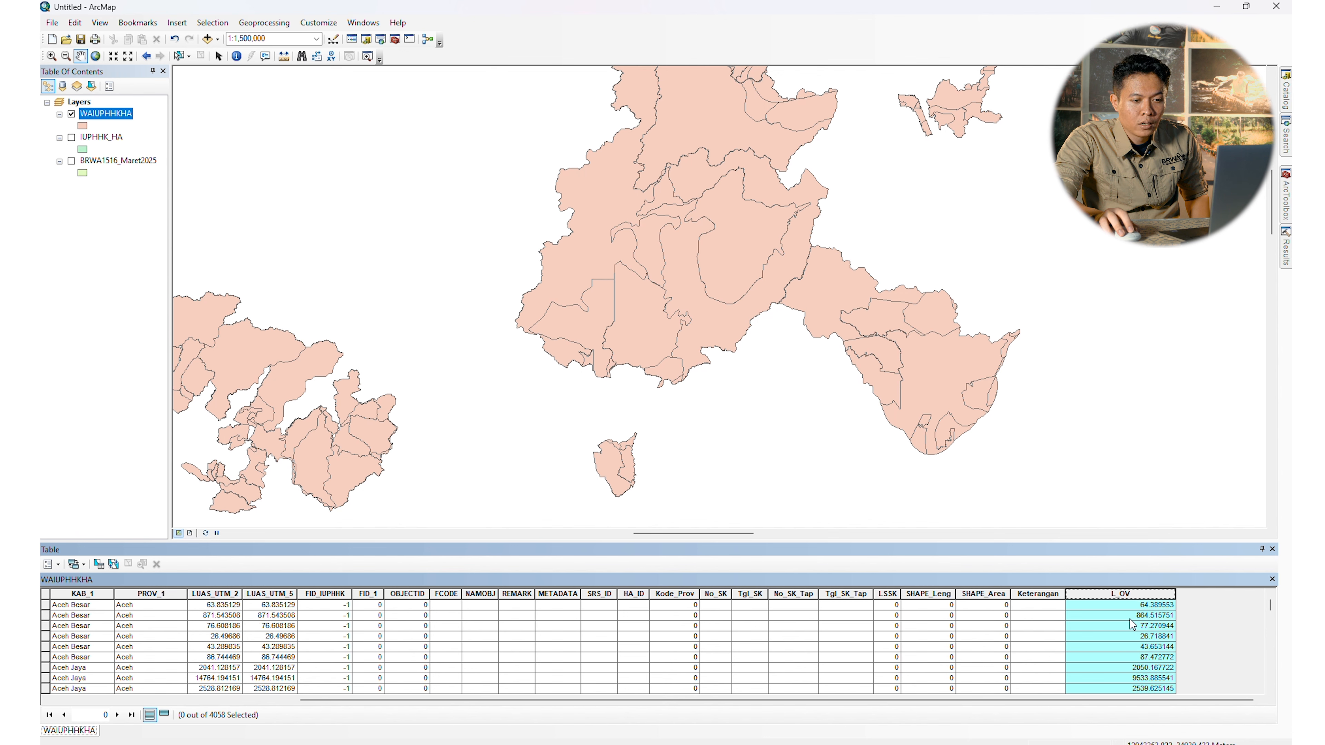
scroll(1131, 622, down, 5)
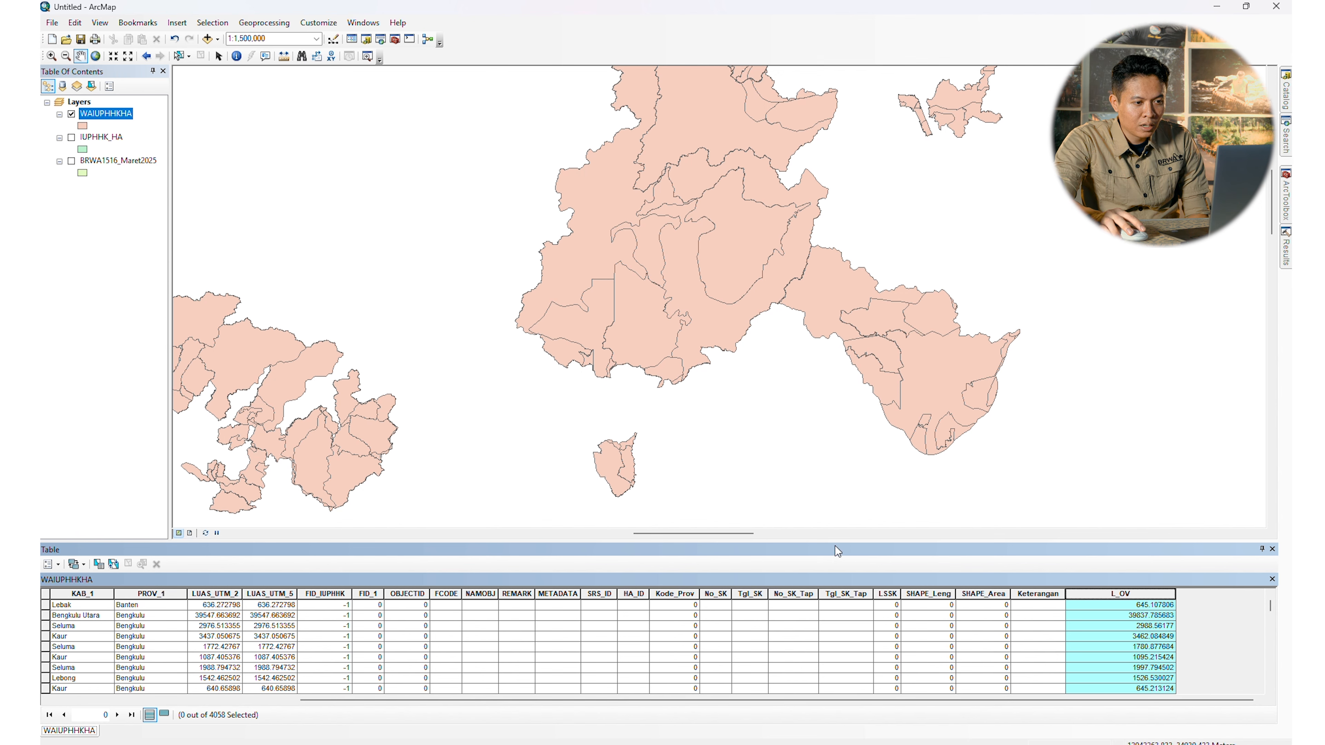
drag(836, 540, 836, 354)
drag(845, 700, 597, 699)
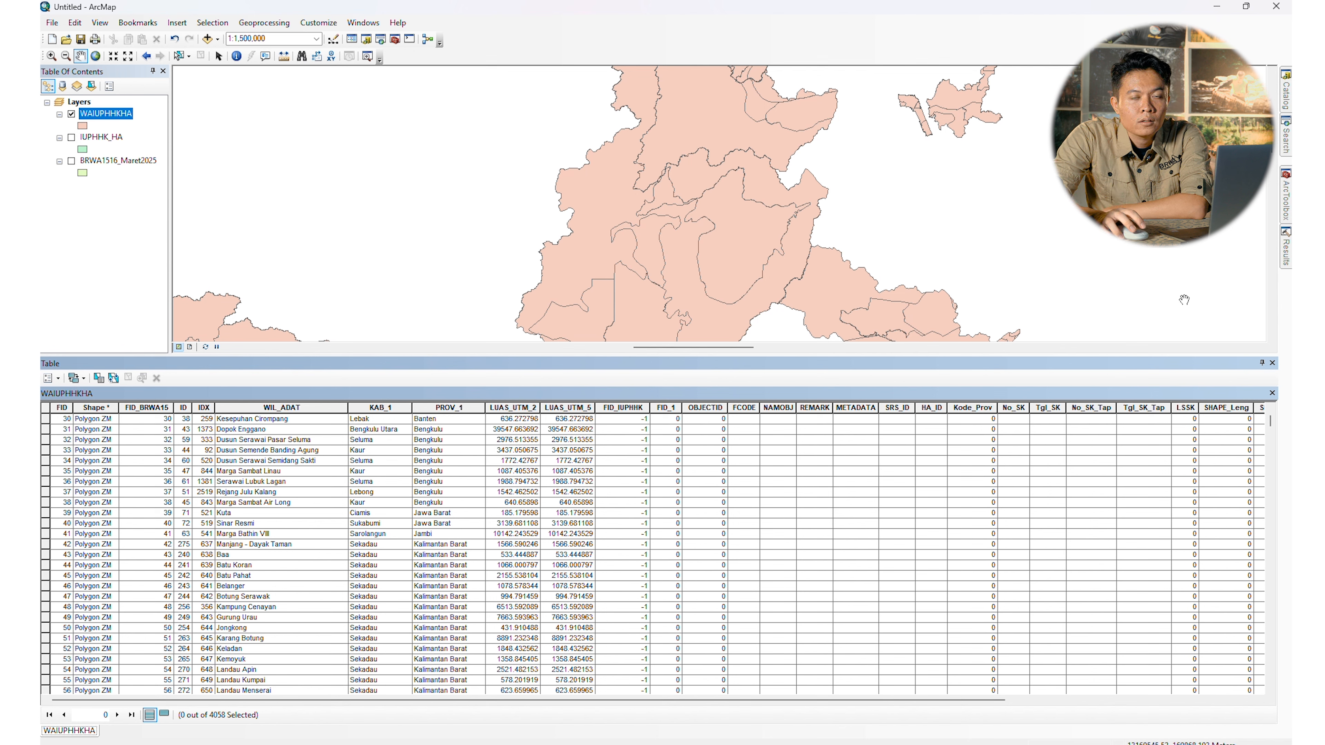
click(1272, 363)
Start saving the map document and browse to the folder "10. Analisis Peta WA dengan IUPHHKHA" inside SynologyDrive's "I. Peta Hasil Analisis"
click(80, 39)
click(533, 422)
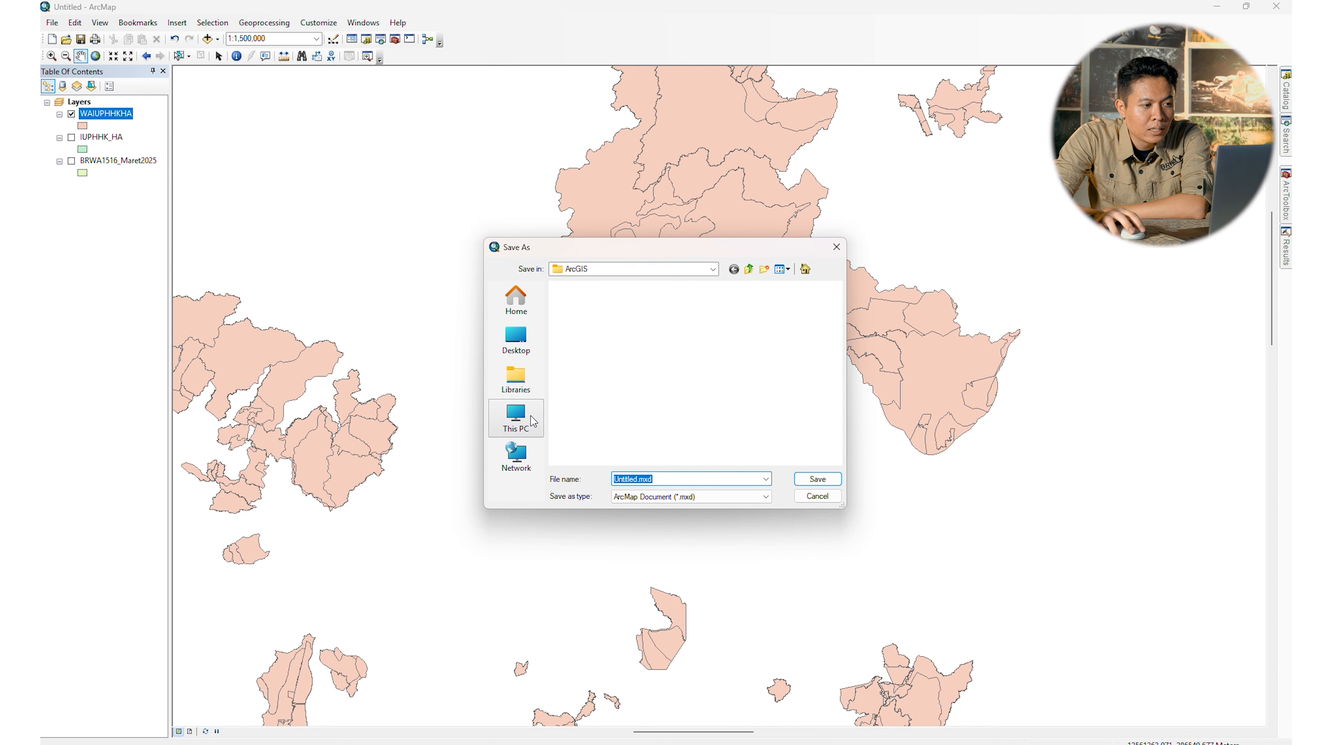
double_click(629, 324)
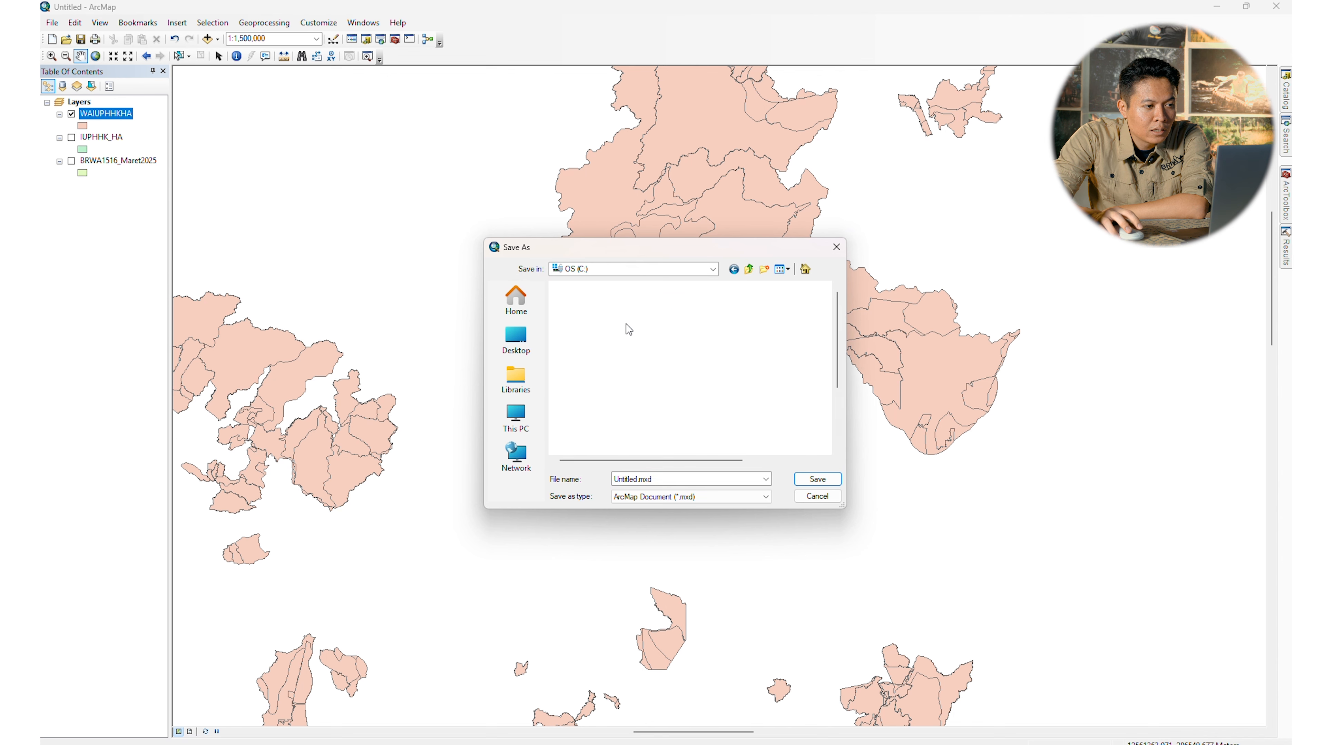
scroll(630, 408, down, 3)
double_click(622, 426)
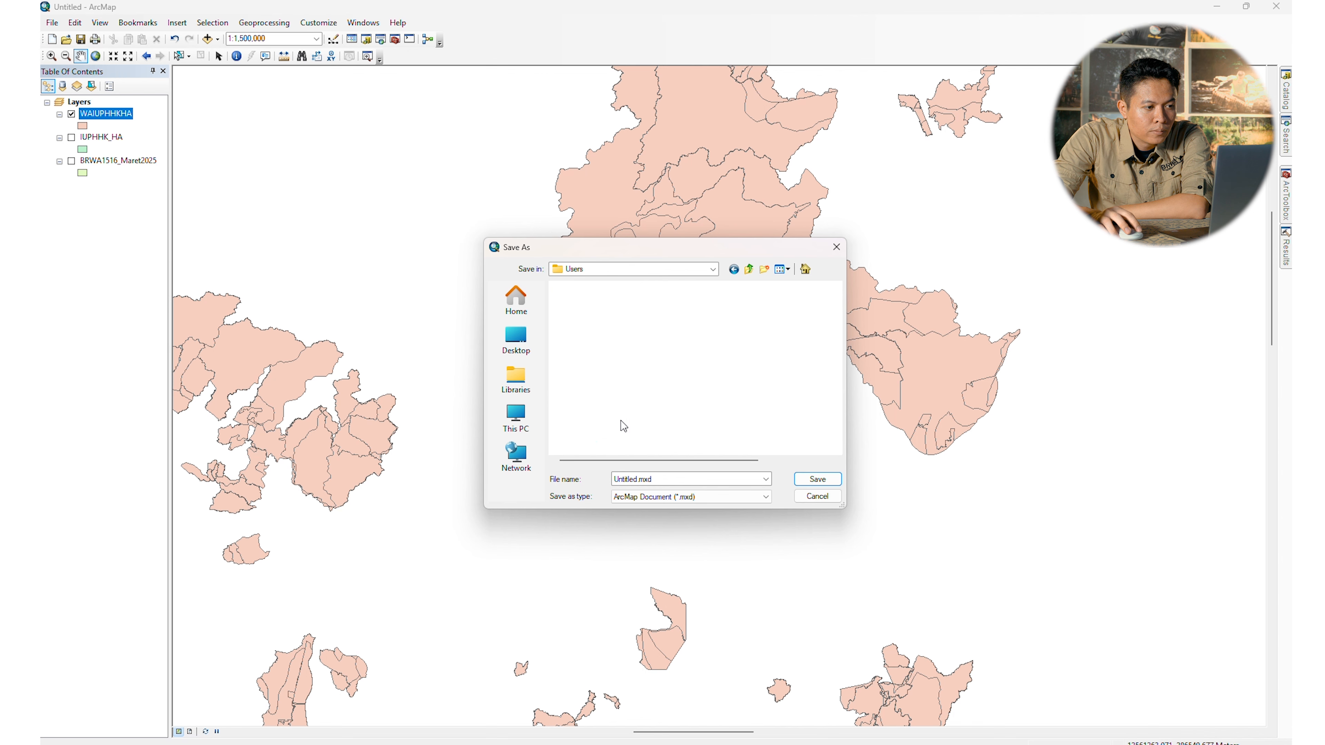
click(749, 269)
scroll(593, 407, down, 3)
double_click(600, 414)
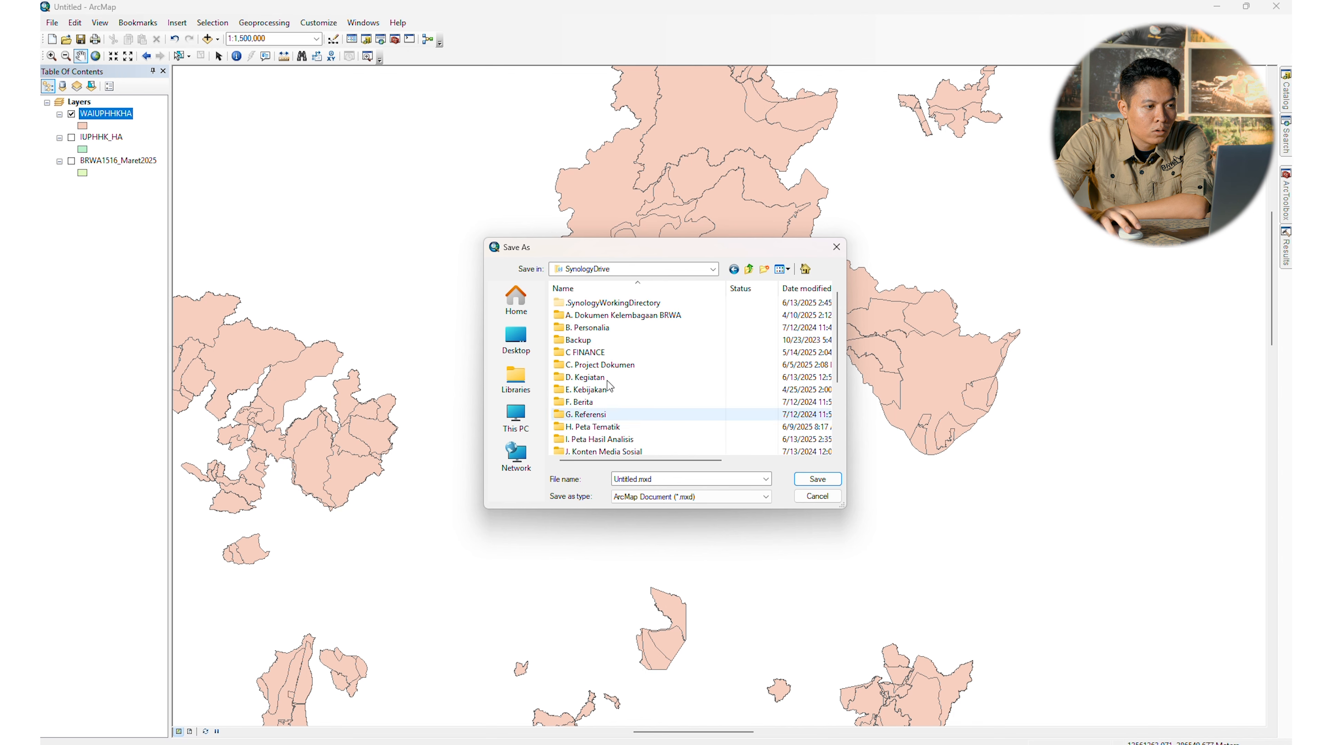
double_click(600, 439)
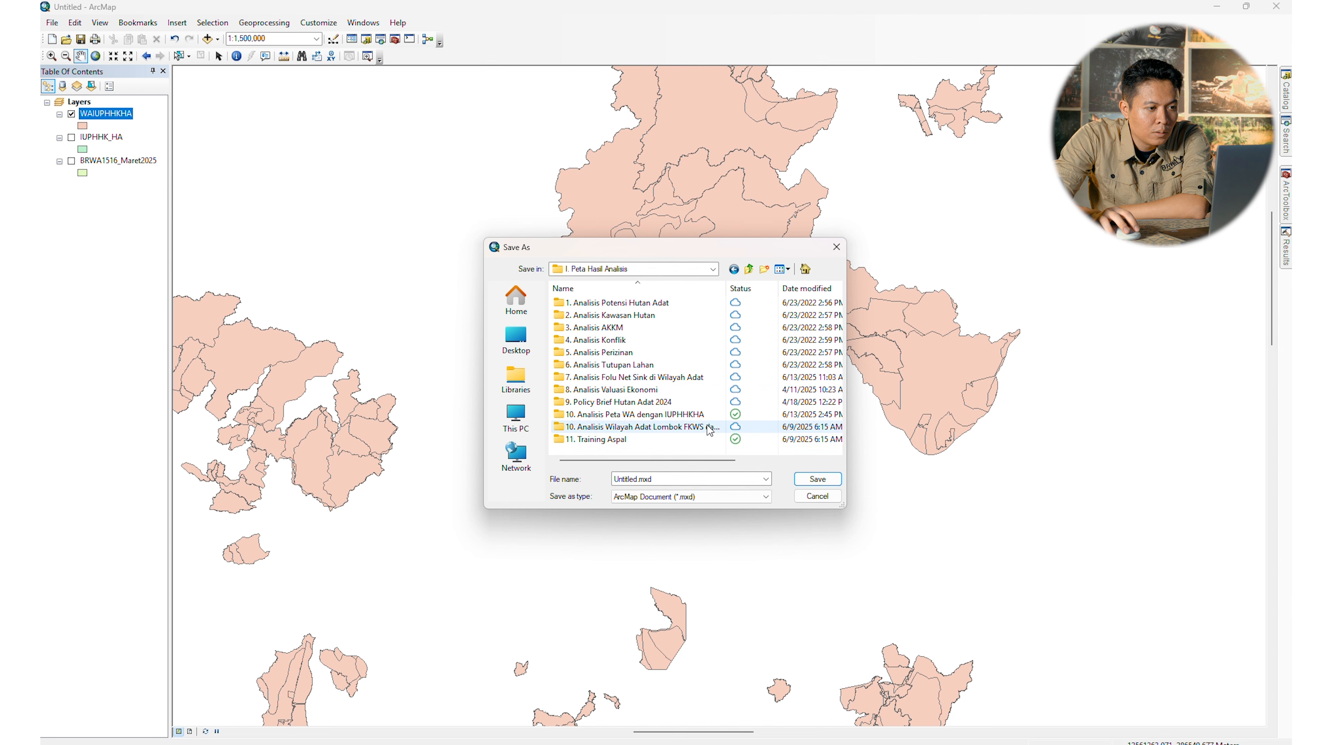
double_click(680, 416)
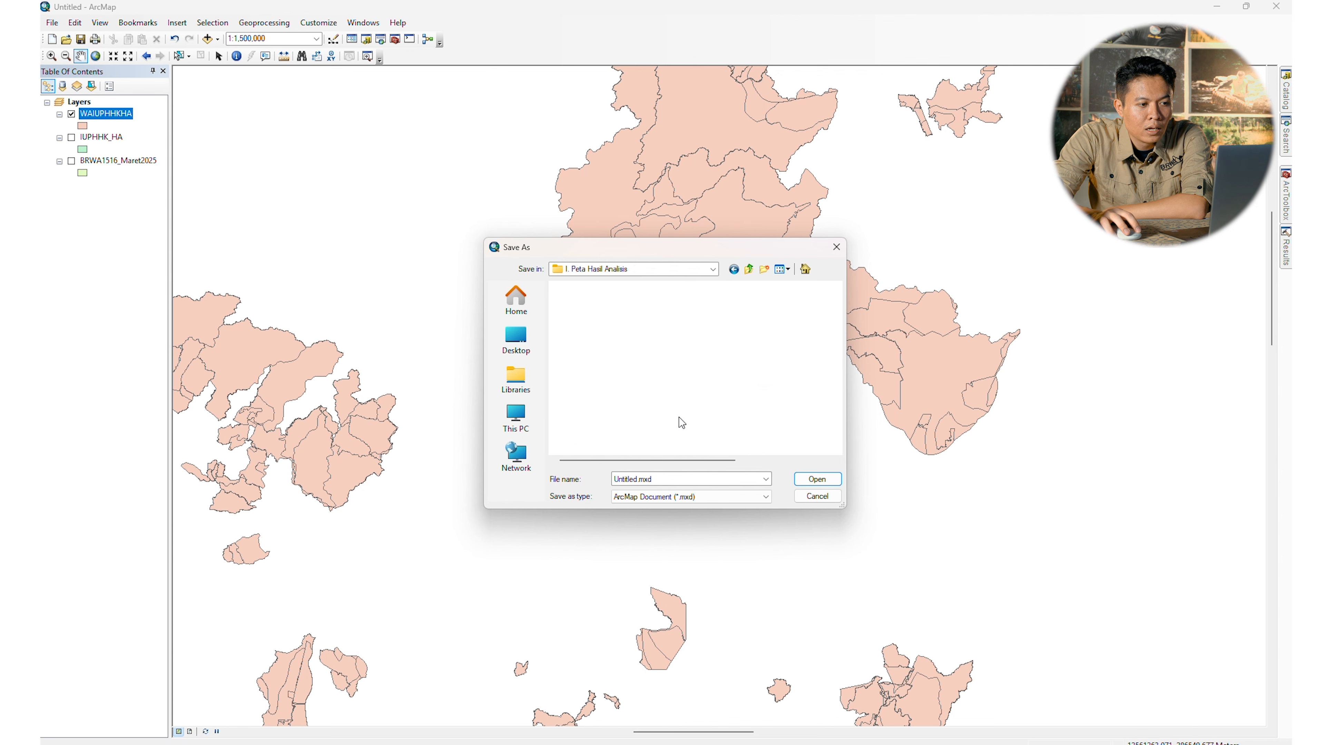
Name the map document "Analisis WA dan IUPHHK HA" and save it as an ArcMap document
double_click(638, 480)
click(641, 481)
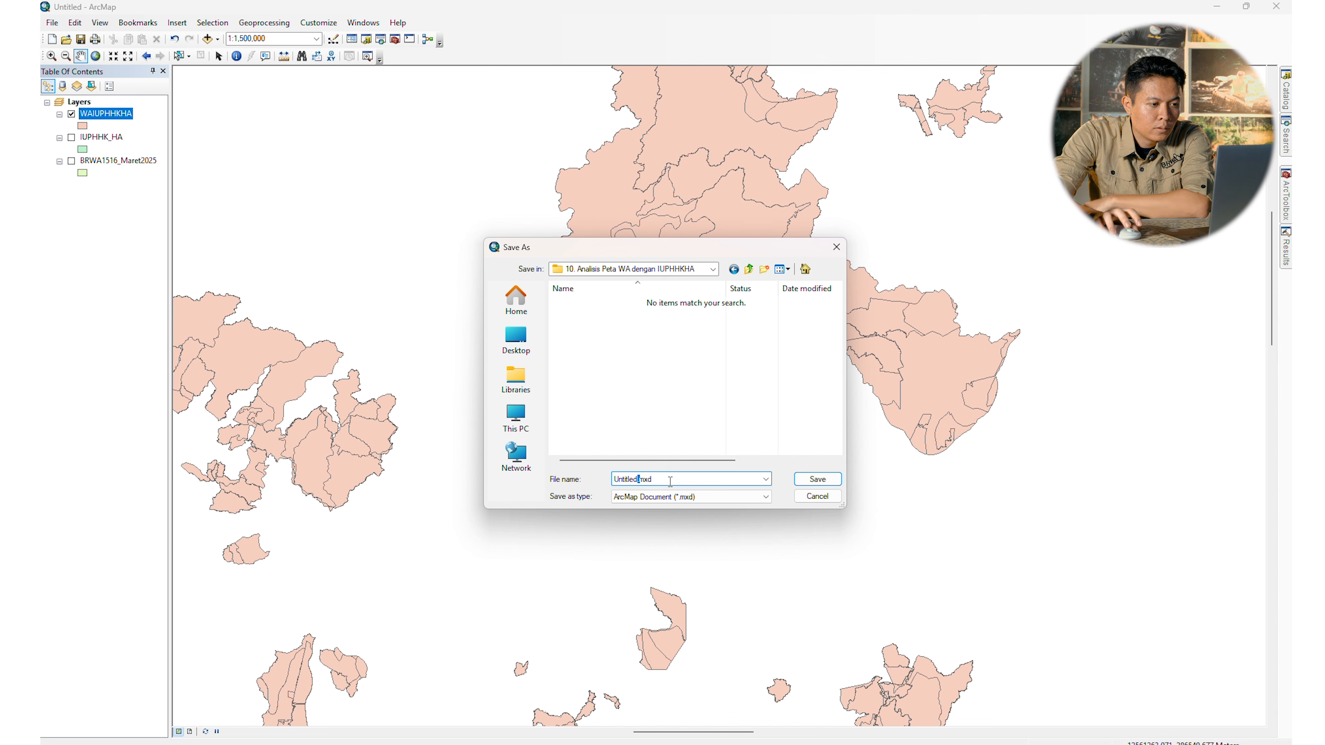
key(shift+Home)
text(Analisis W)
text(A deng)
key(BackSpace)
key(BackSpace)
key(BackSpace)
key(BackSpace)
text(dan I)
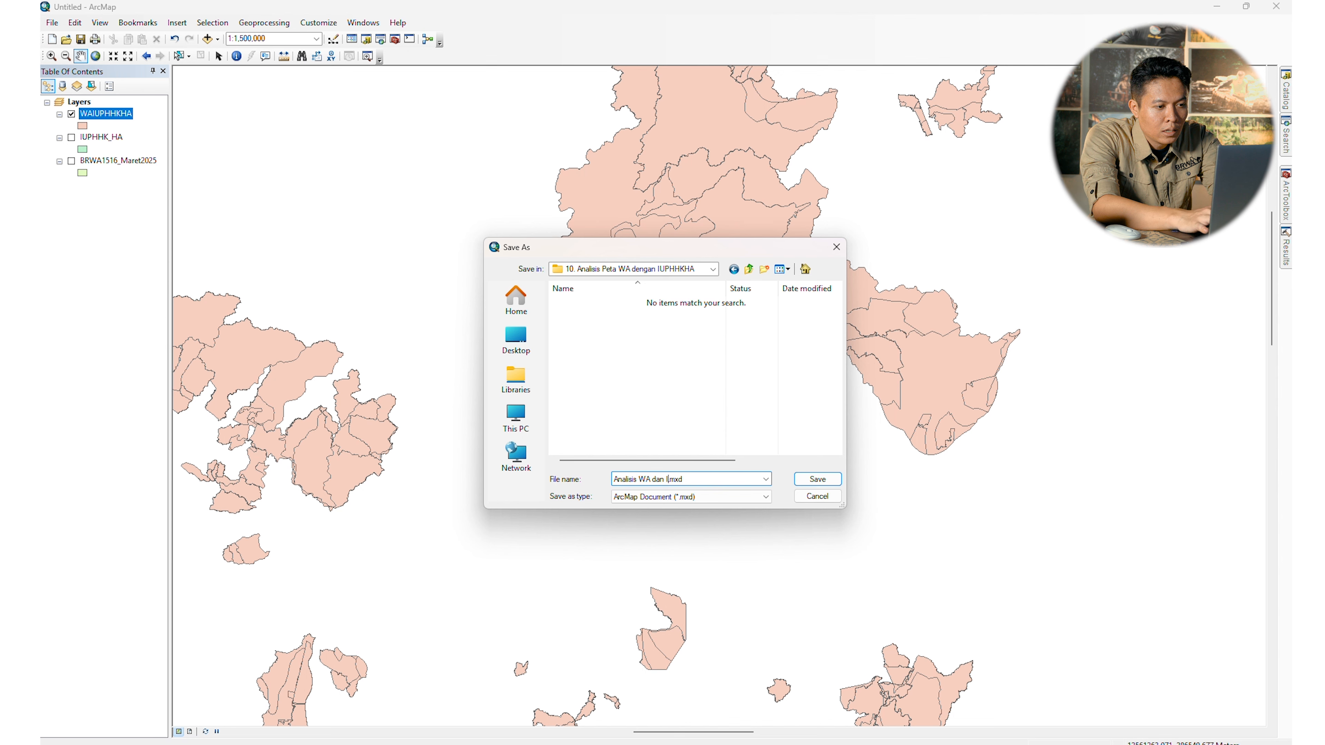
text(UPHHK HA)
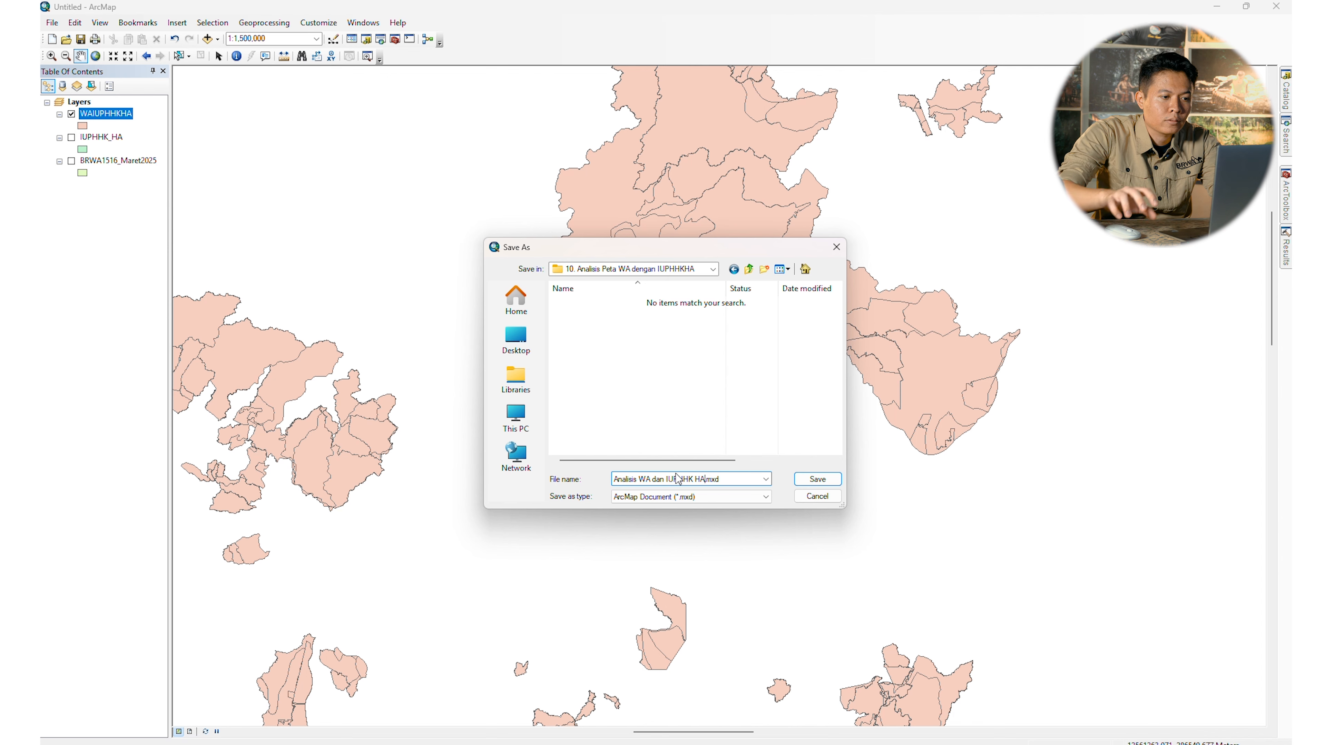
click(818, 480)
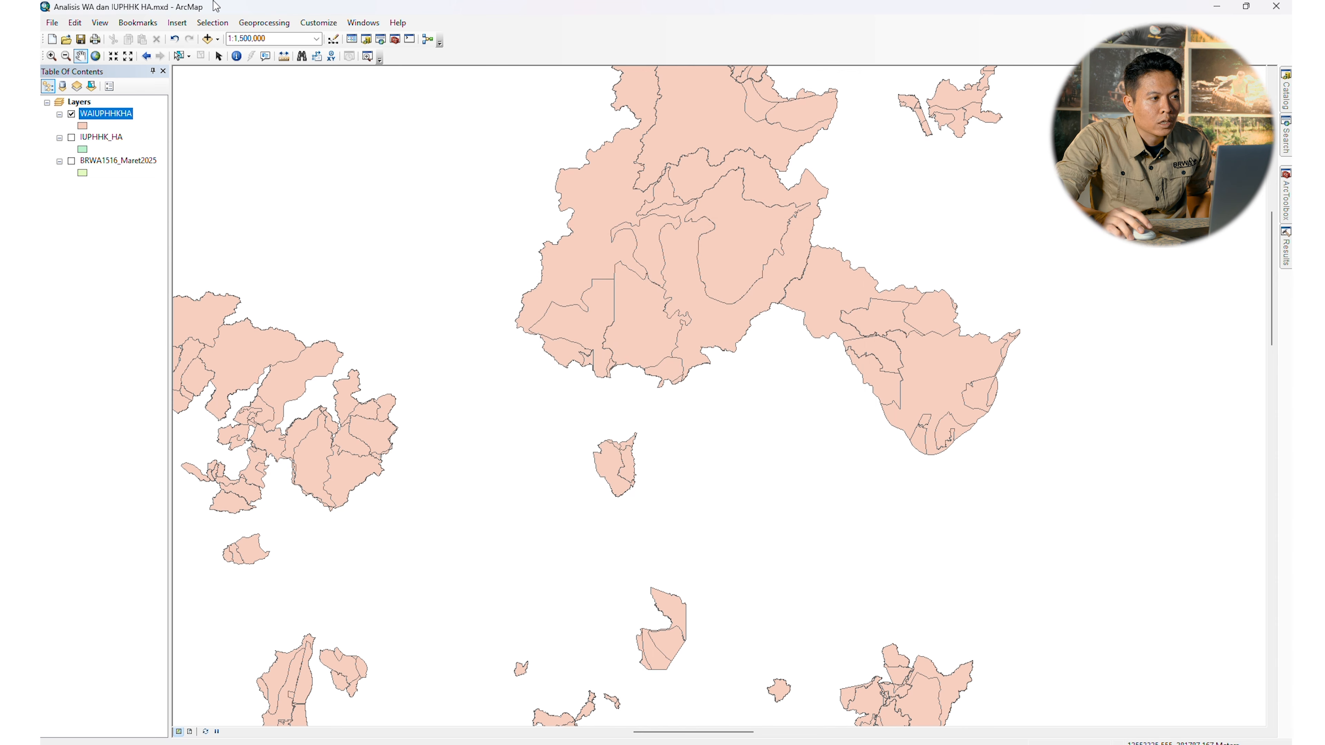
Close ArcMap, launch Excel and start browsing the computer for a file to open
click(1276, 7)
double_click(709, 554)
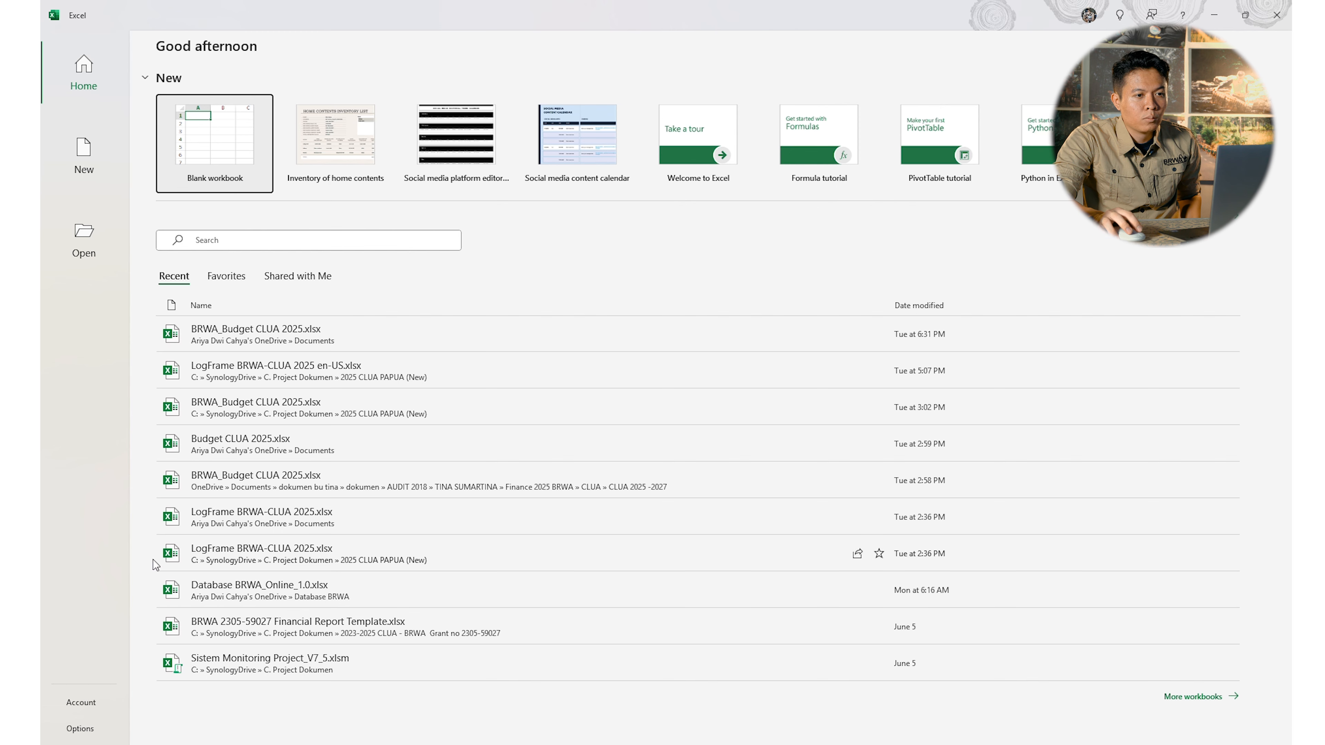
click(85, 242)
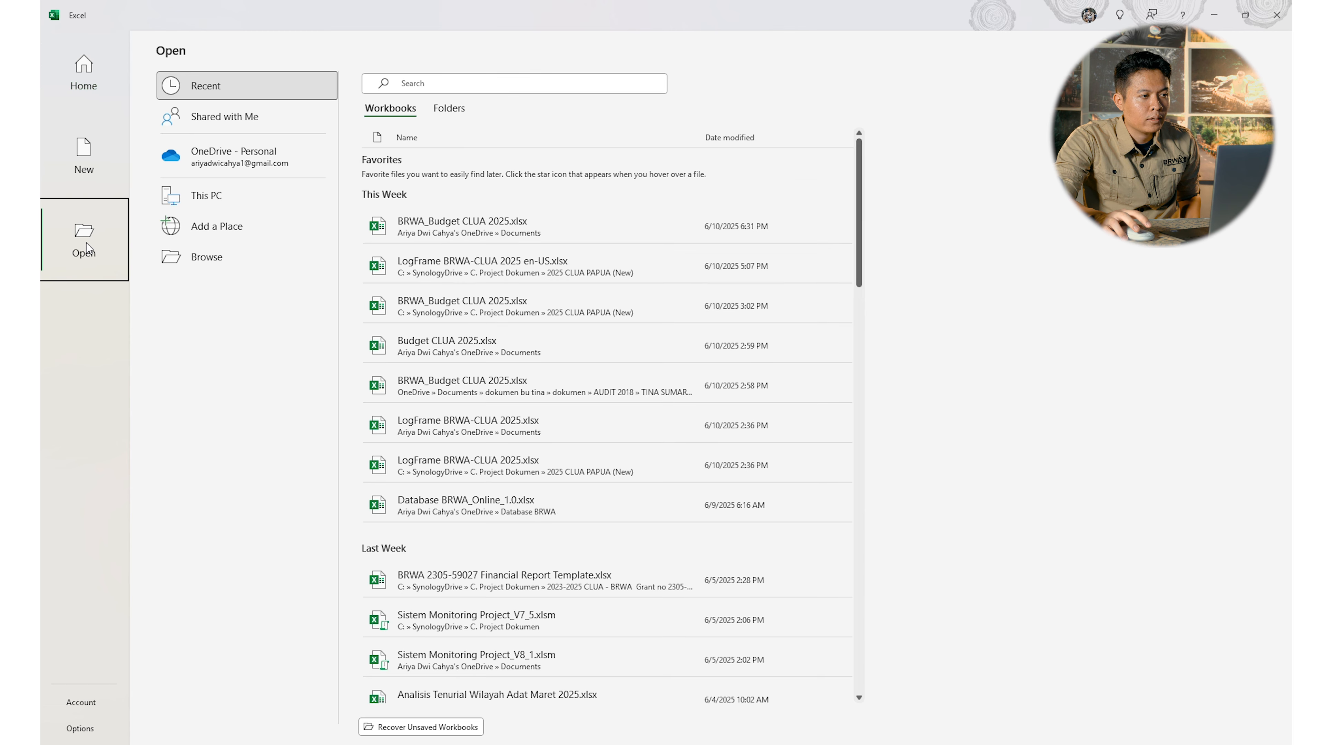
click(284, 259)
Go through DATA_BRWA1 and "I. Peta Hasil Analisis" to the folder "10. Analisis Peta WA dengan IUPHHKHA"
scroll(99, 191, down, 5)
click(108, 192)
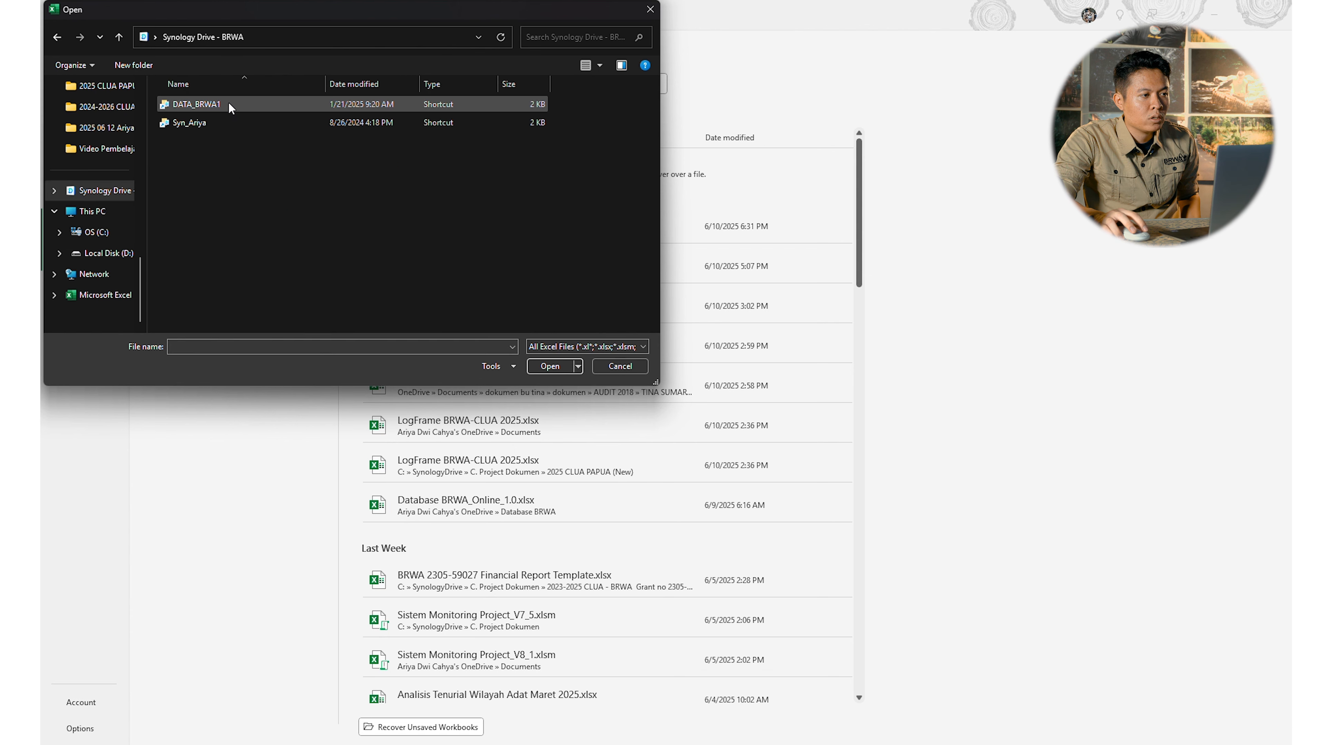
double_click(232, 106)
scroll(238, 150, down, 3)
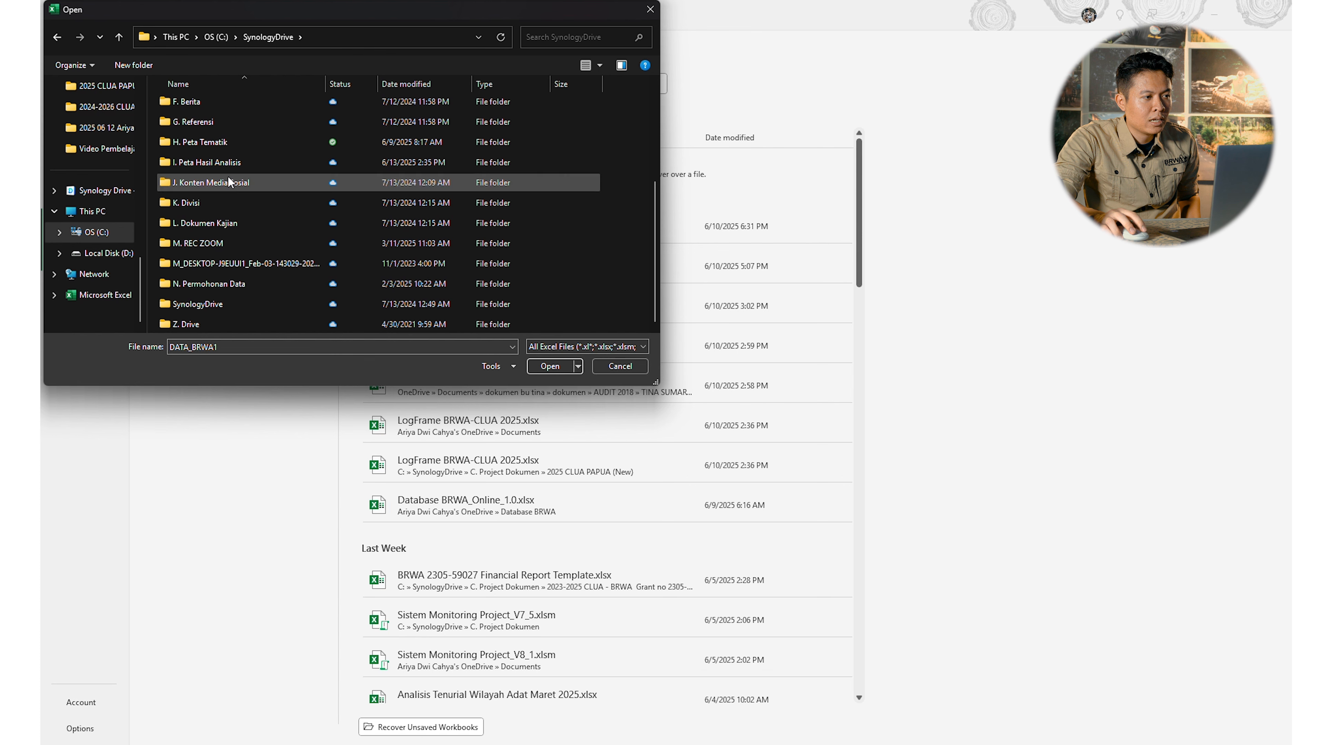
scroll(227, 185, up, 1)
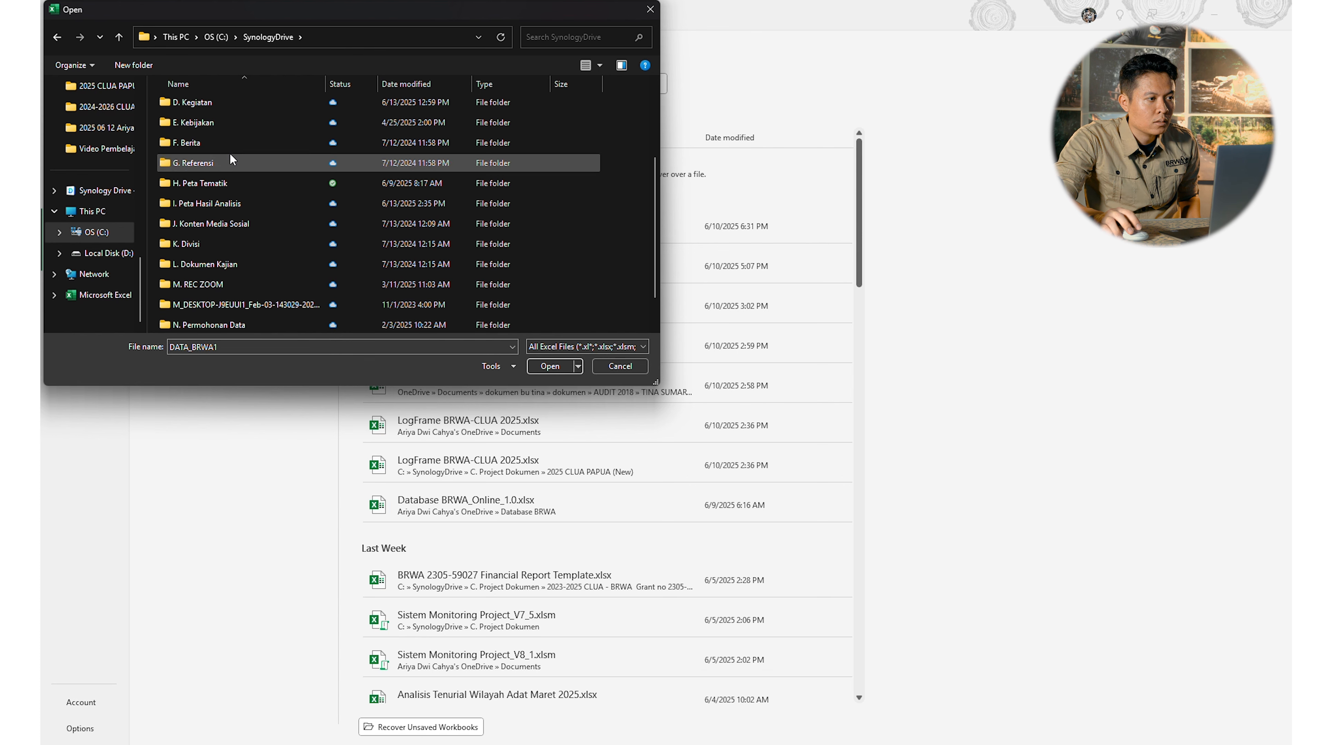
double_click(211, 203)
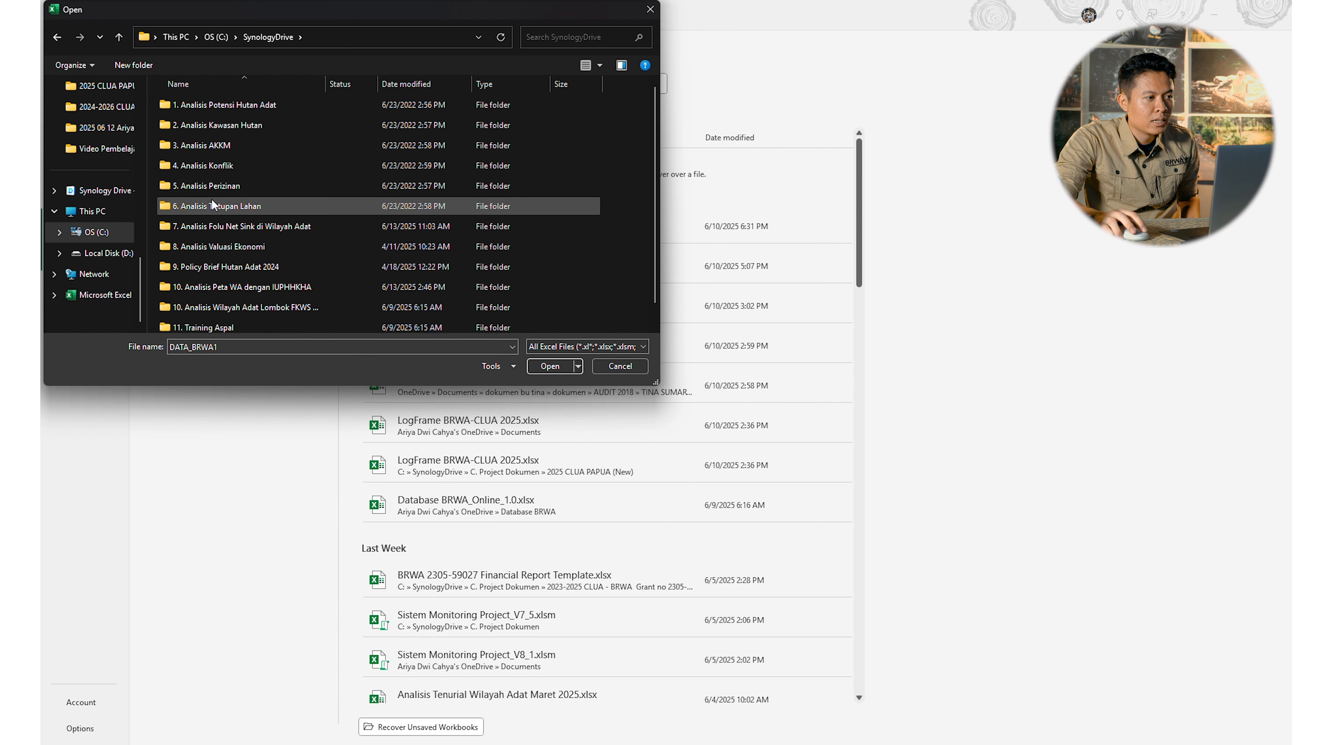
double_click(241, 287)
List only dBase files and open WAIUPHHKHA.dbf
click(587, 346)
click(568, 453)
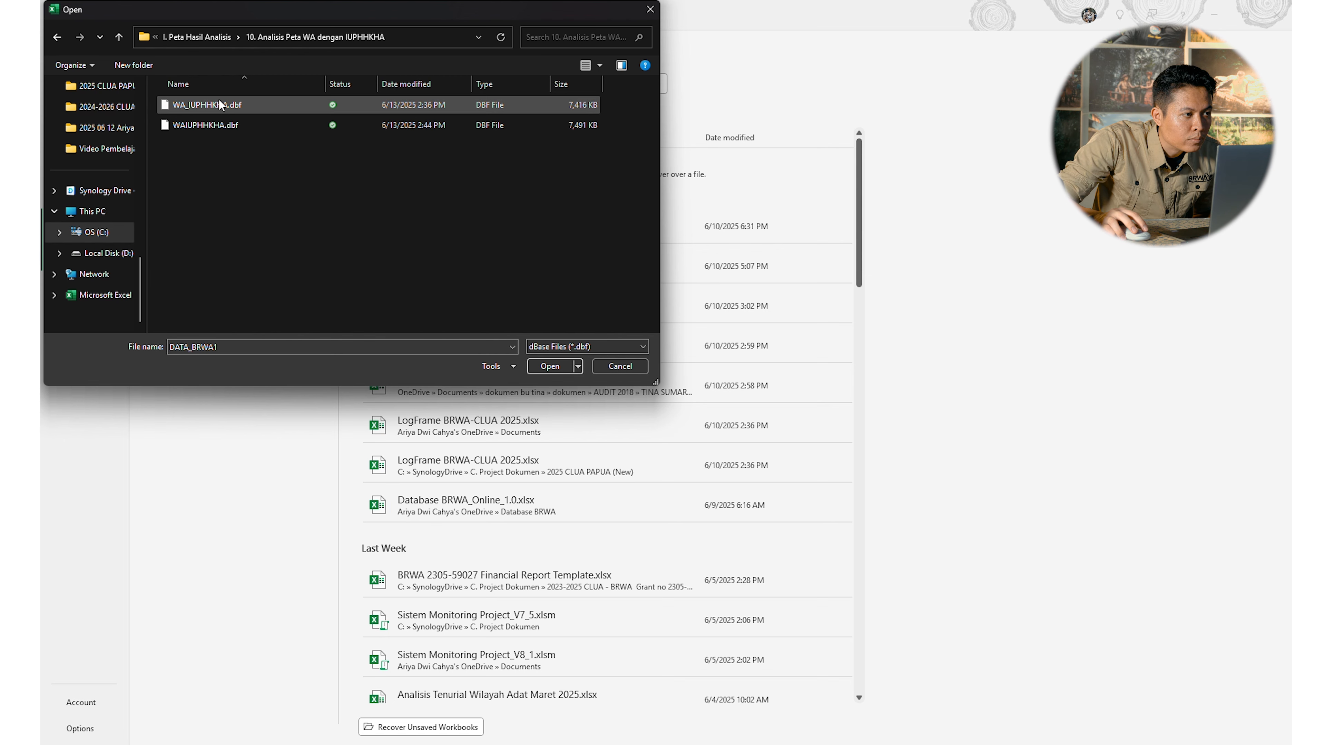
click(225, 126)
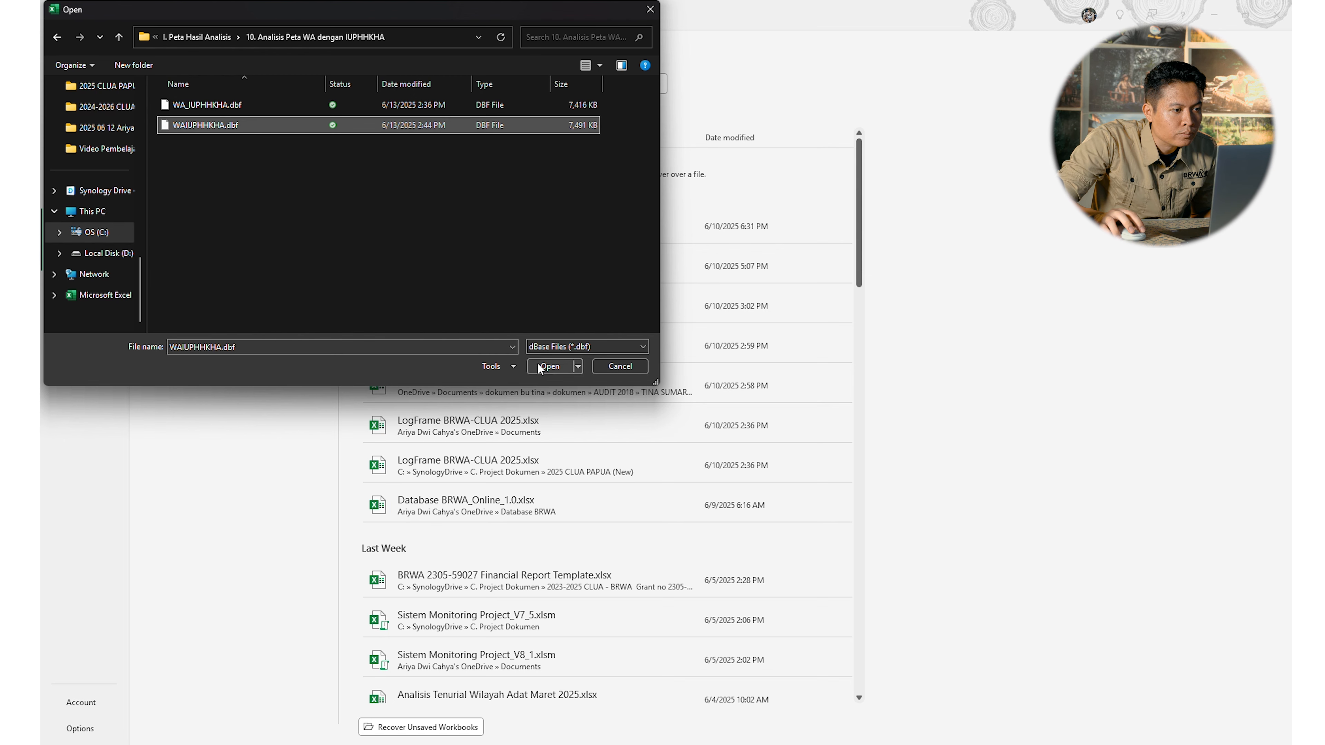
click(548, 365)
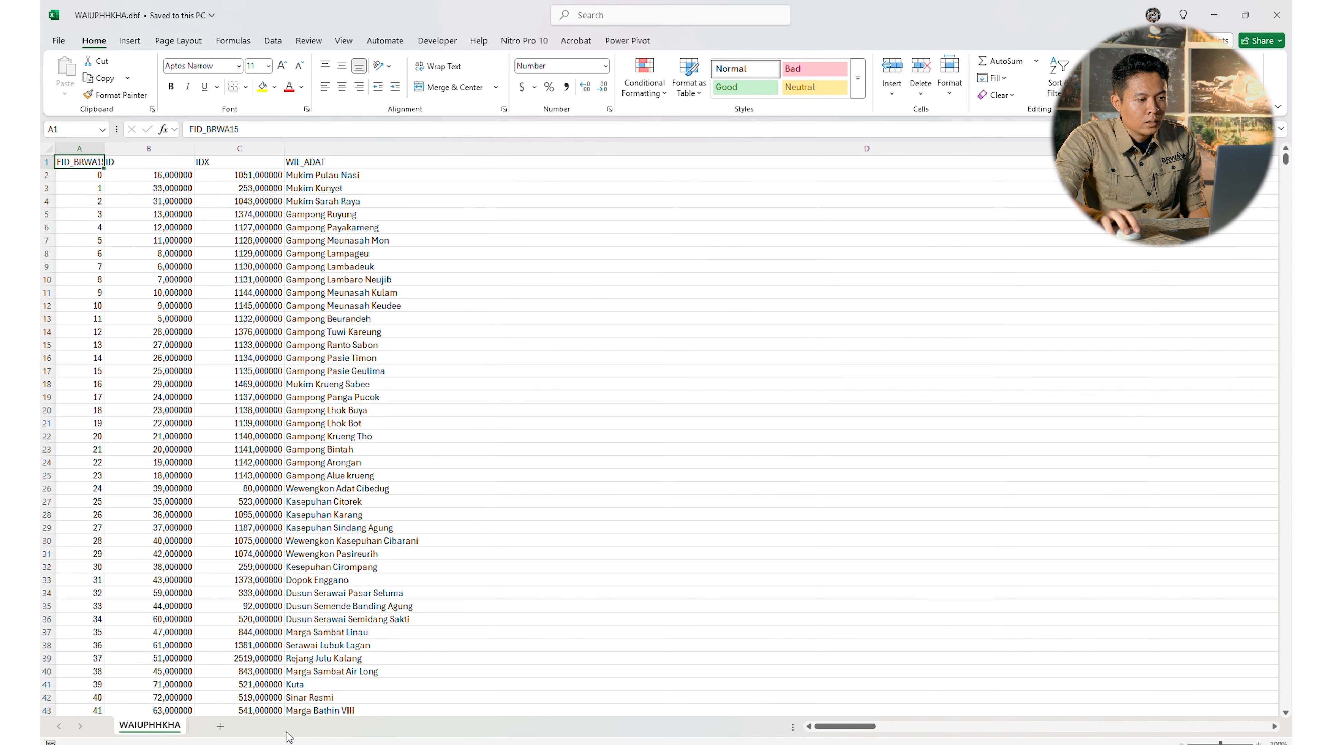
Look across the columns of the opened attribute data as far as the L_OV area column
click(171, 199)
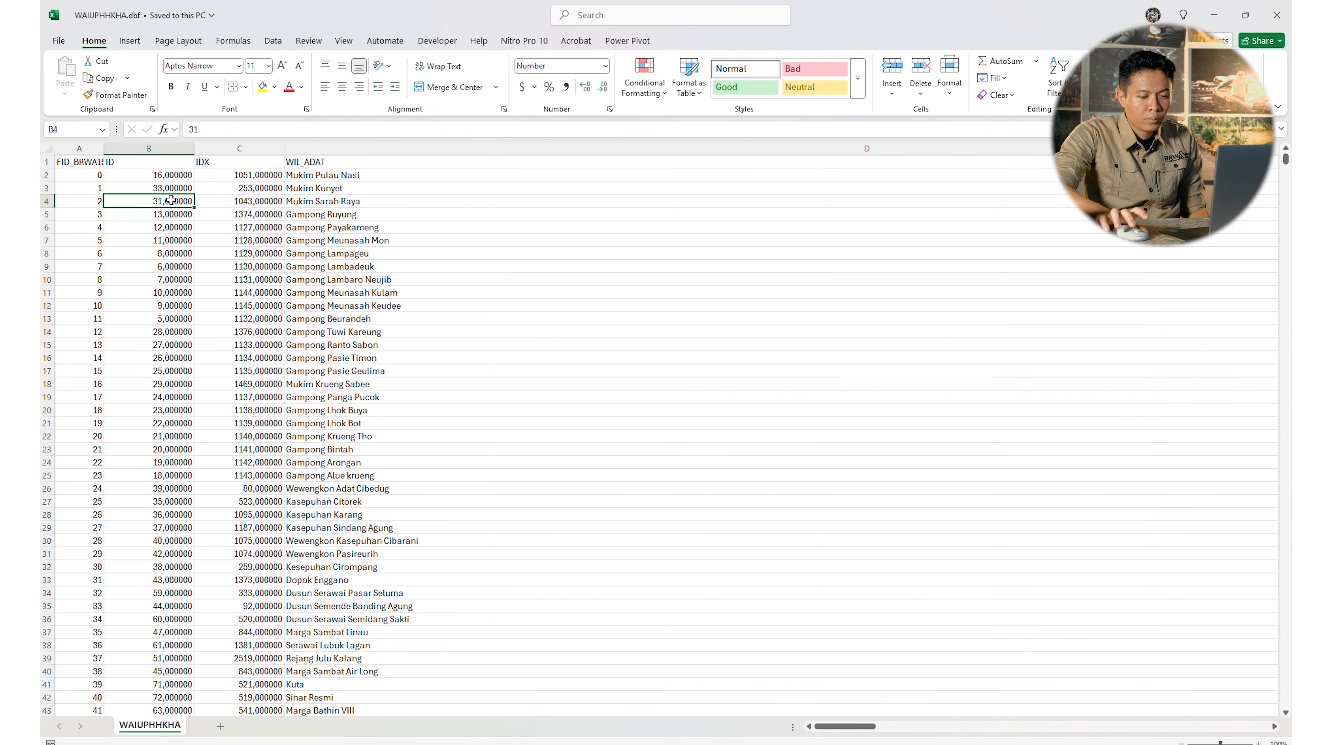
key(Right)
key(Right)
key(Right)
key(Right)
key(Right)
key(Right)
key(Right)
key(Right)
key(Right)
key(Right)
key(Right)
key(Right)
key(Right)
key(Right)
key(Right)
key(Right)
key(Right)
key(Right)
key(Right)
key(Right)
key(Right)
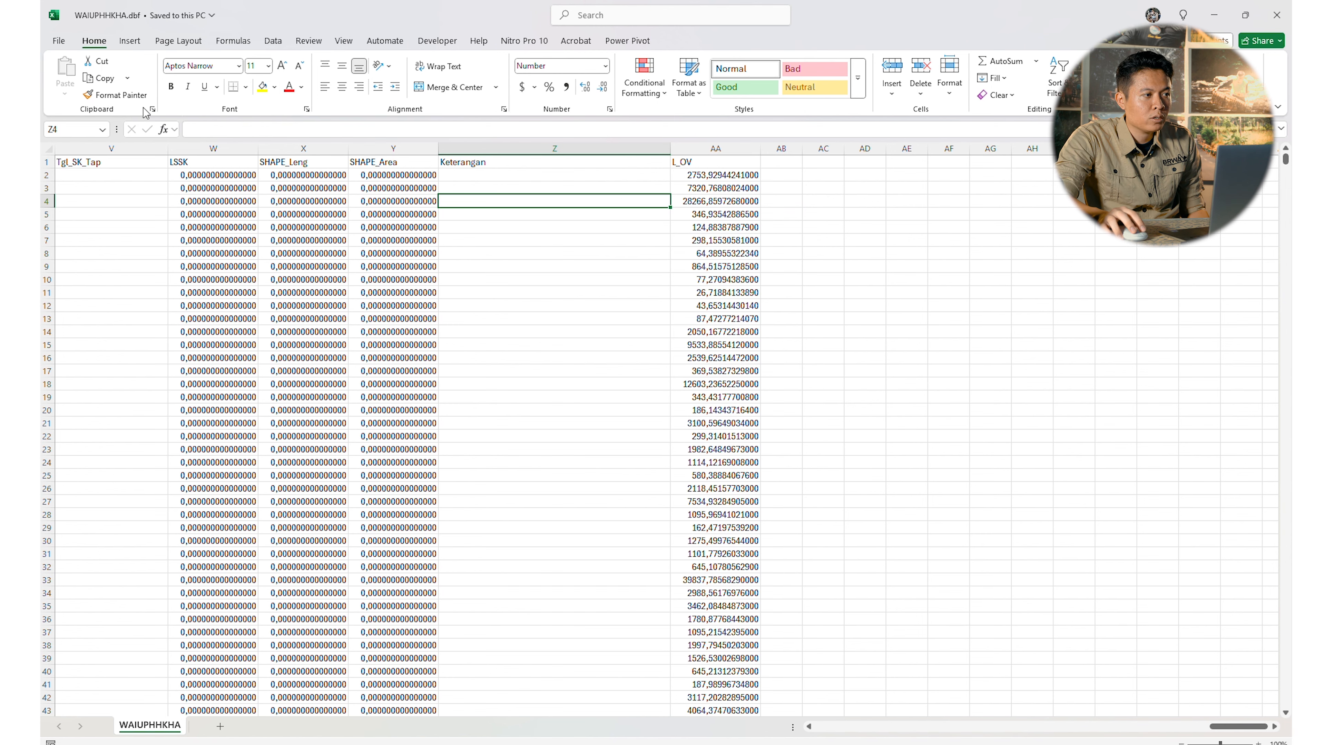
Save the dBase table as an Excel Workbook (*.xlsx) named "Analisis WA IUPHHKHA" in the same folder
click(60, 40)
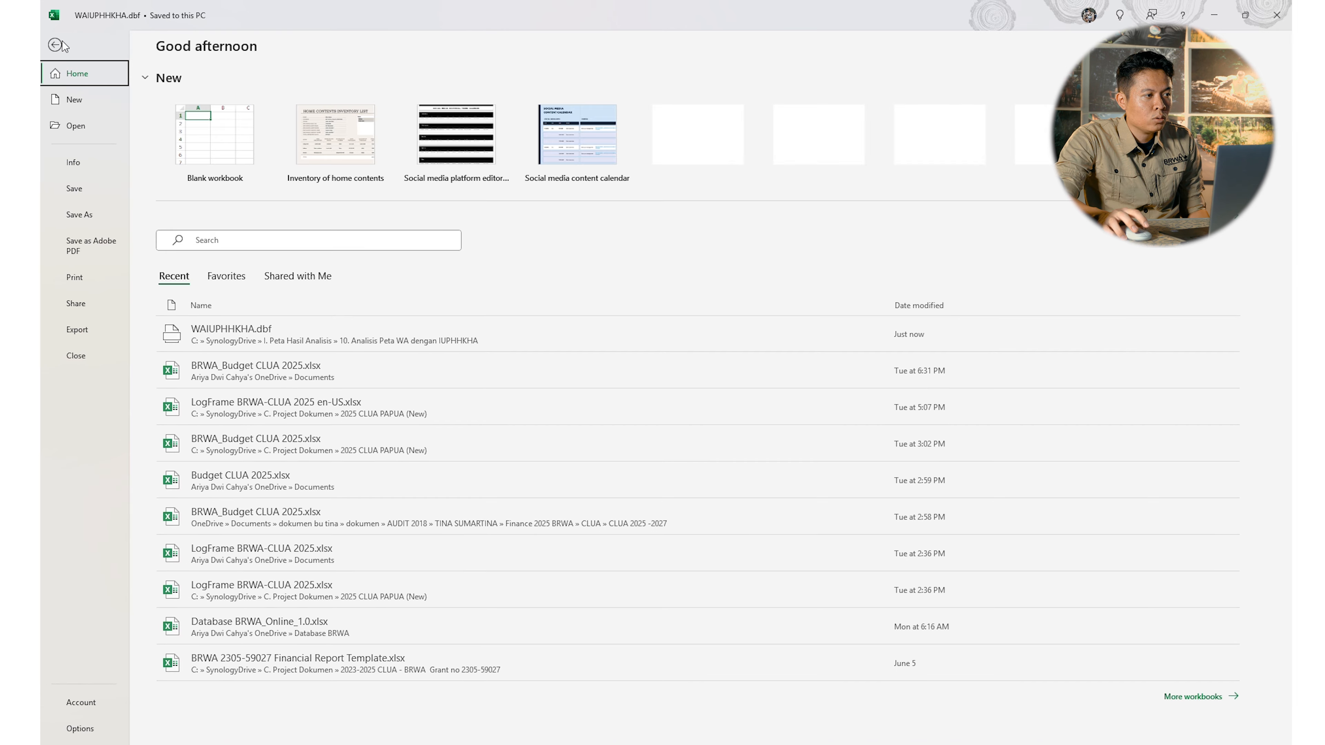
click(80, 214)
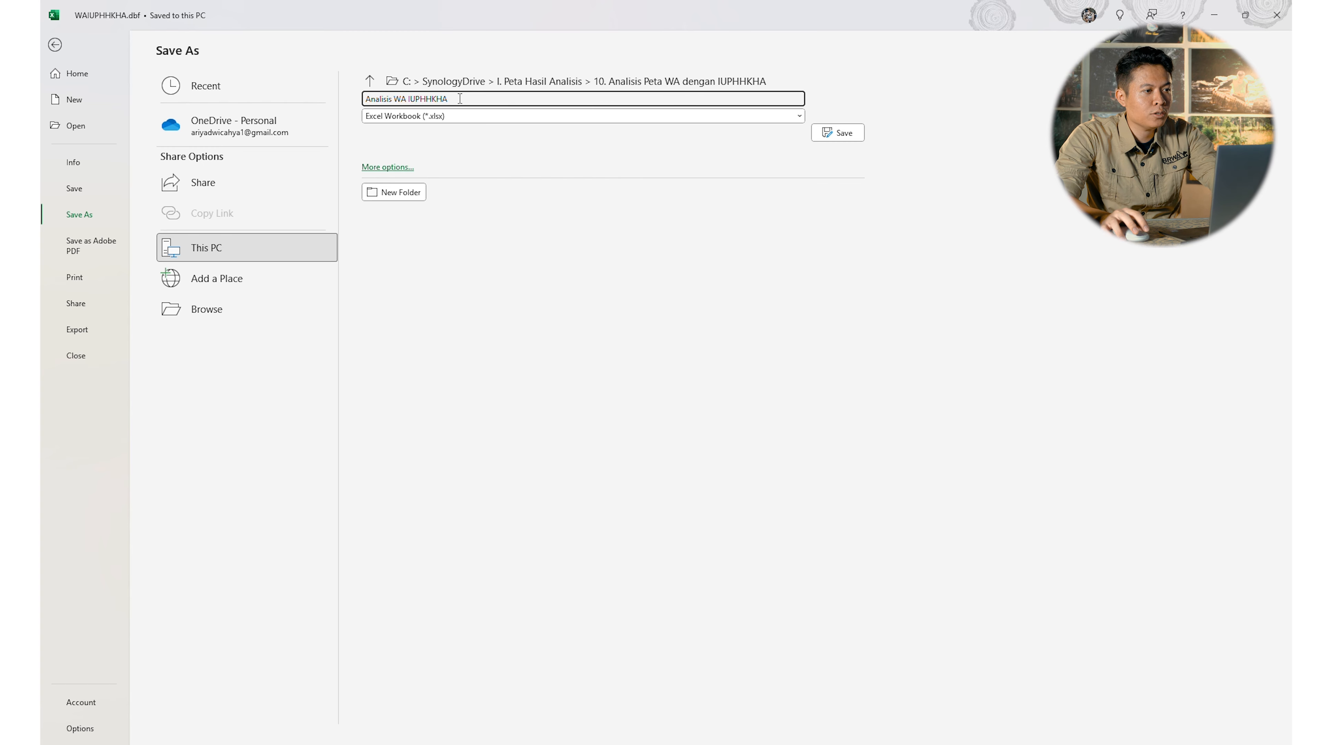
key(Return)
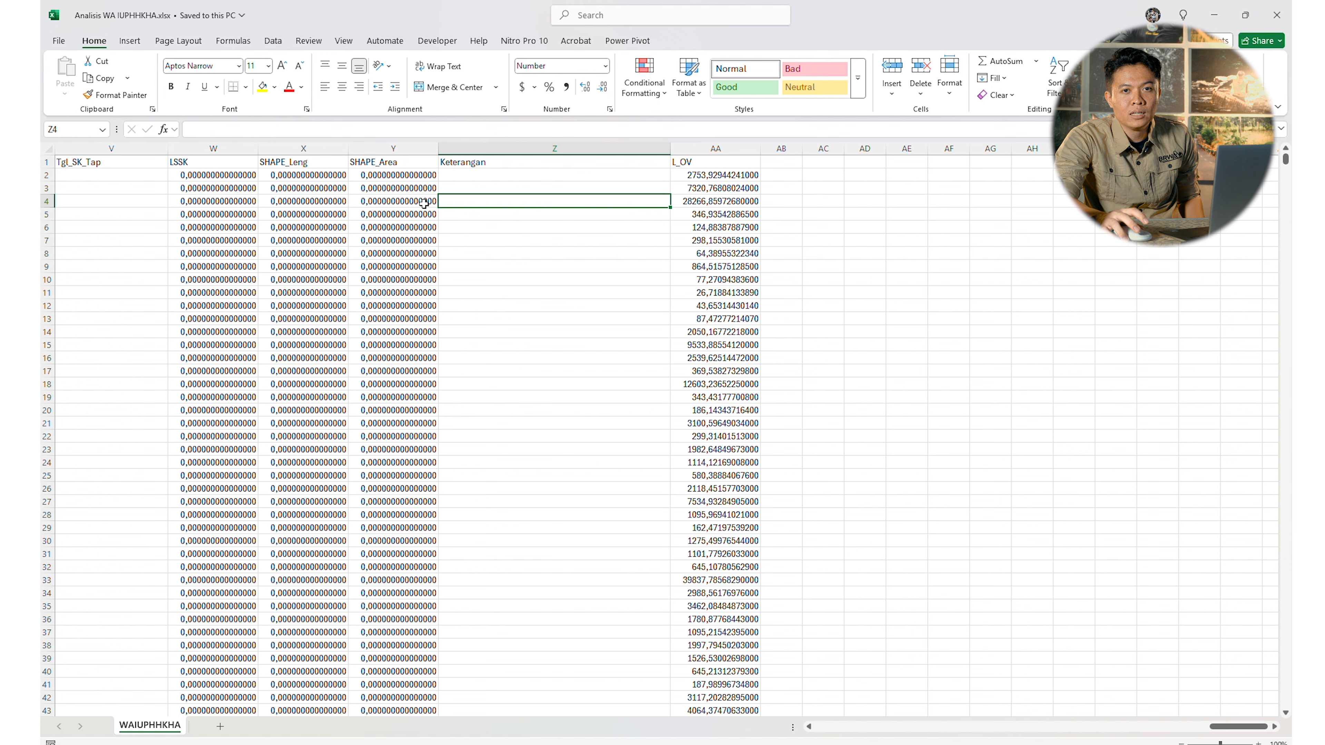
Select the whole WAIUPHHKHA data table and insert a PivotTable from it on a new worksheet
click(570, 330)
key(Left)
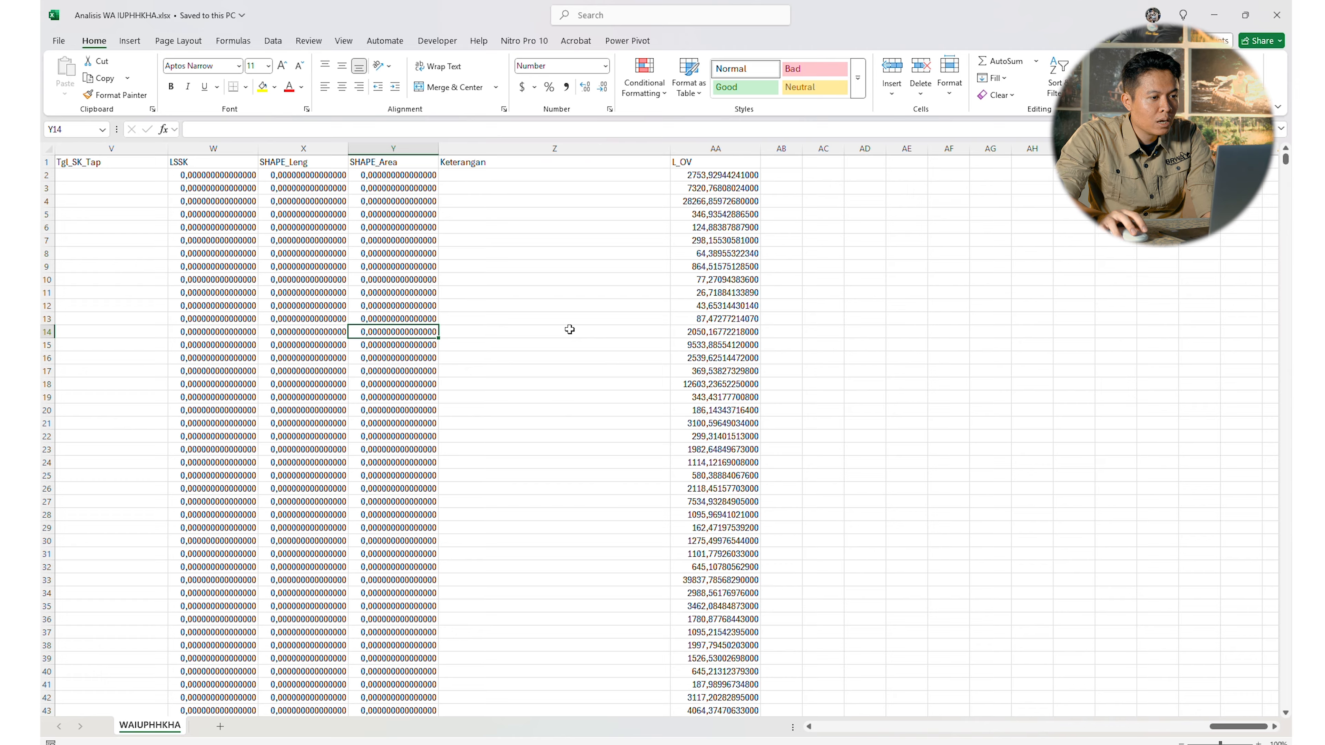
key(ctrl+Left)
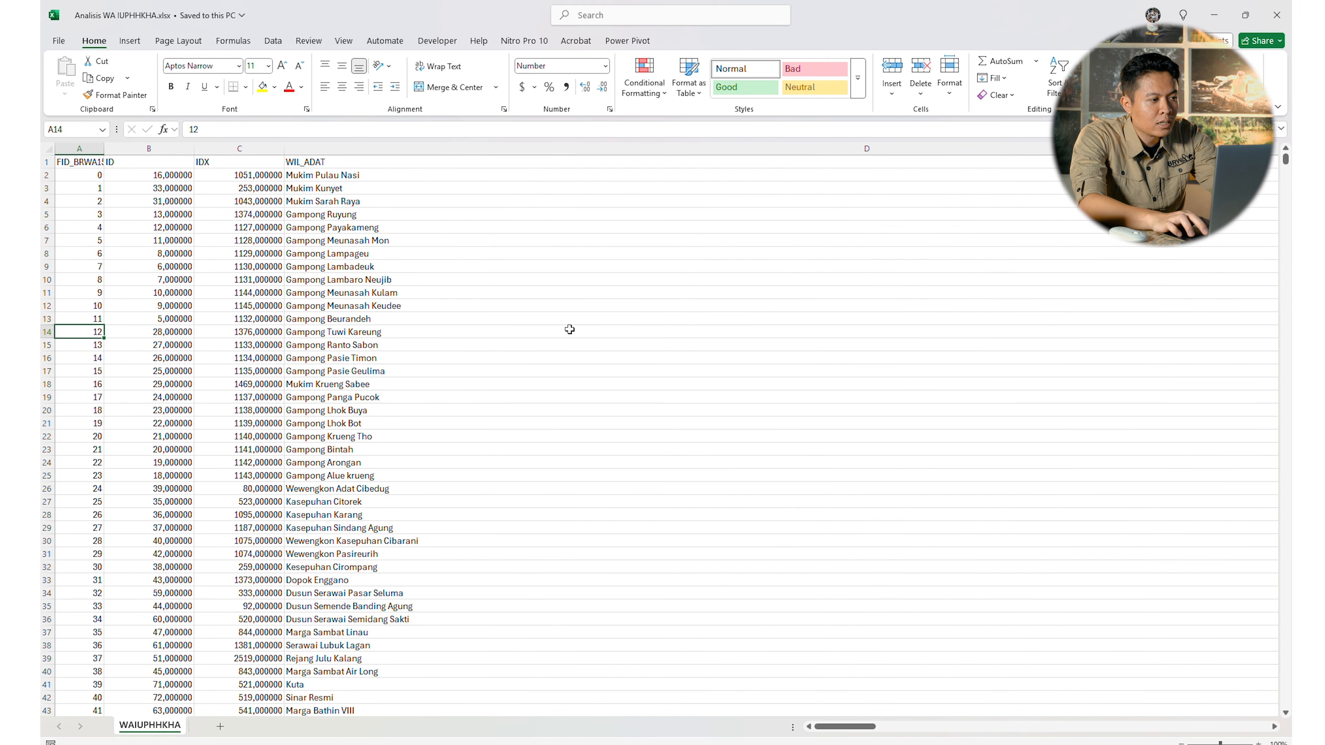
click(312, 229)
key(ctrl+a)
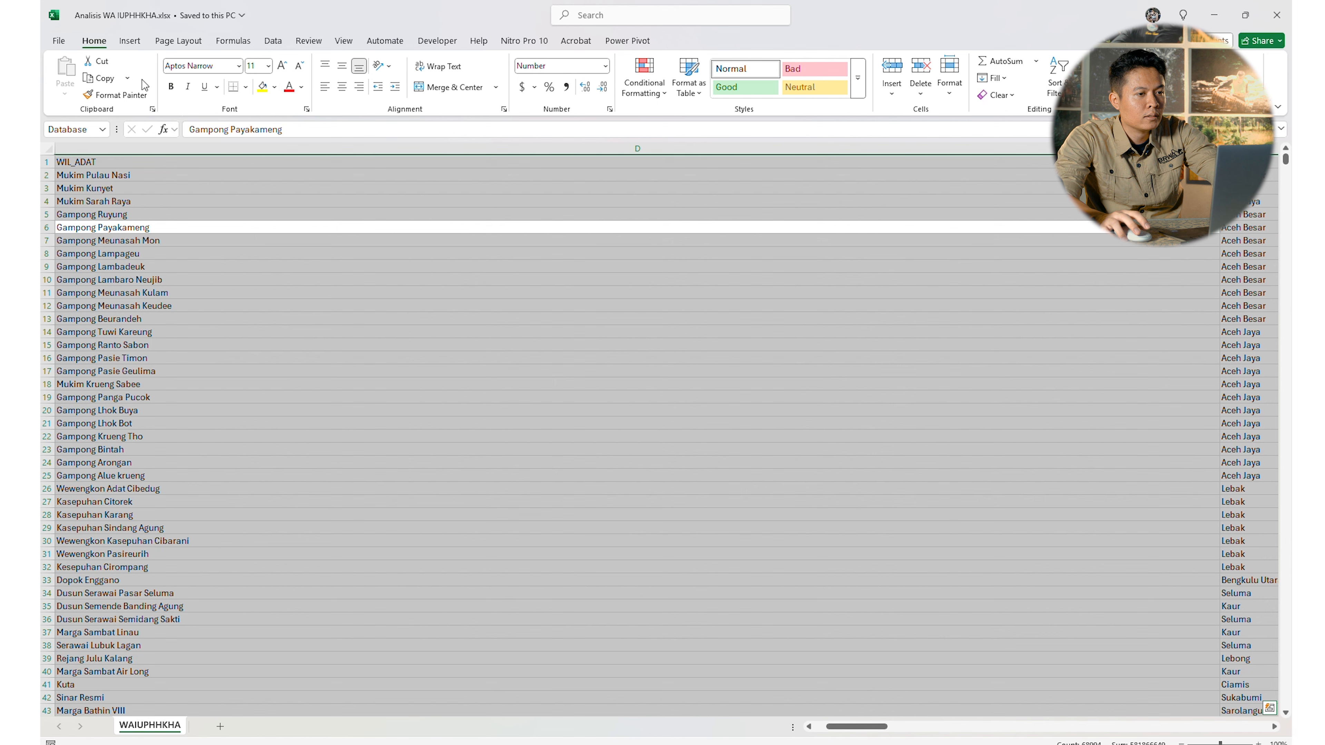
click(127, 42)
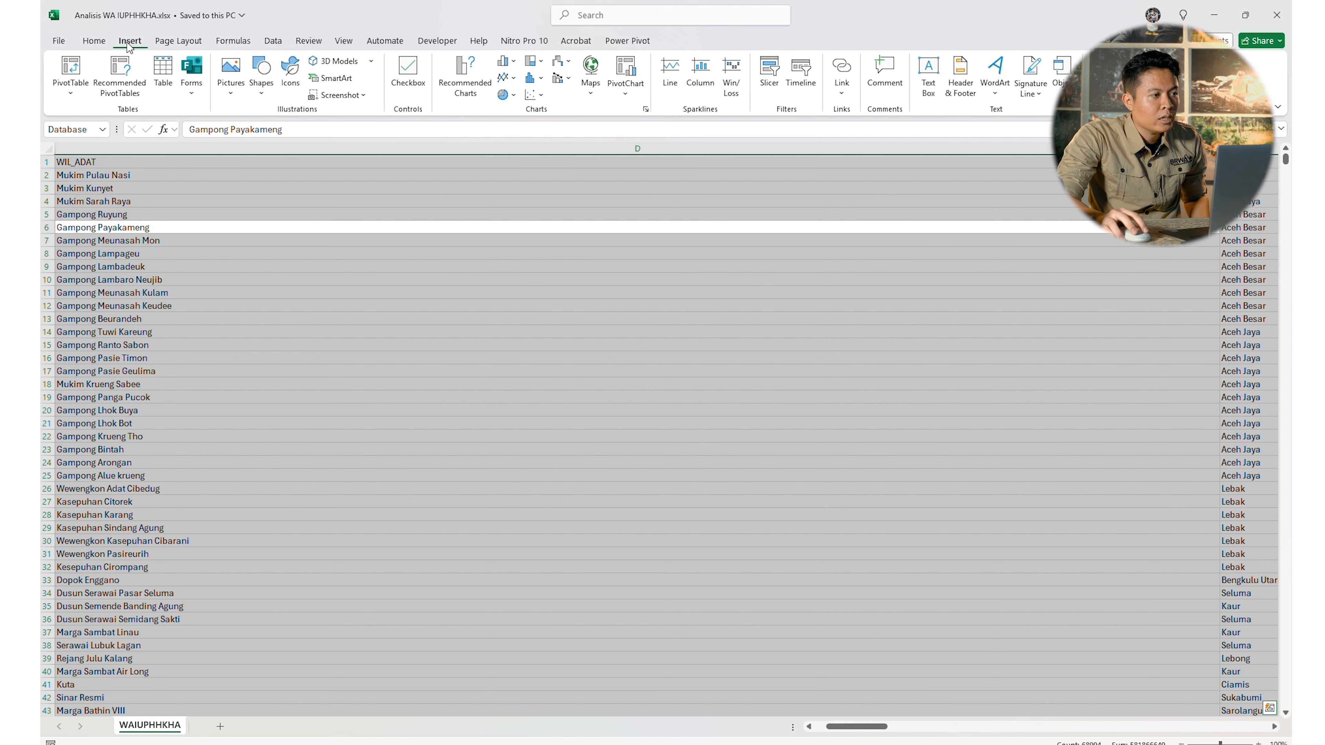
click(75, 69)
click(714, 464)
Build the PivotTable with WIL_ADAT as rows, the sum of L_OV as values and FID_IUPHHK as the report filter
scroll(1150, 275, down, 5)
scroll(1154, 261, up, 2)
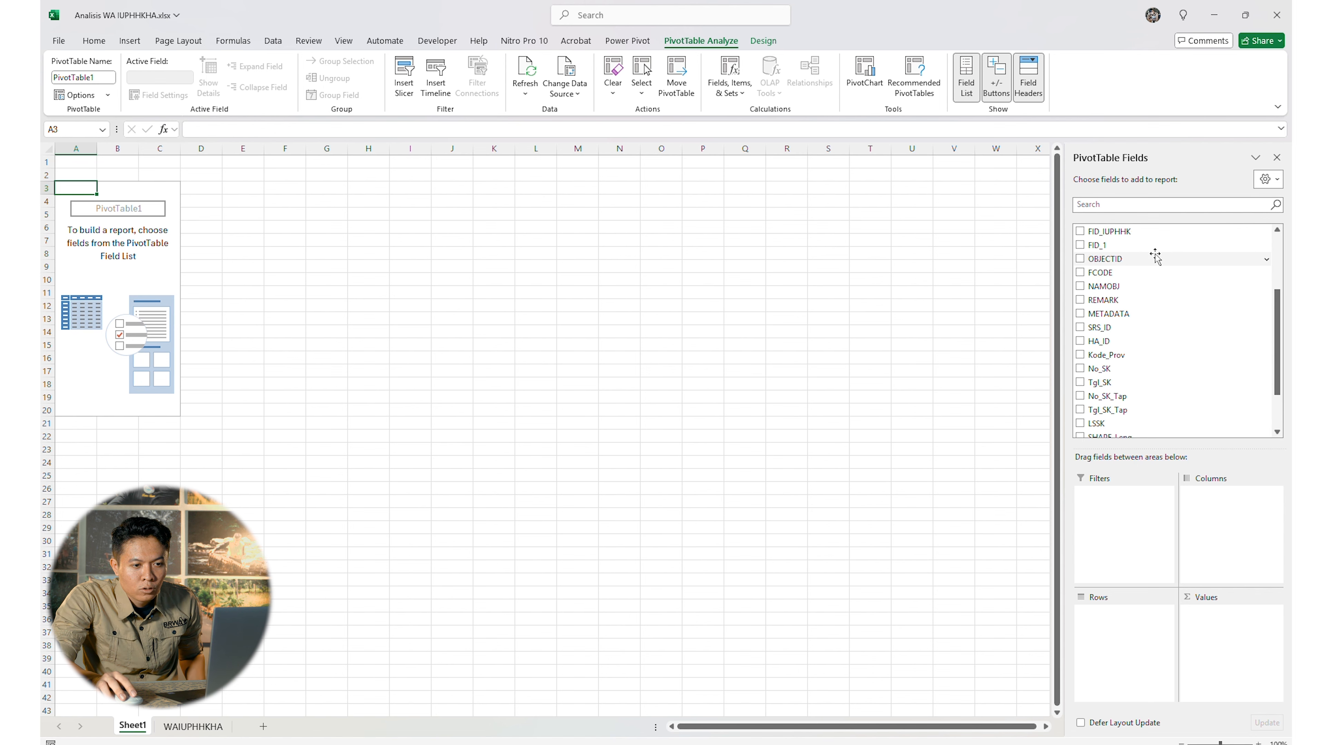
scroll(1153, 258, up, 3)
click(1114, 272)
drag(1114, 274, 1116, 616)
scroll(1174, 334, down, 5)
drag(1096, 415, 1221, 611)
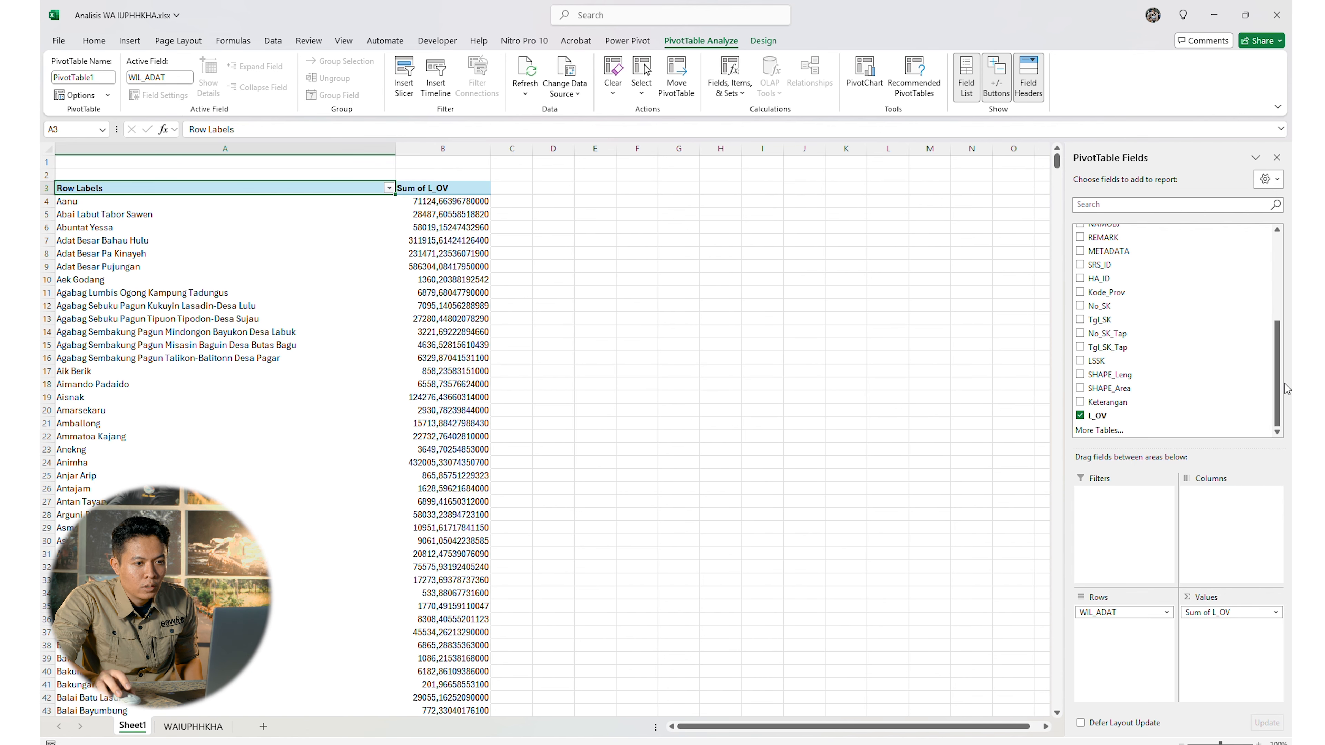
drag(1278, 383, 1279, 343)
drag(1106, 258, 1142, 538)
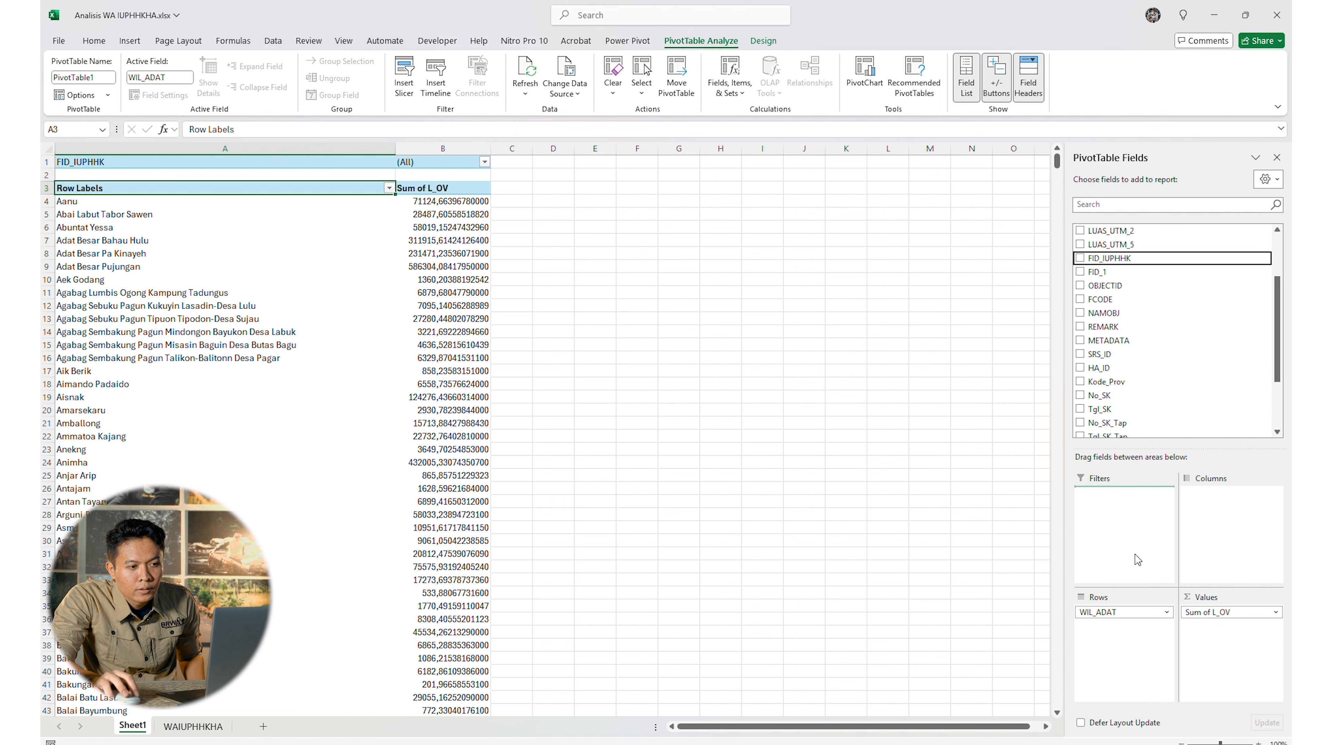
click(485, 162)
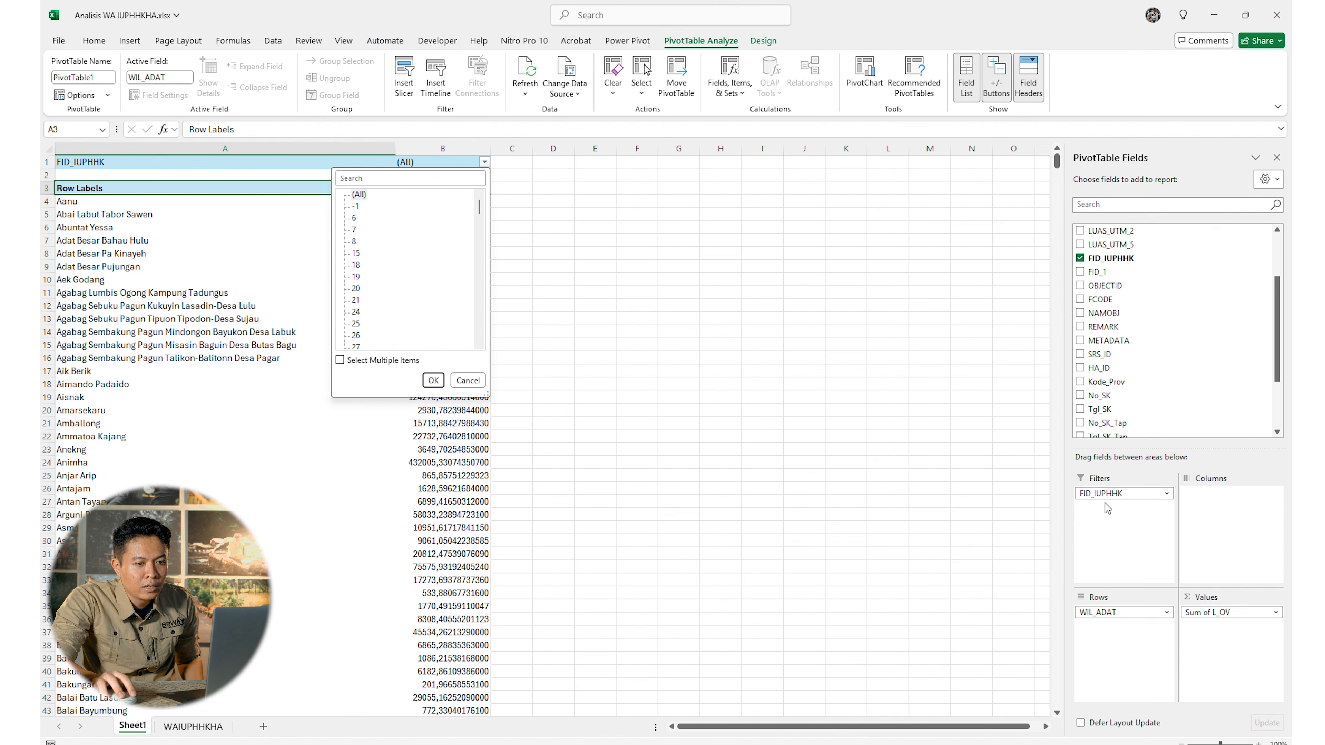
click(340, 360)
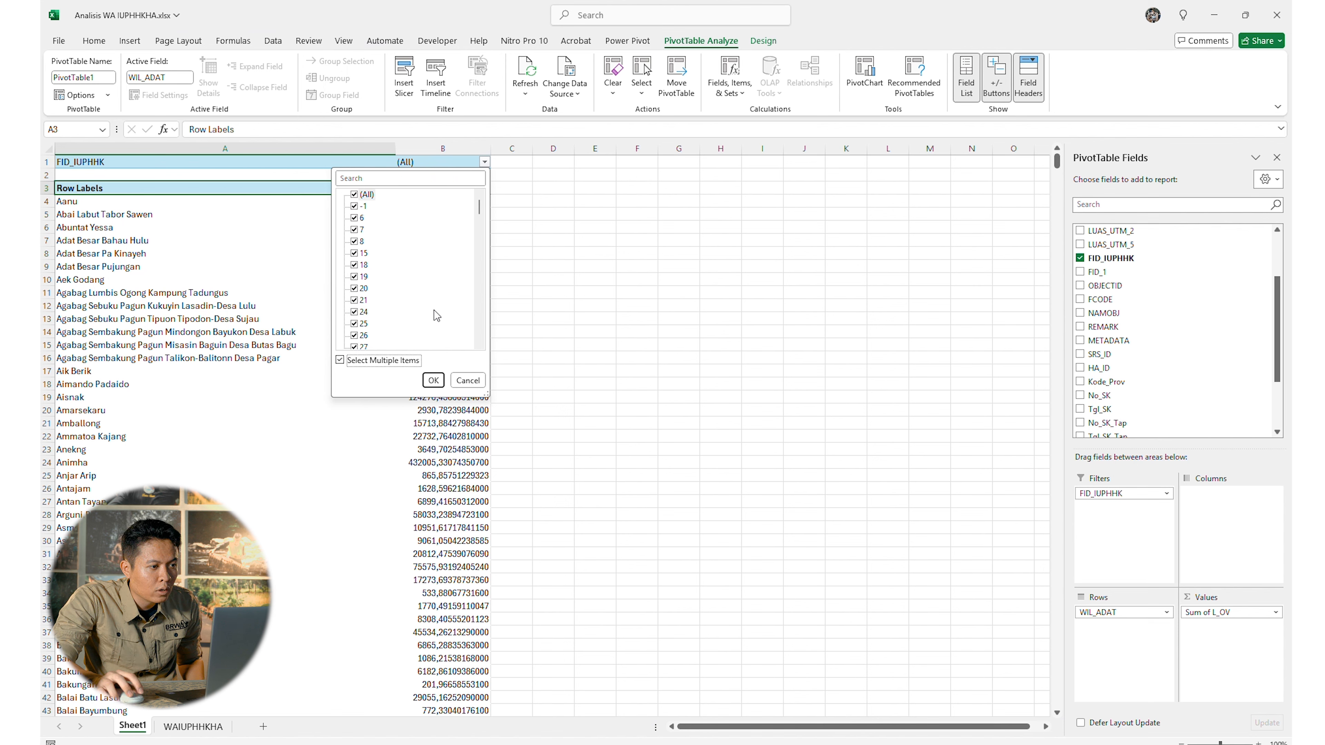
drag(479, 207, 484, 324)
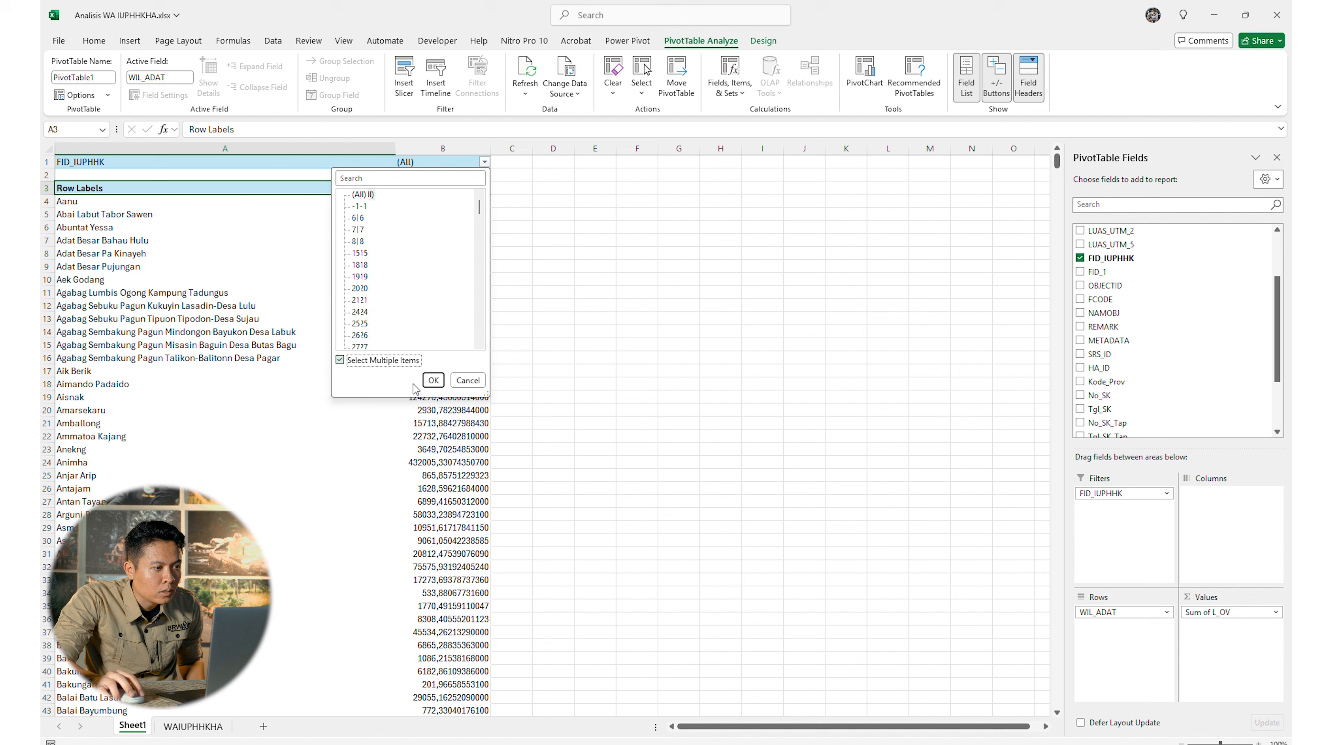
click(468, 380)
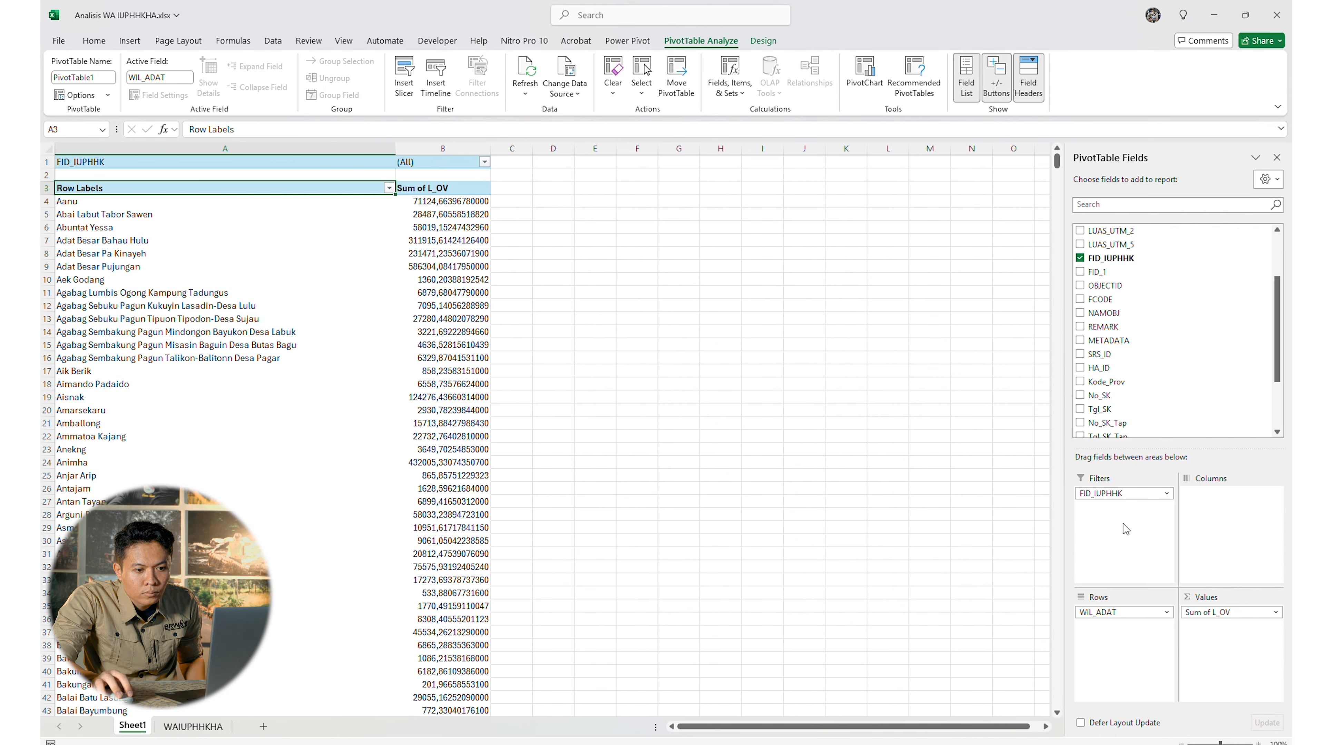
Replace FID_IUPHHK with FID_1 as the PivotTable's report filter
drag(1118, 493, 1017, 515)
scroll(1122, 276, up, 2)
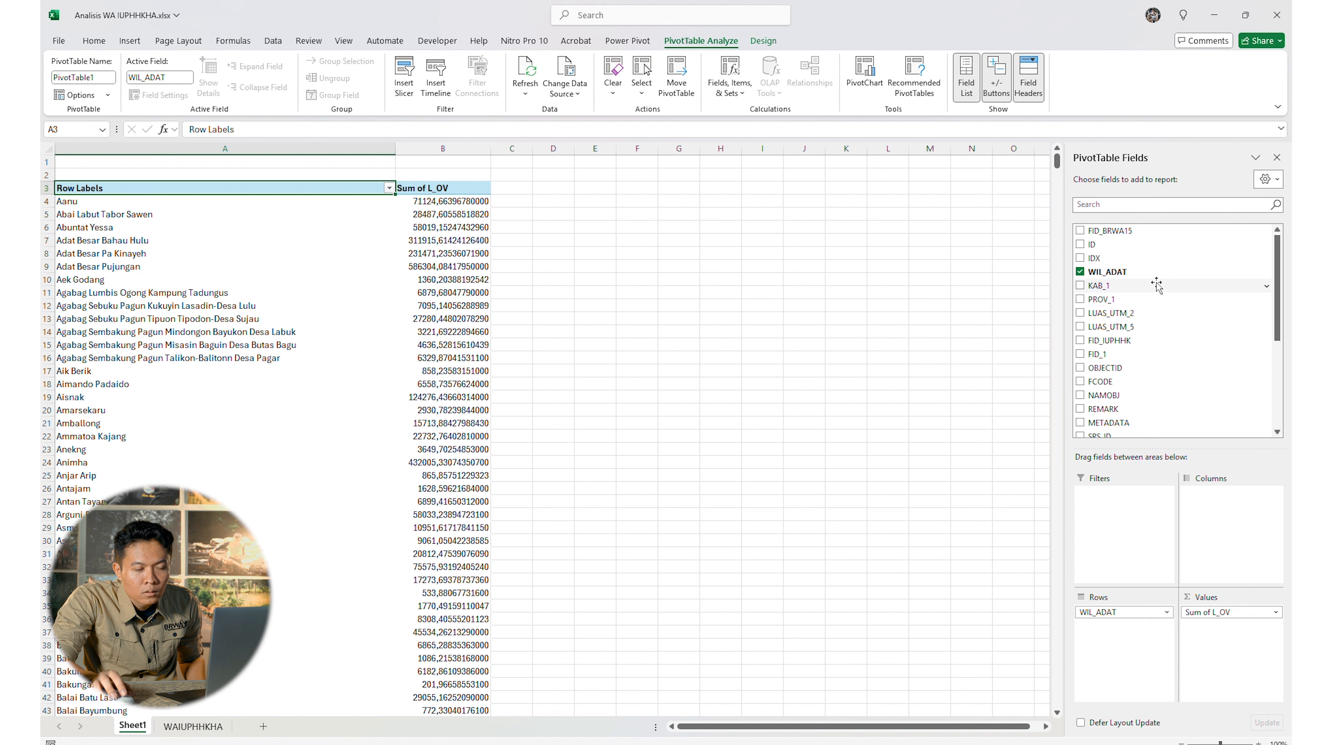
scroll(1120, 272, down, 5)
scroll(1119, 287, up, 2)
scroll(1117, 295, up, 2)
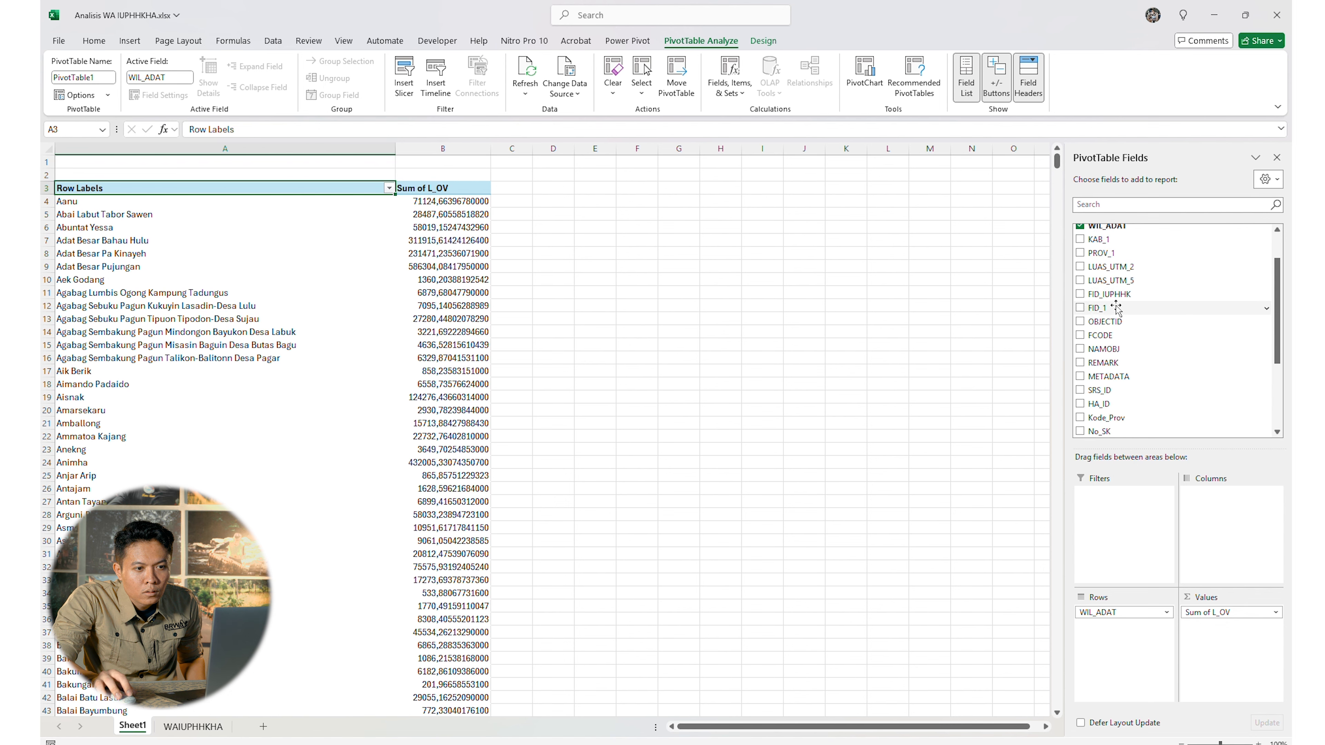
drag(1114, 313, 1125, 546)
Filter the PivotTable by FID_1 with multiple items allowed, excluding item 0 and keeping all others
click(485, 161)
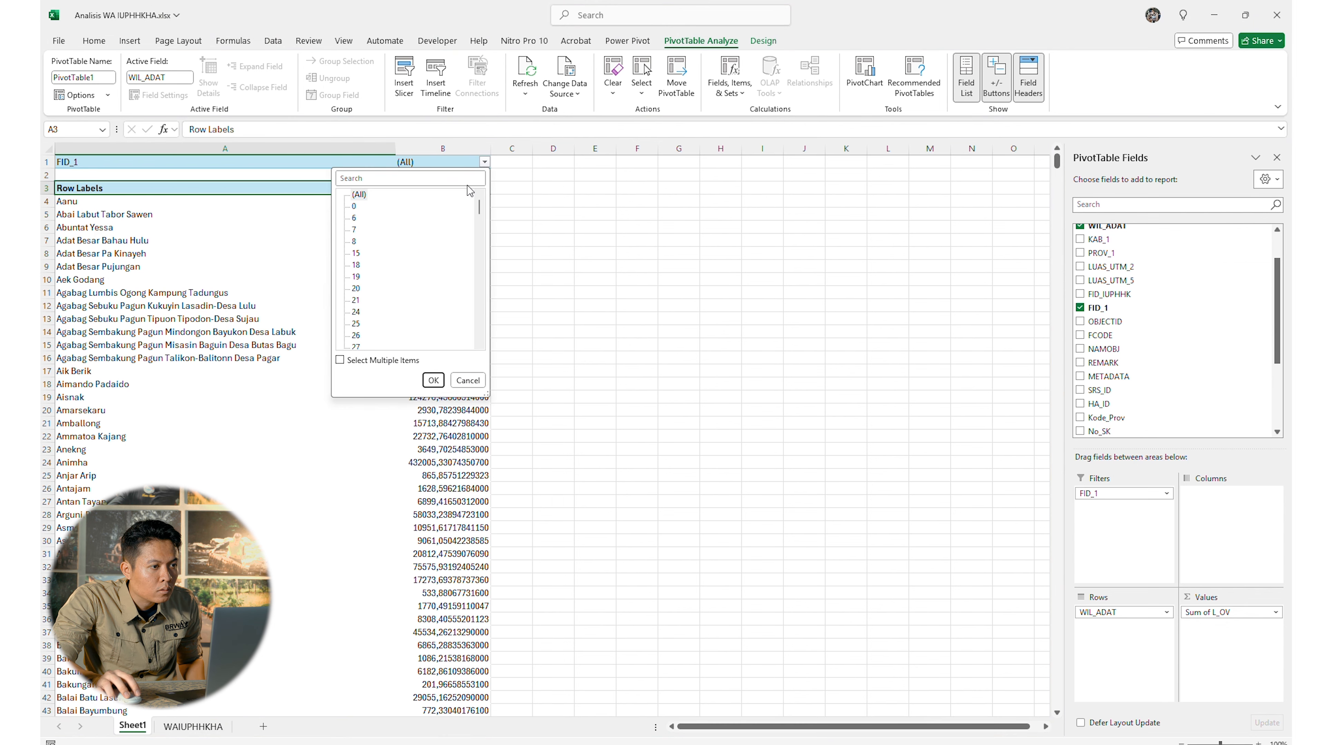
click(356, 208)
click(340, 360)
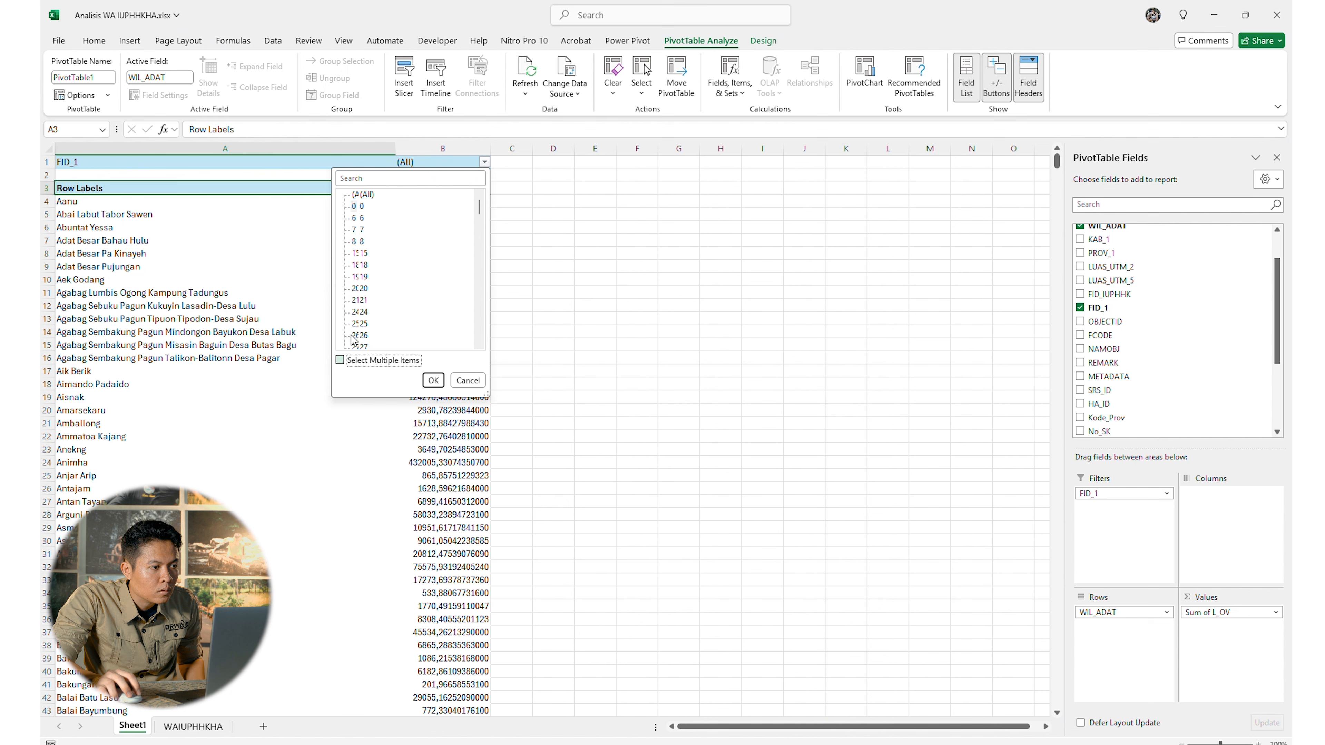
click(355, 194)
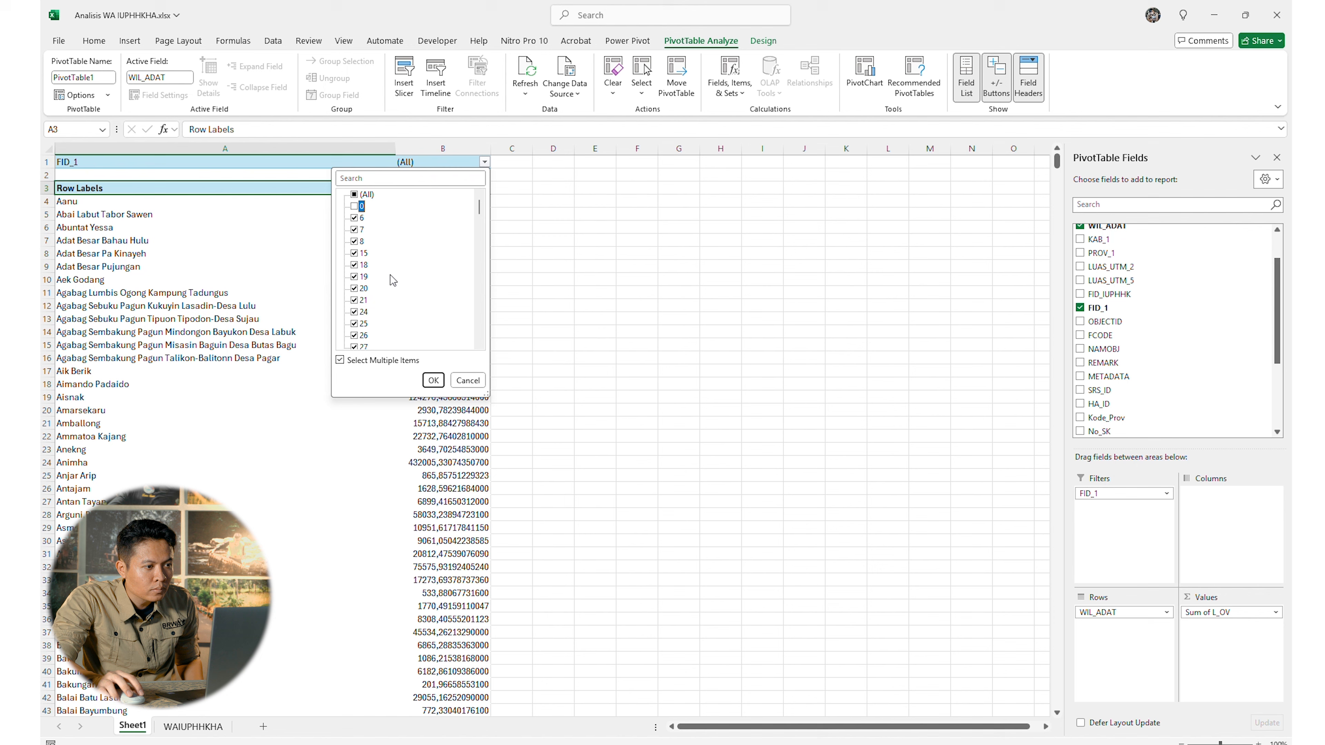
click(355, 207)
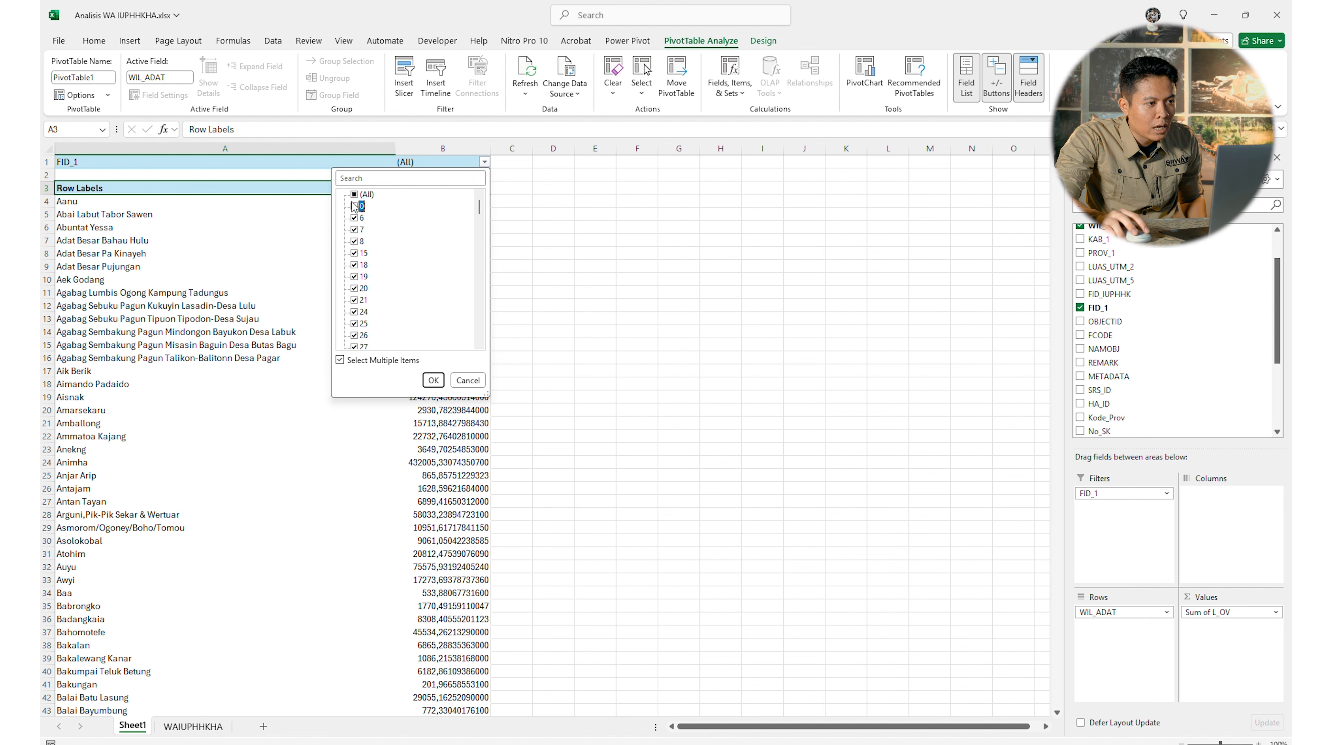
click(433, 380)
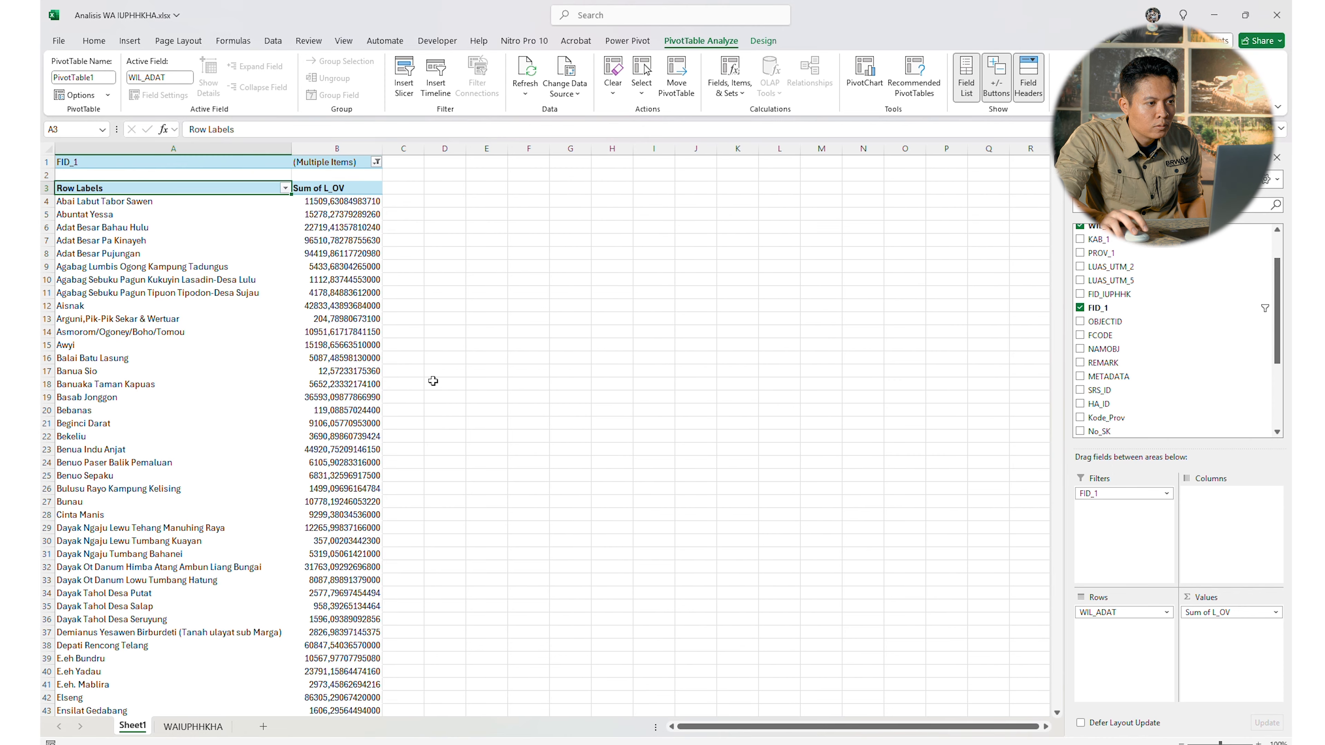
Format all Sum of L_OV values in the PivotTable with comma style and no decimal places
scroll(347, 296, down, 14)
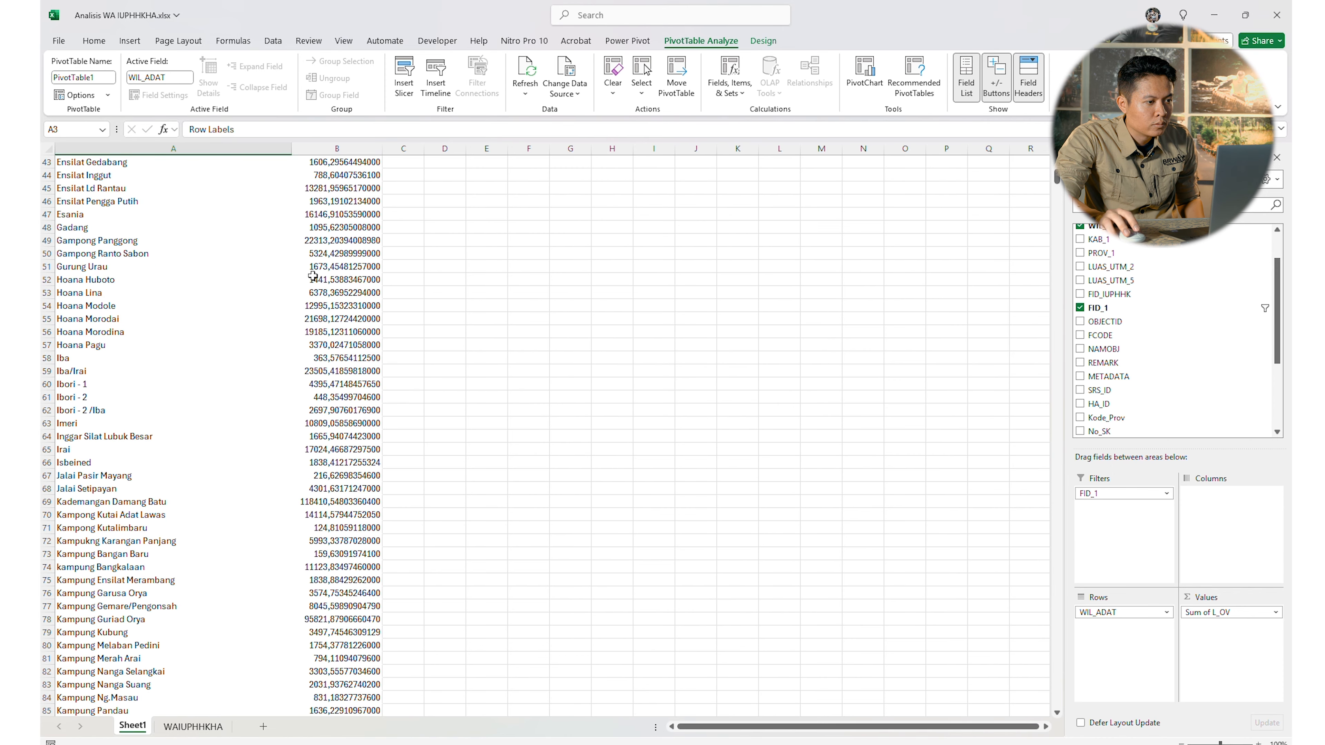
click(346, 296)
key(ctrl+Down)
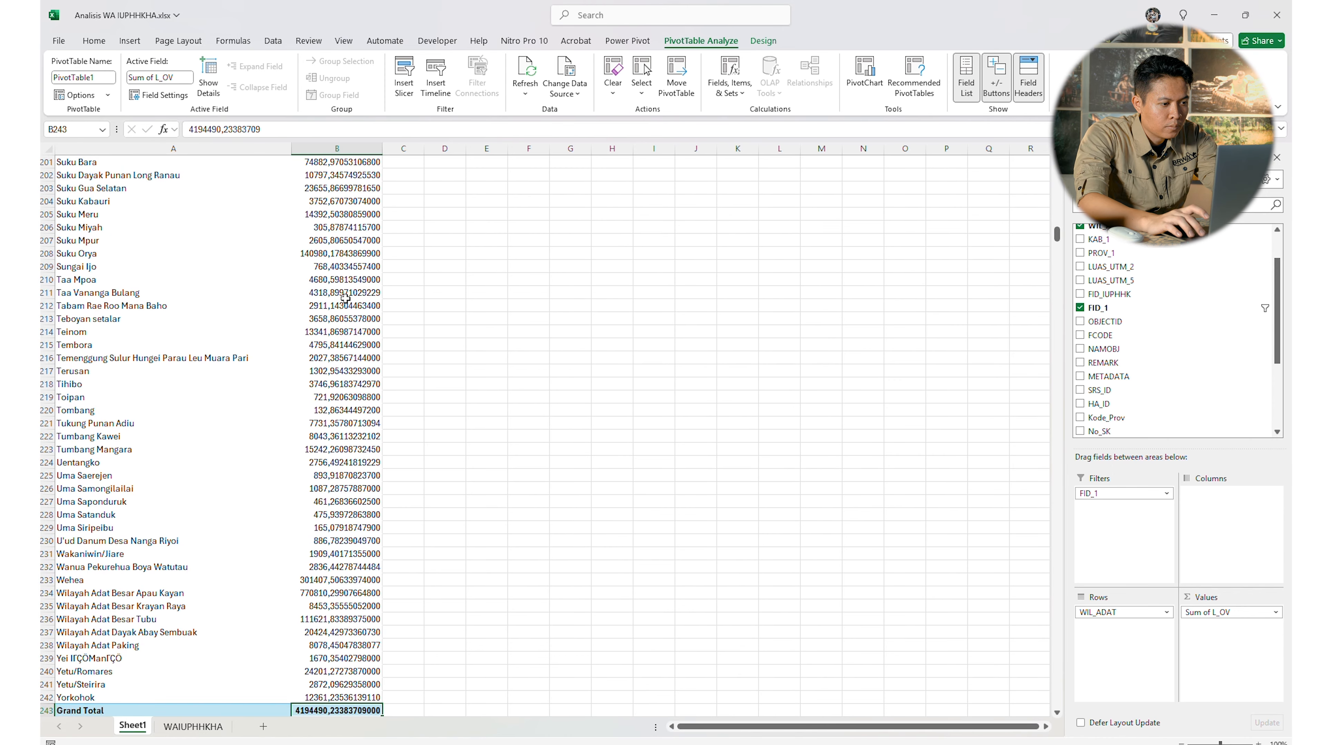
key(ctrl+Up)
scroll(346, 296, up, 1)
click(353, 201)
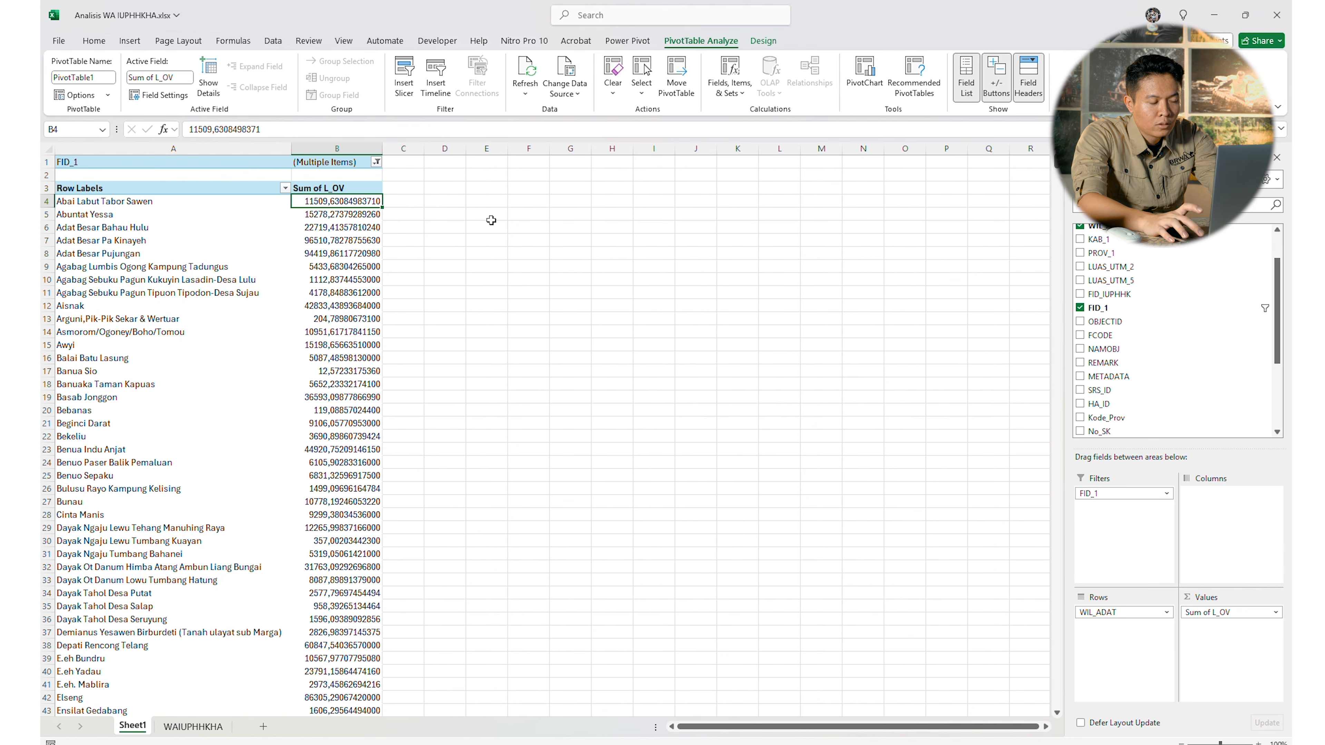
key(ctrl+shift+Down)
click(94, 40)
click(567, 87)
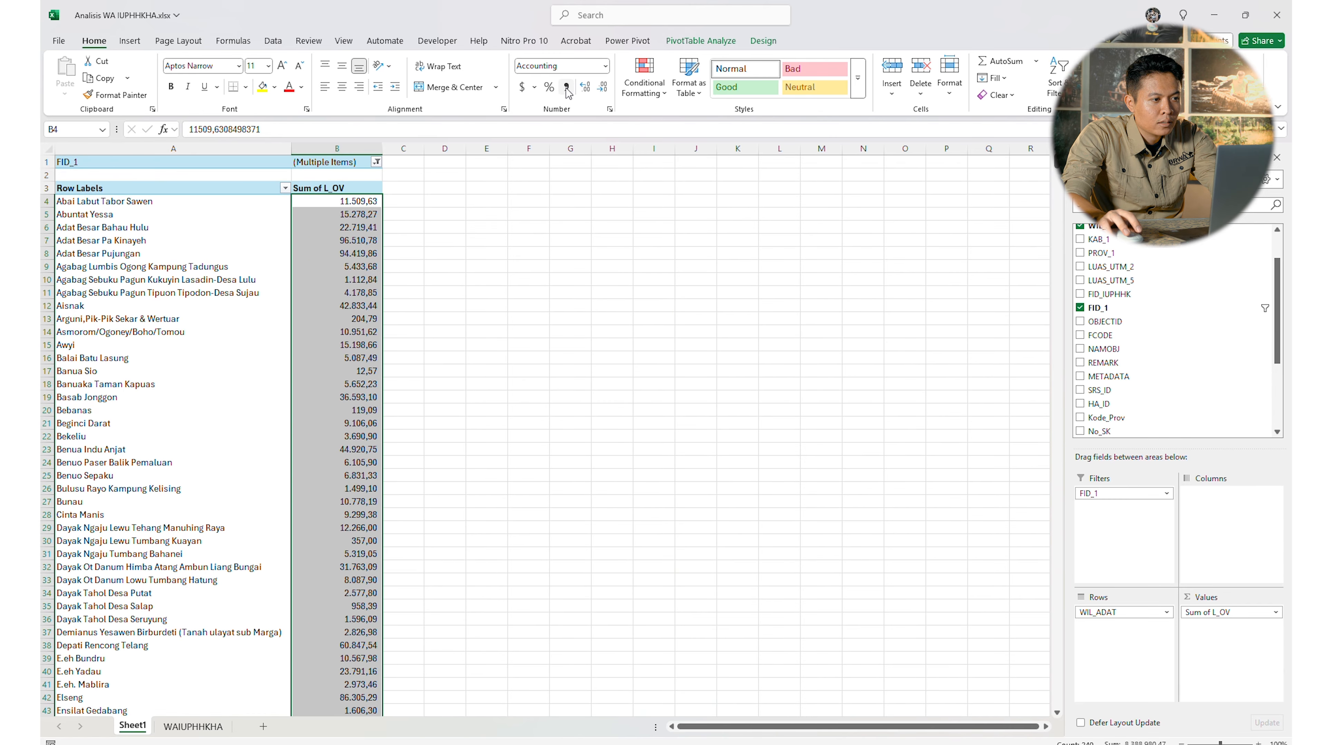
click(603, 90)
click(603, 90)
click(443, 277)
Check the PivotTable's grand total and count the territory names listed in its row labels
click(356, 212)
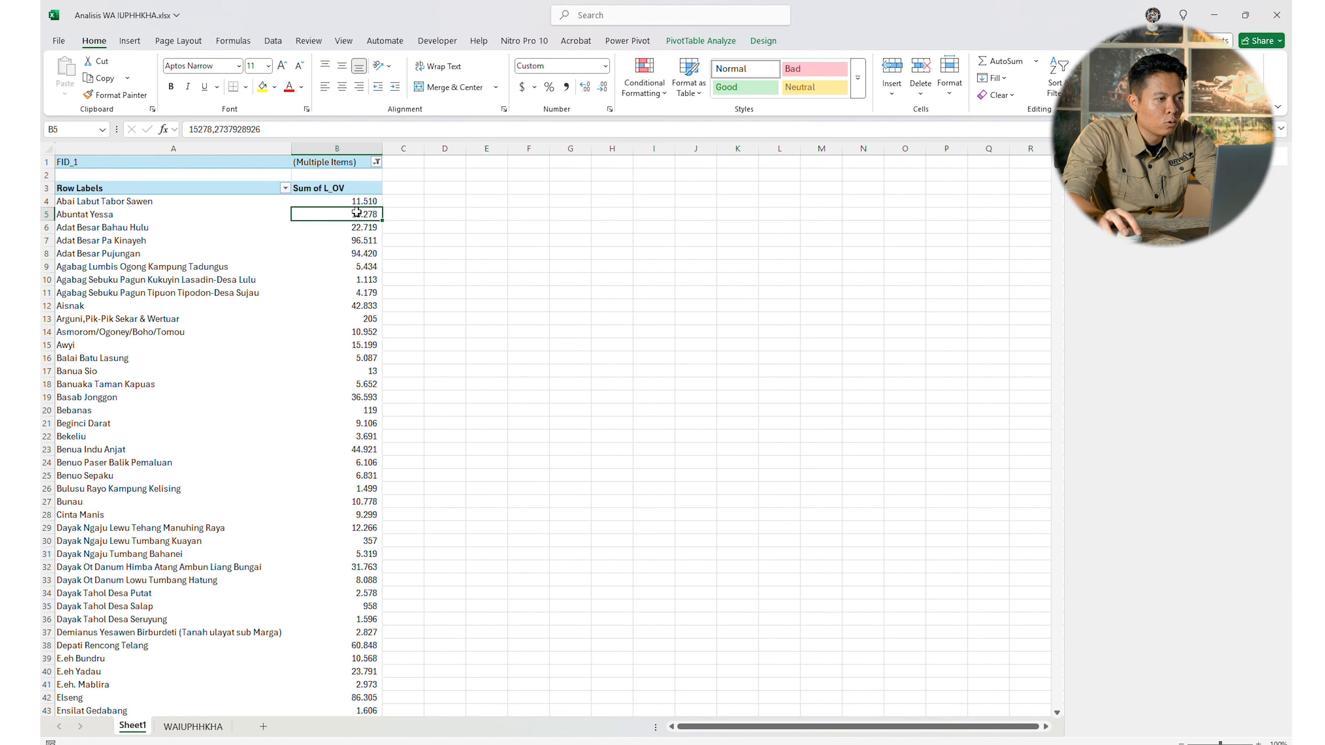
key(ctrl+Down)
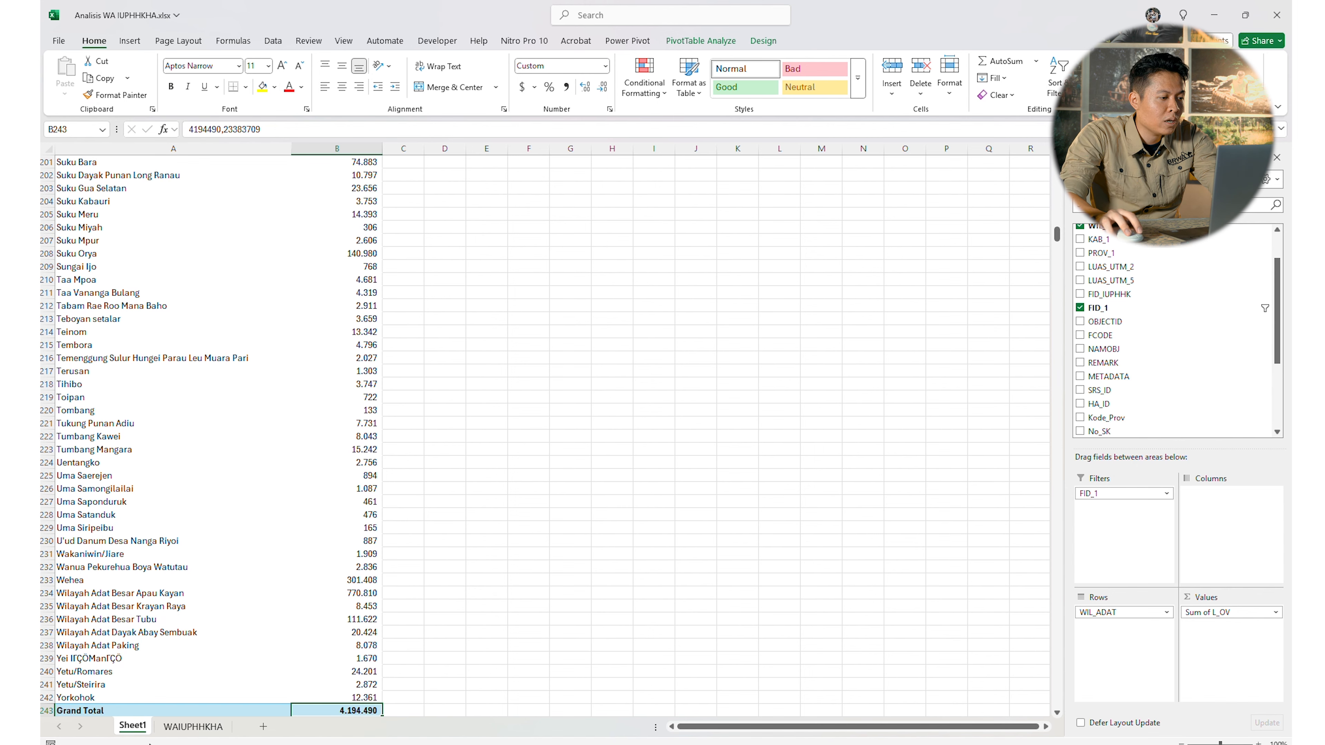
click(113, 700)
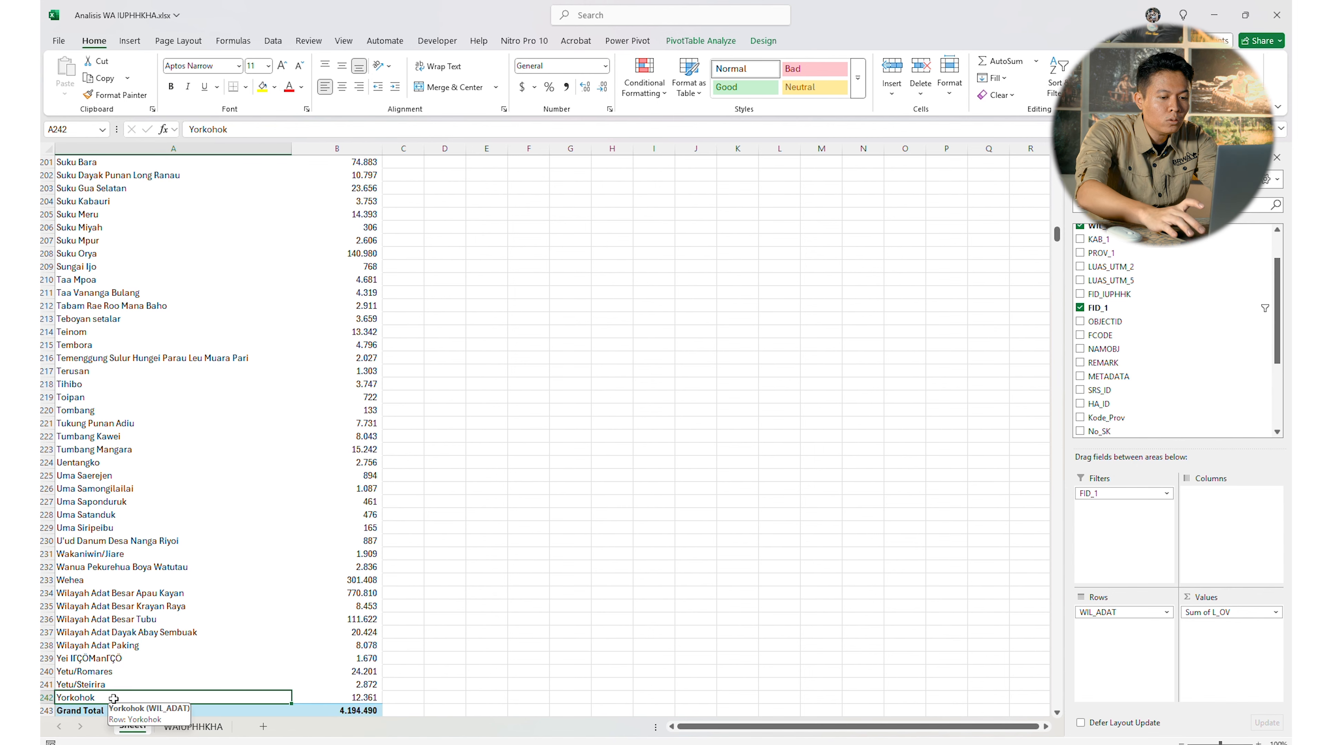
key(ctrl+shift+Up)
key(shift+Down)
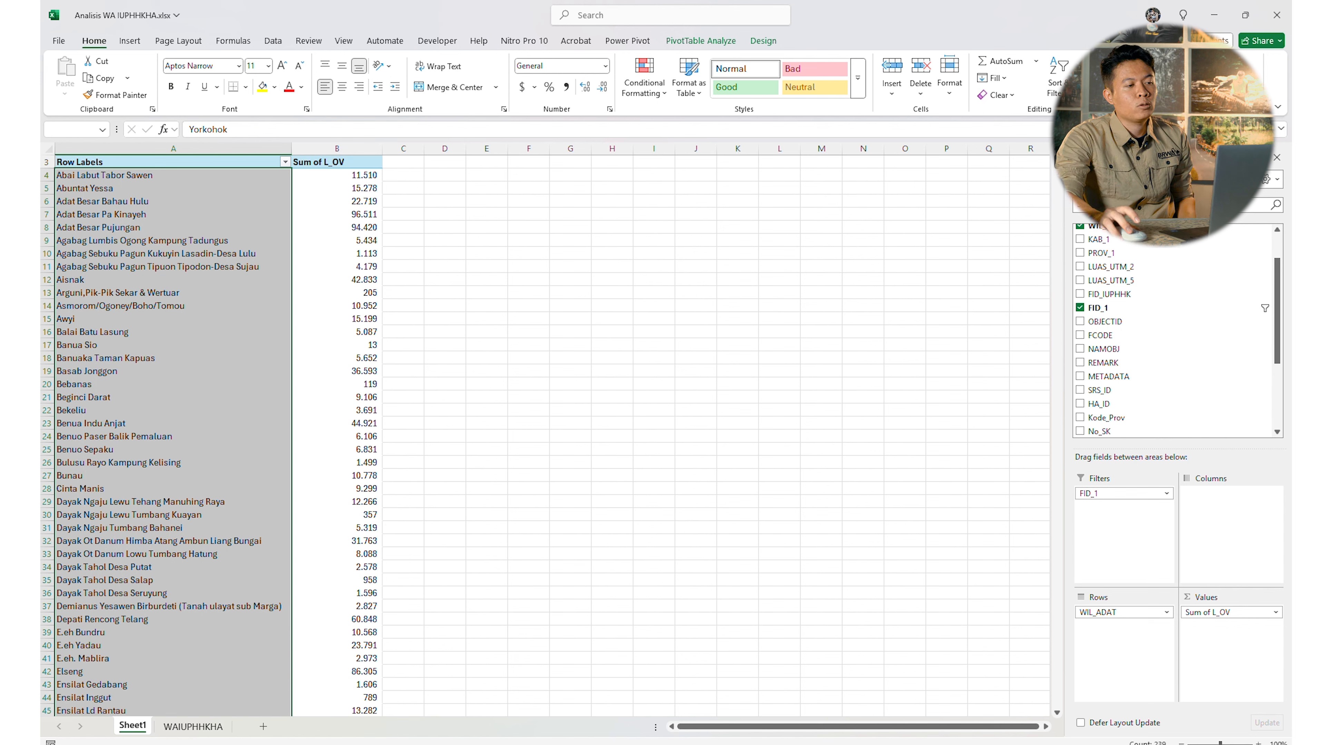
click(480, 371)
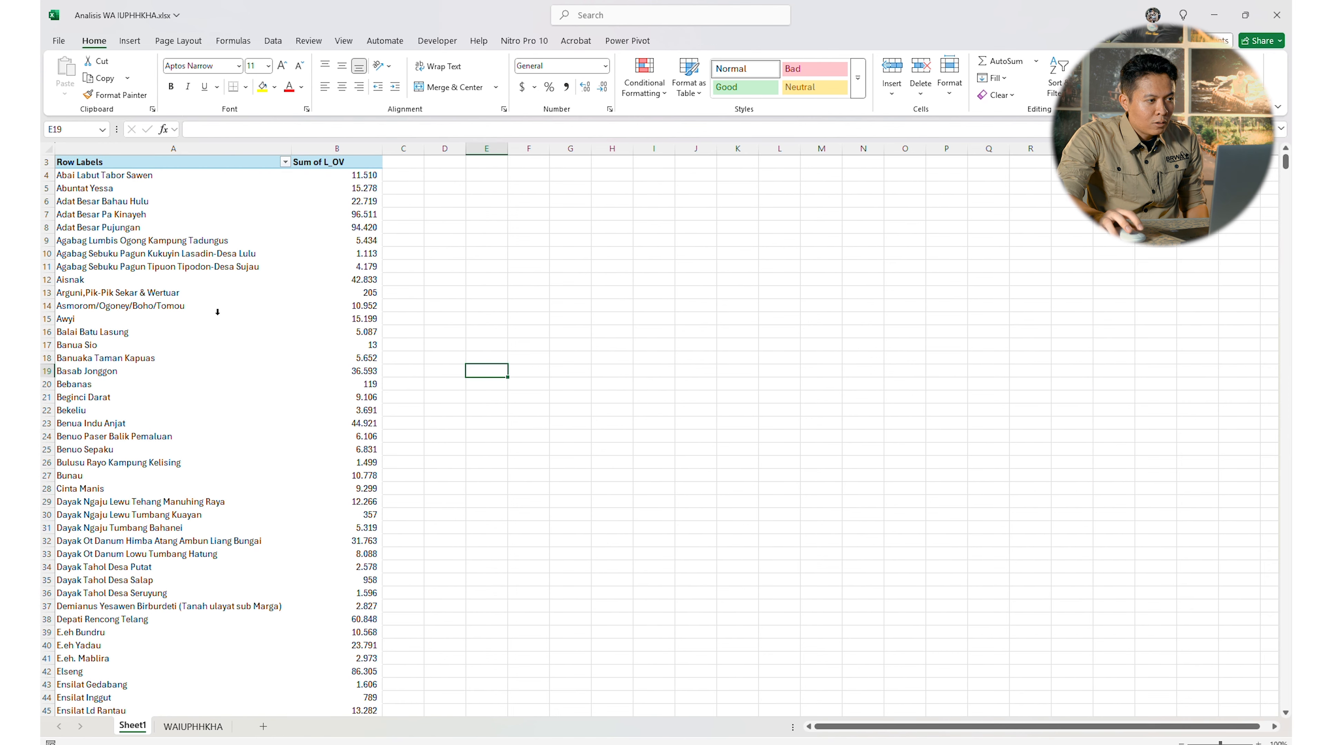
click(218, 311)
click(444, 339)
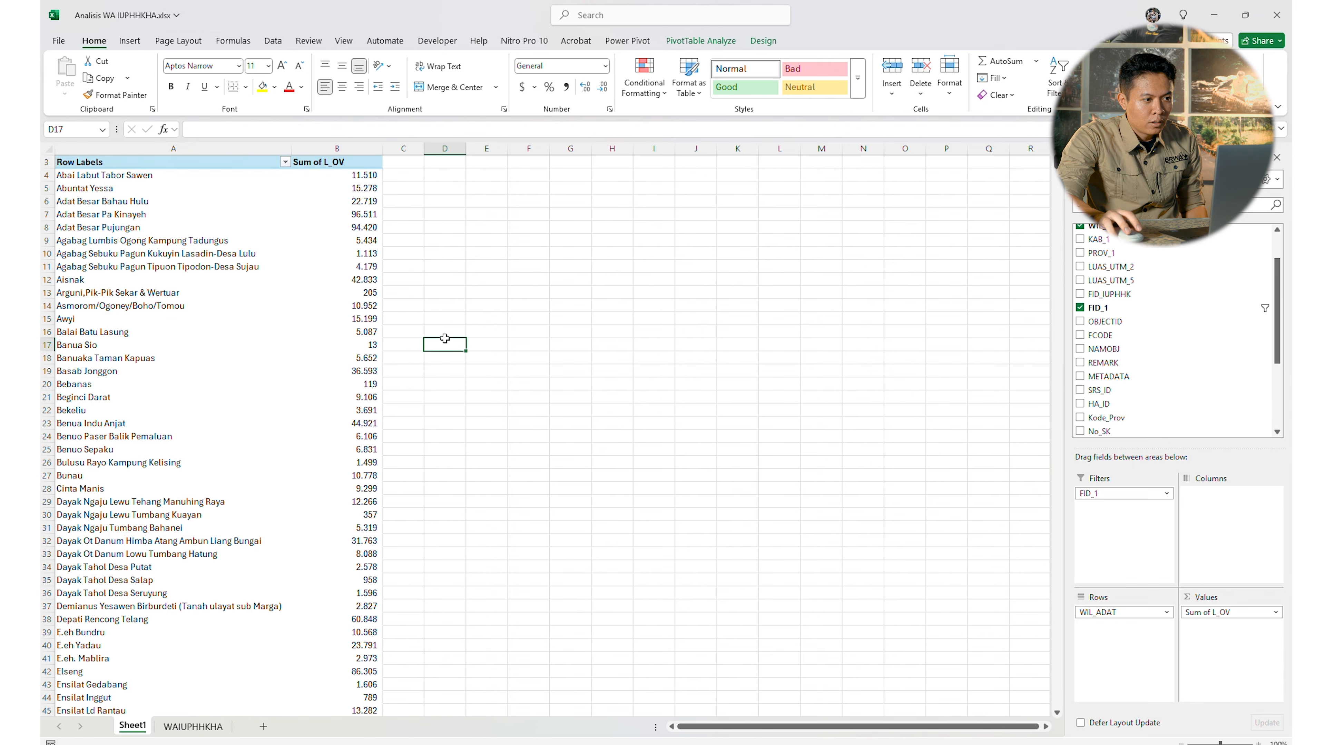
Add KAB_1 to the PivotTable rows above WIL_ADAT so that territories are grouped by regency
click(172, 227)
scroll(1137, 334, down, 1)
scroll(1135, 329, up, 2)
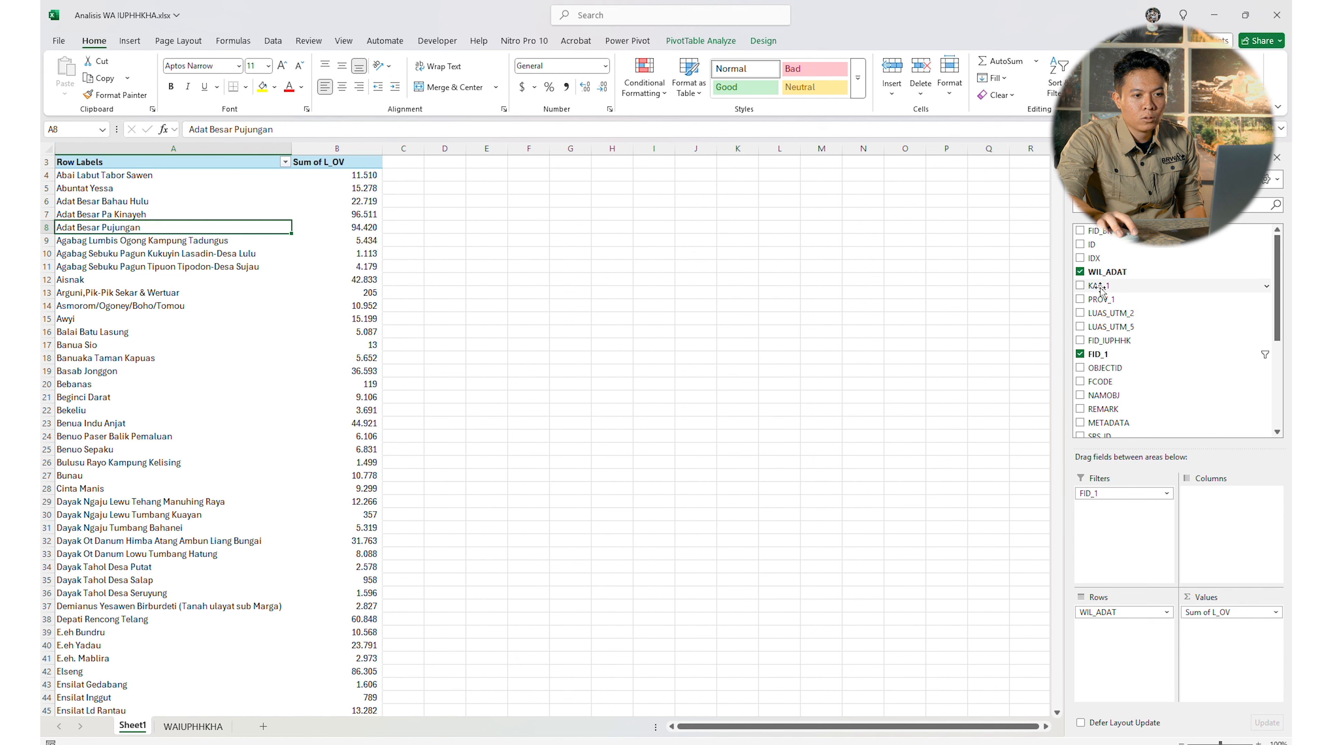
drag(1100, 287, 1126, 611)
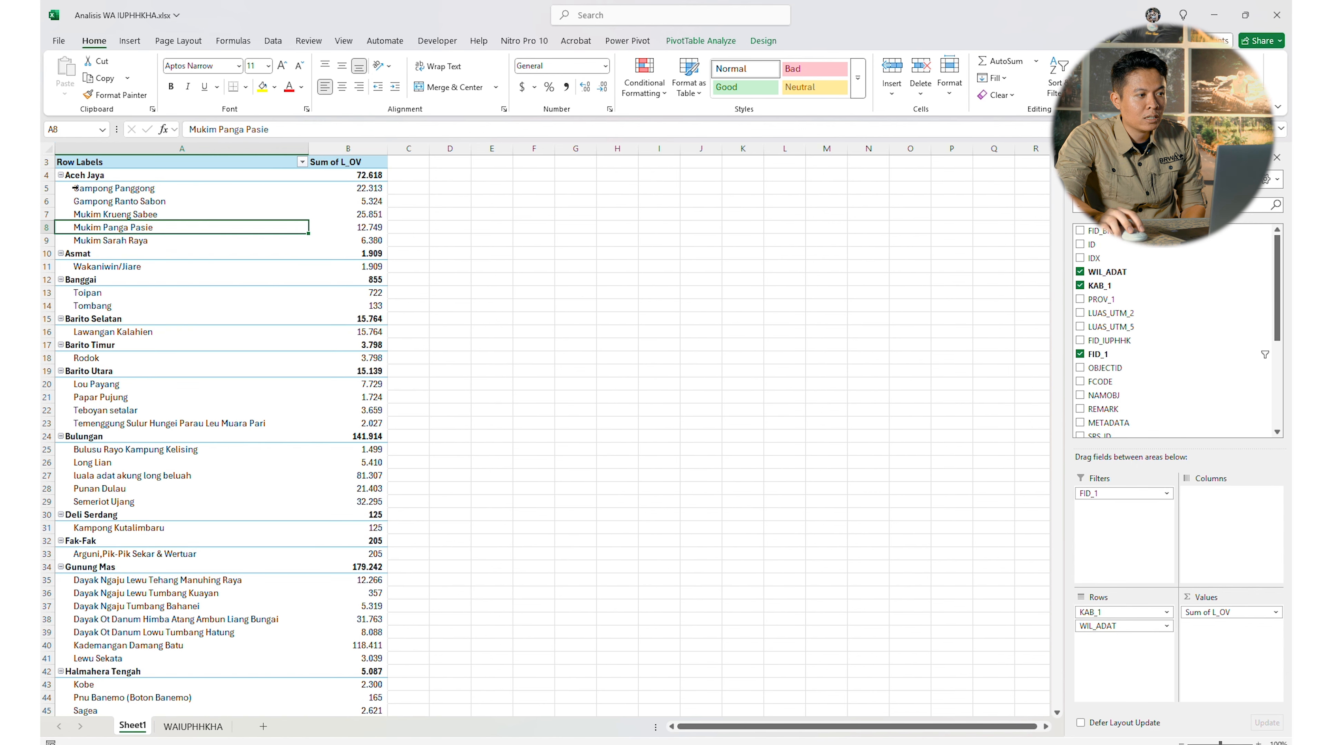
Review the territories grouped under each regency and save the workbook
click(107, 176)
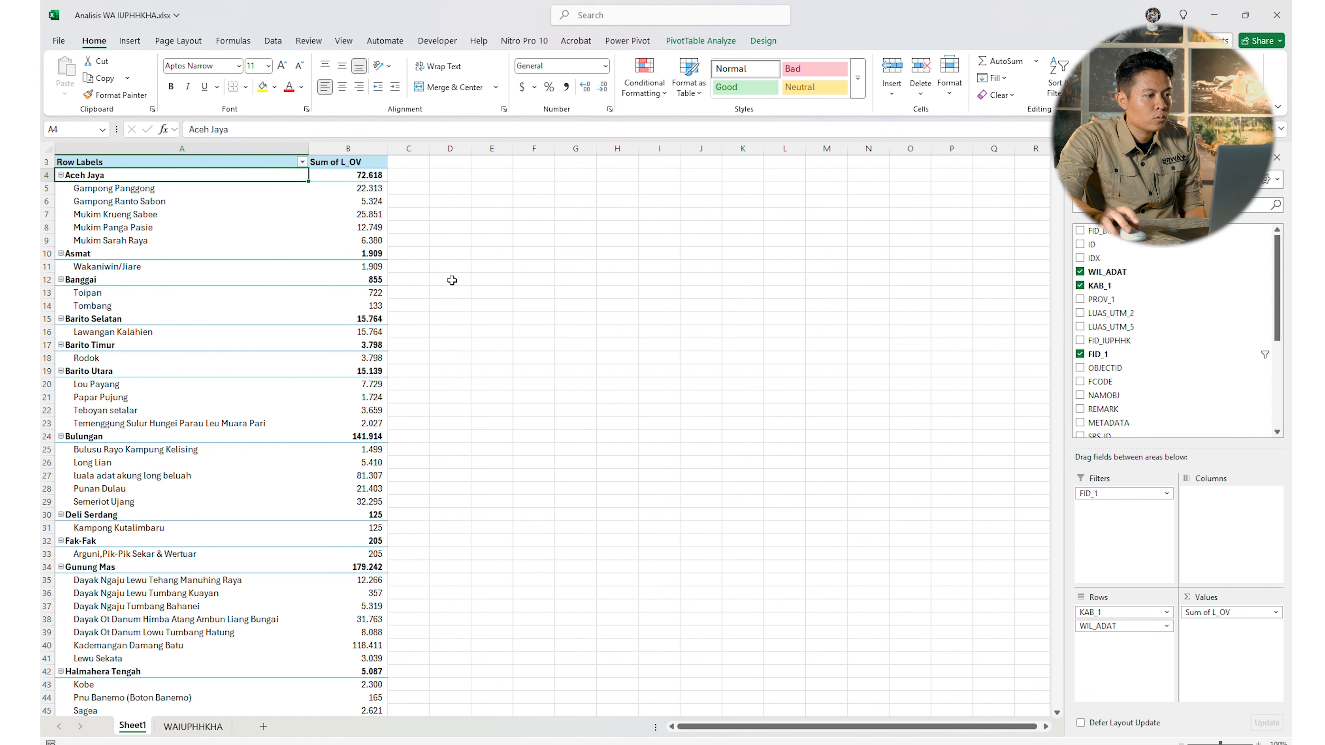
scroll(402, 334, down, 4)
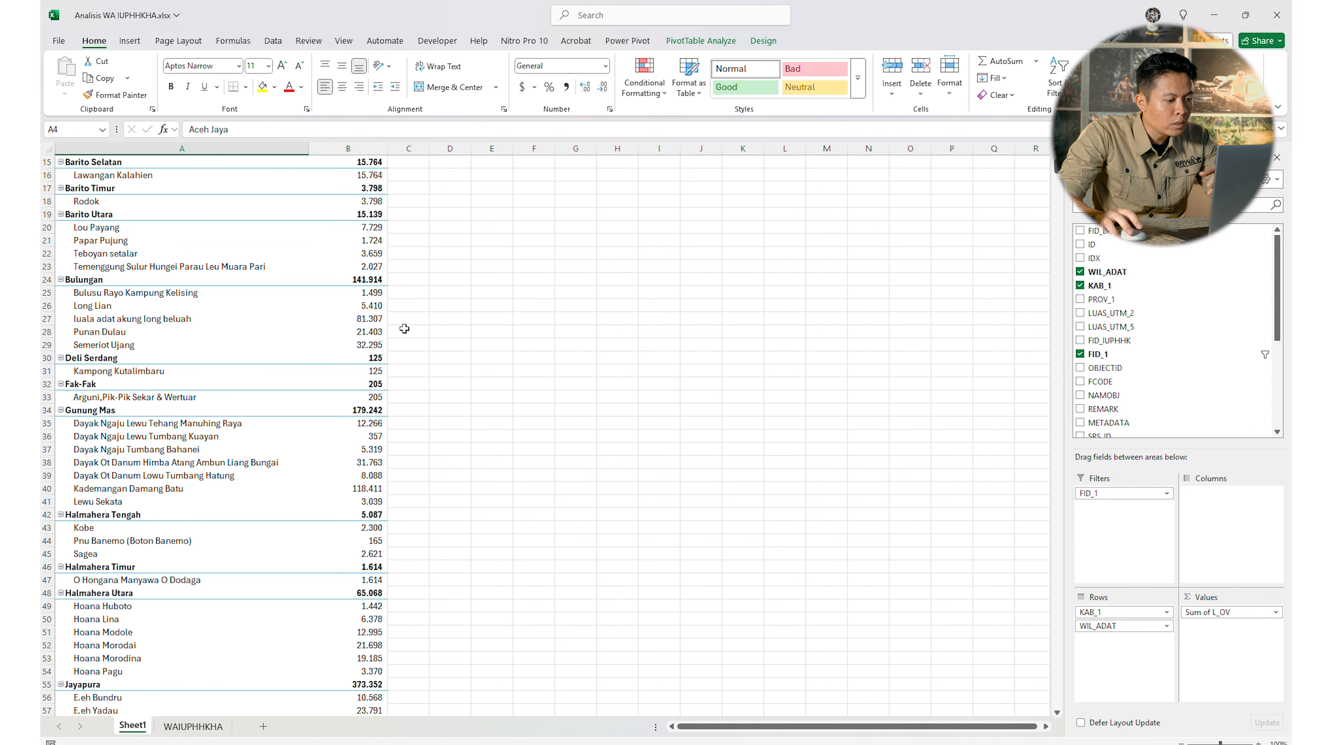
scroll(401, 333, up, 1)
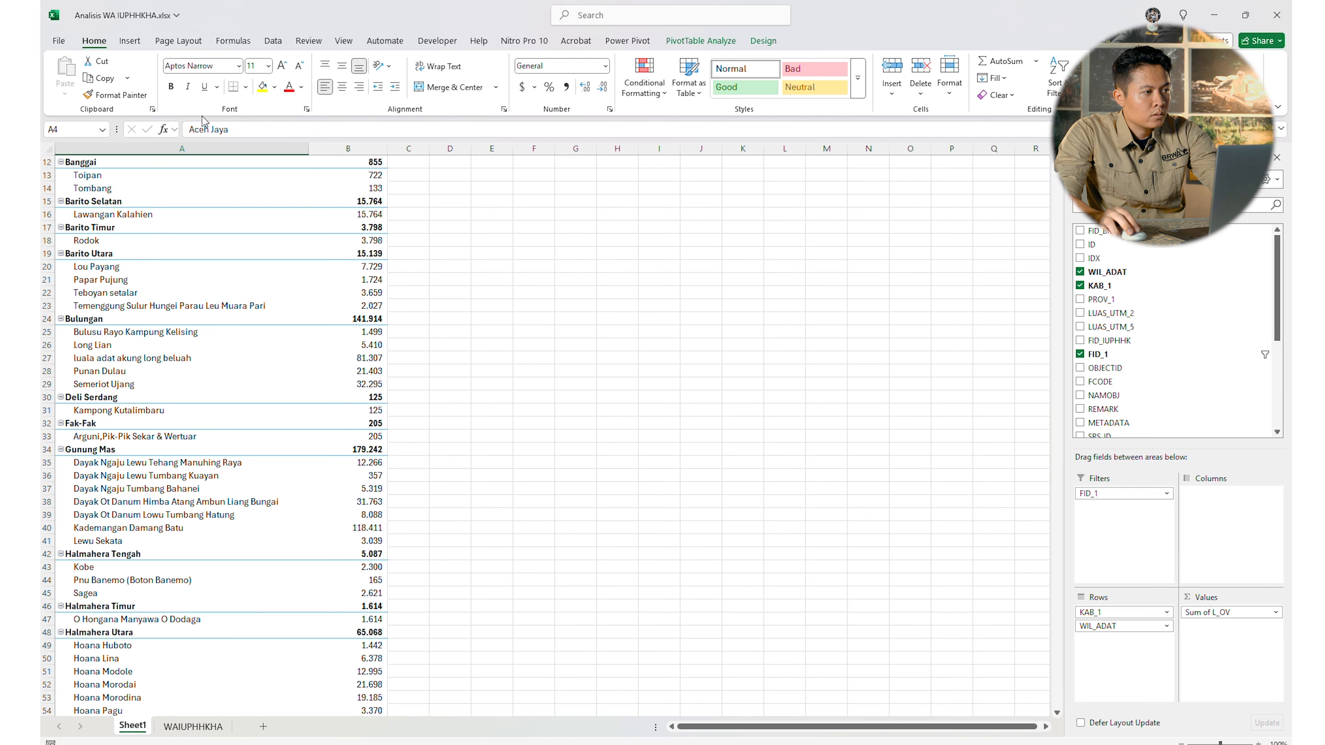
click(60, 40)
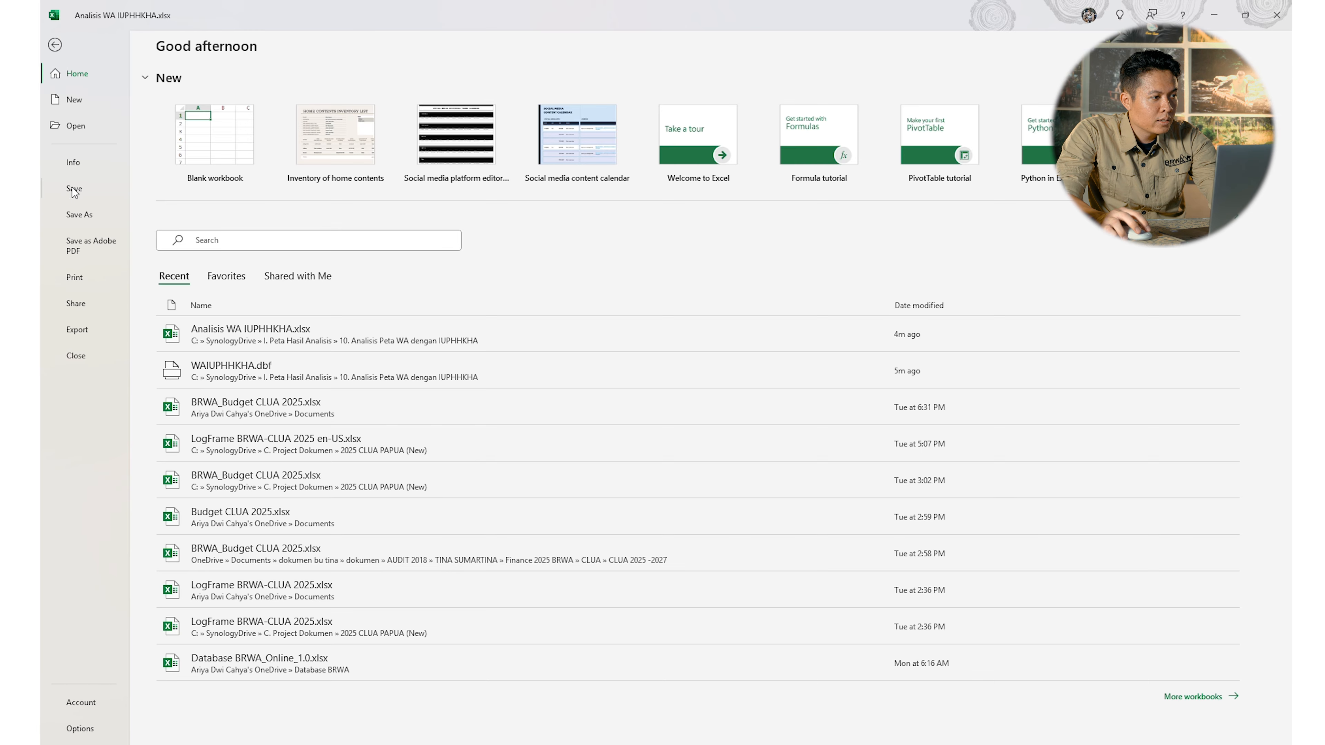
click(73, 188)
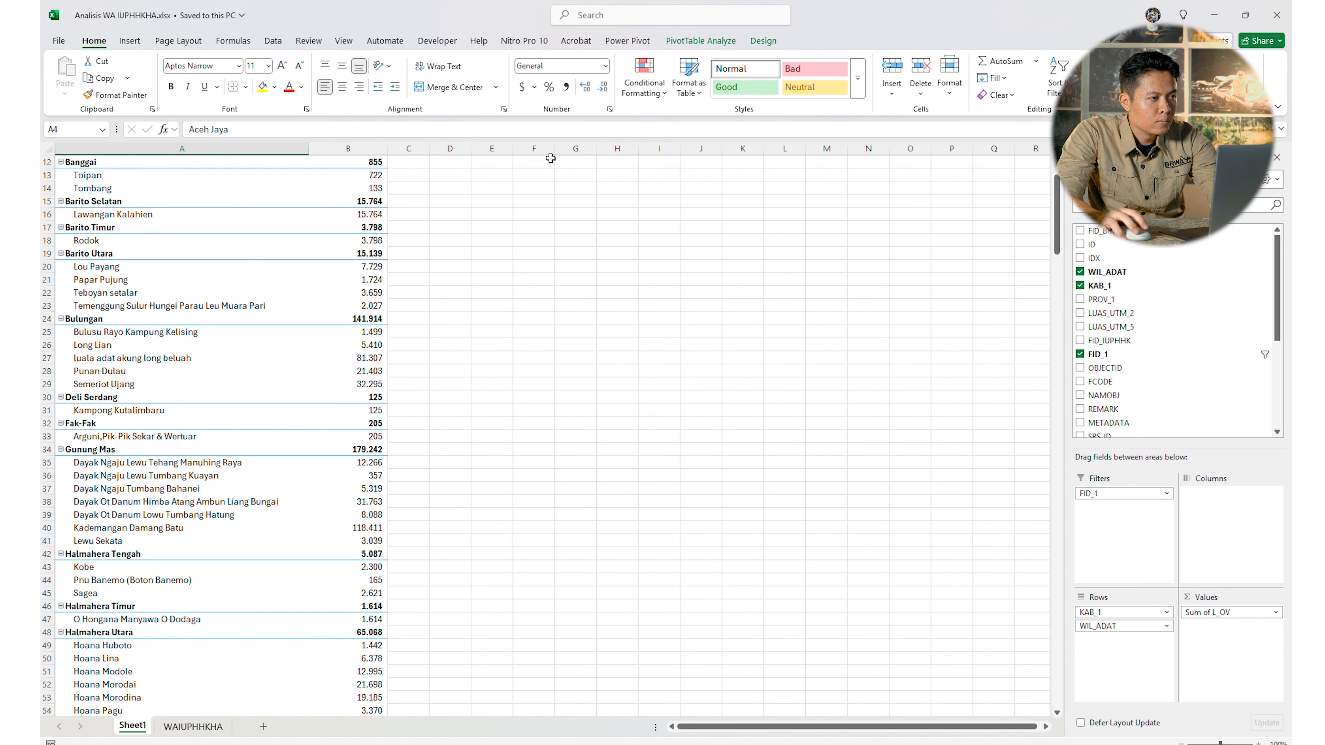
Switch to ArcMap, open the recent map "Analisis WA dan IUPHHK HA" and remove its IUPHHK_HA and BRWA1516_Maret2025 layers
click(1213, 15)
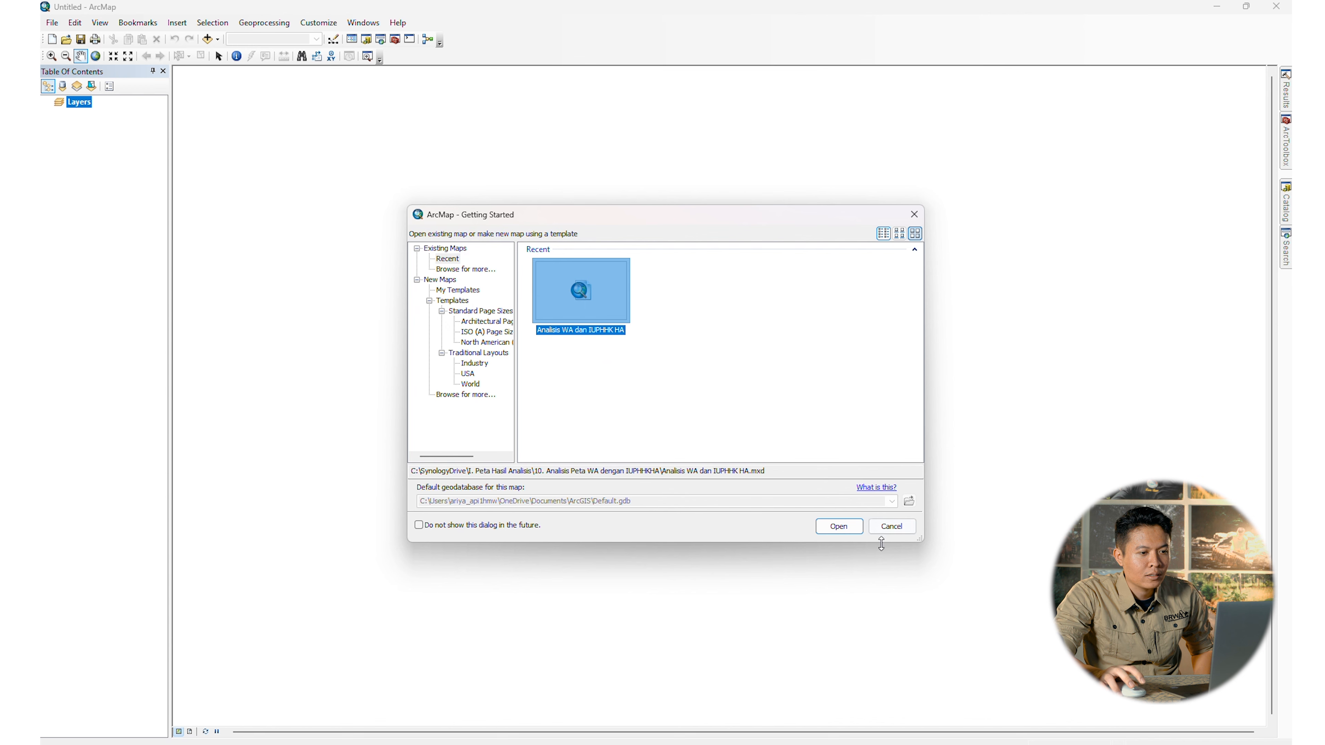
click(839, 526)
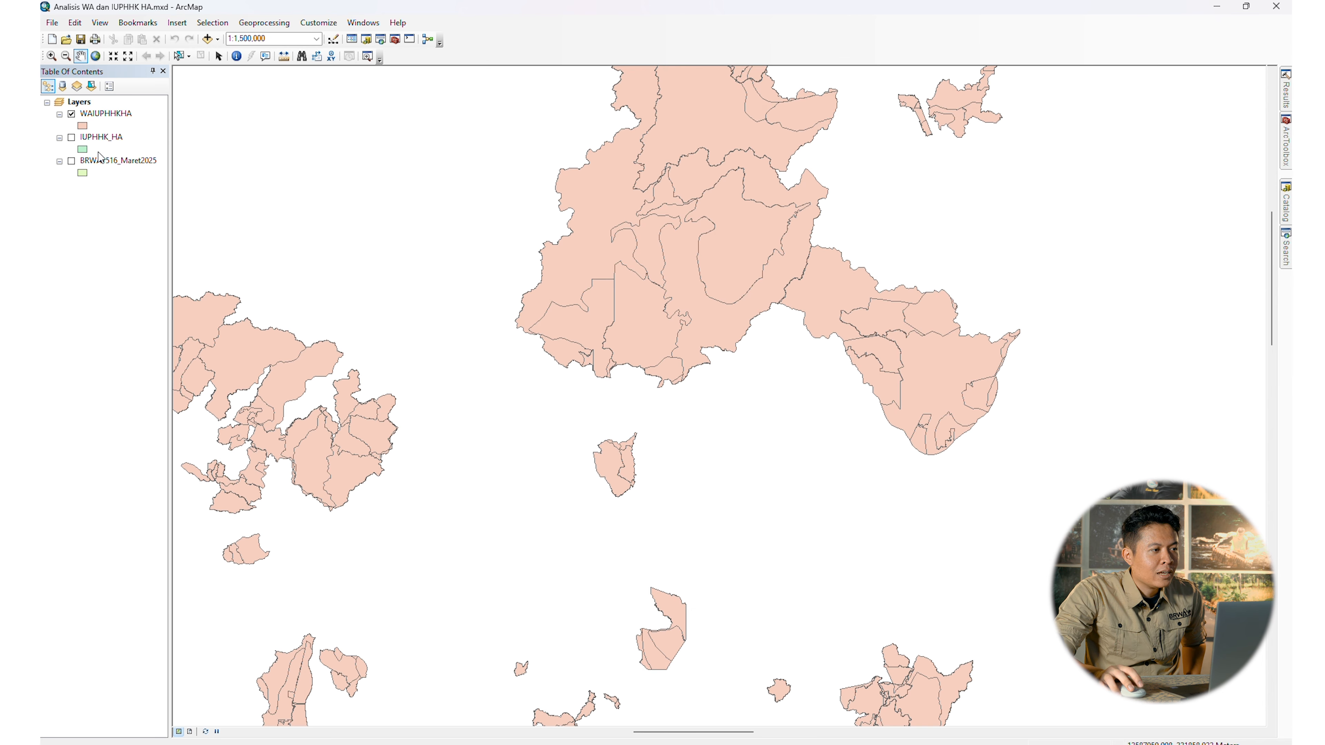
right_click(107, 137)
click(116, 159)
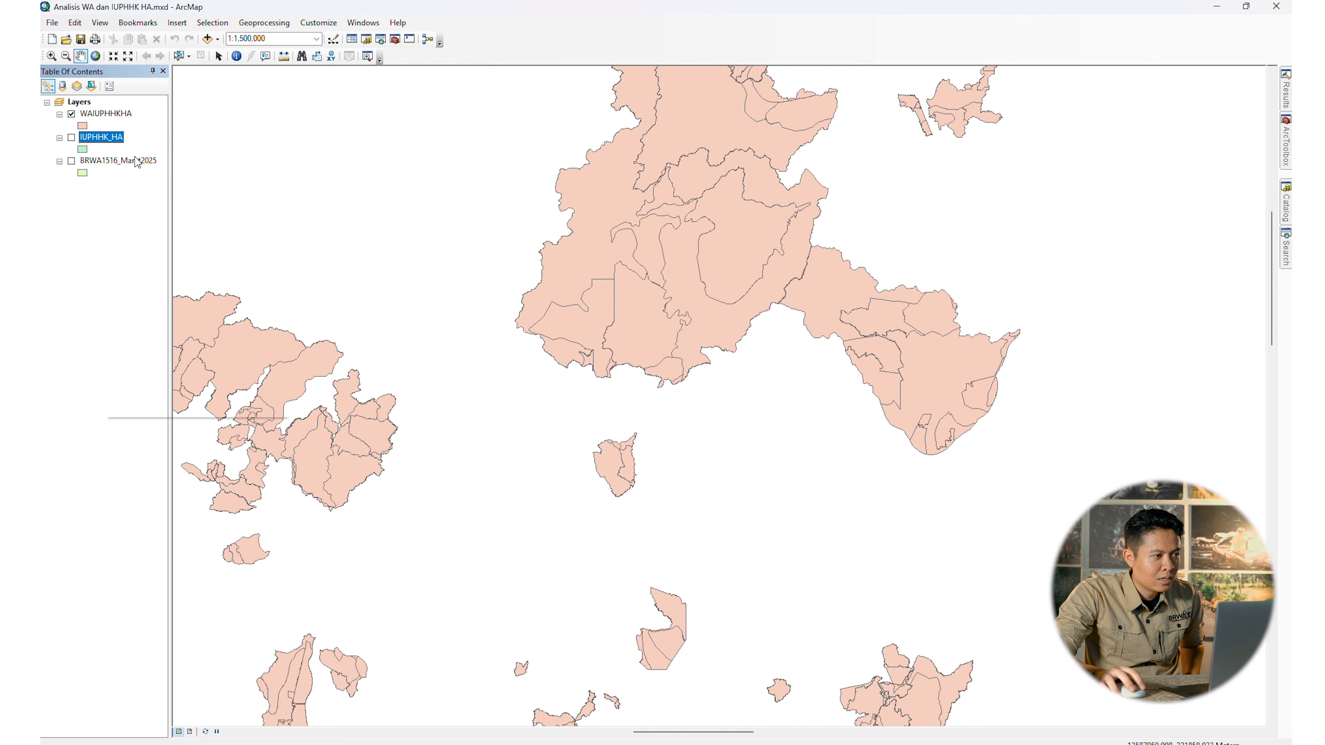
right_click(110, 139)
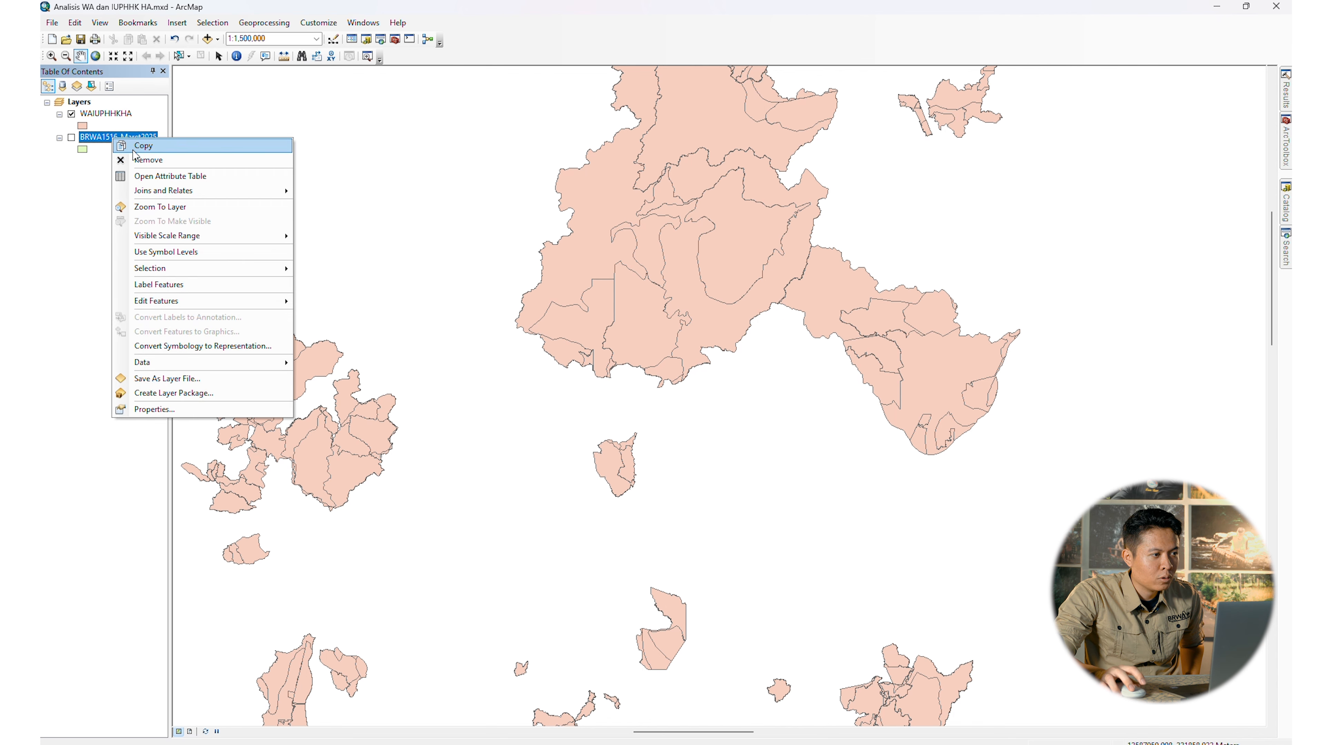
click(142, 162)
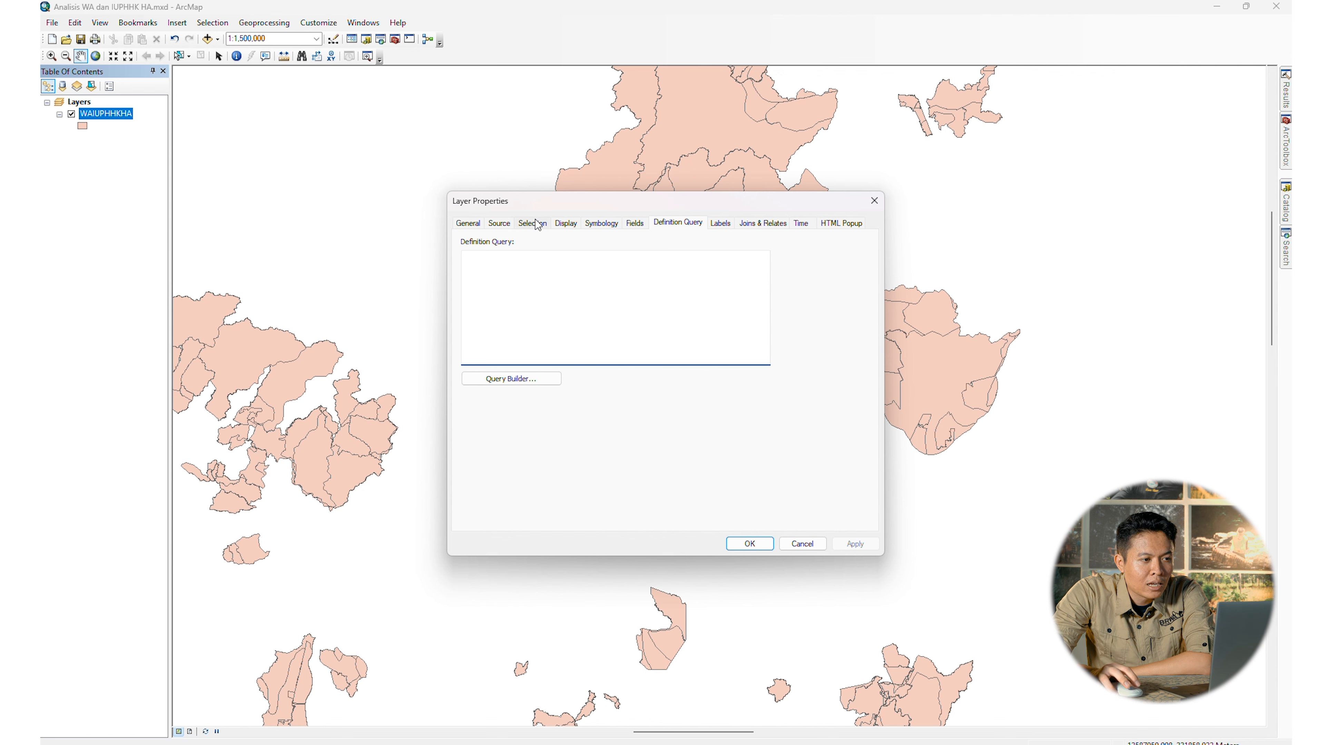
Apply the definition query "FID_1" <> 0 to the WAIUPHHKHA layer and inspect the filtered polygons on the map
click(498, 379)
scroll(624, 296, down, 5)
scroll(625, 296, up, 4)
scroll(612, 295, down, 1)
double_click(568, 279)
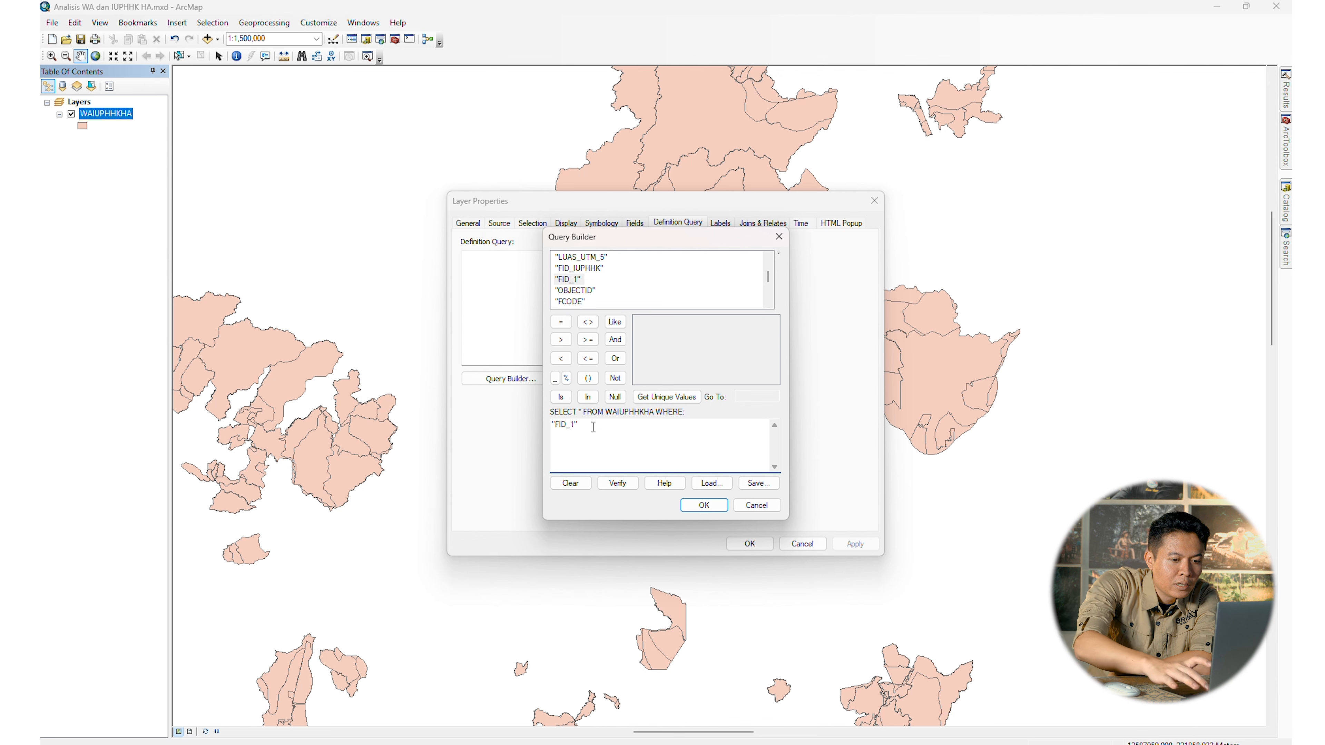
click(589, 322)
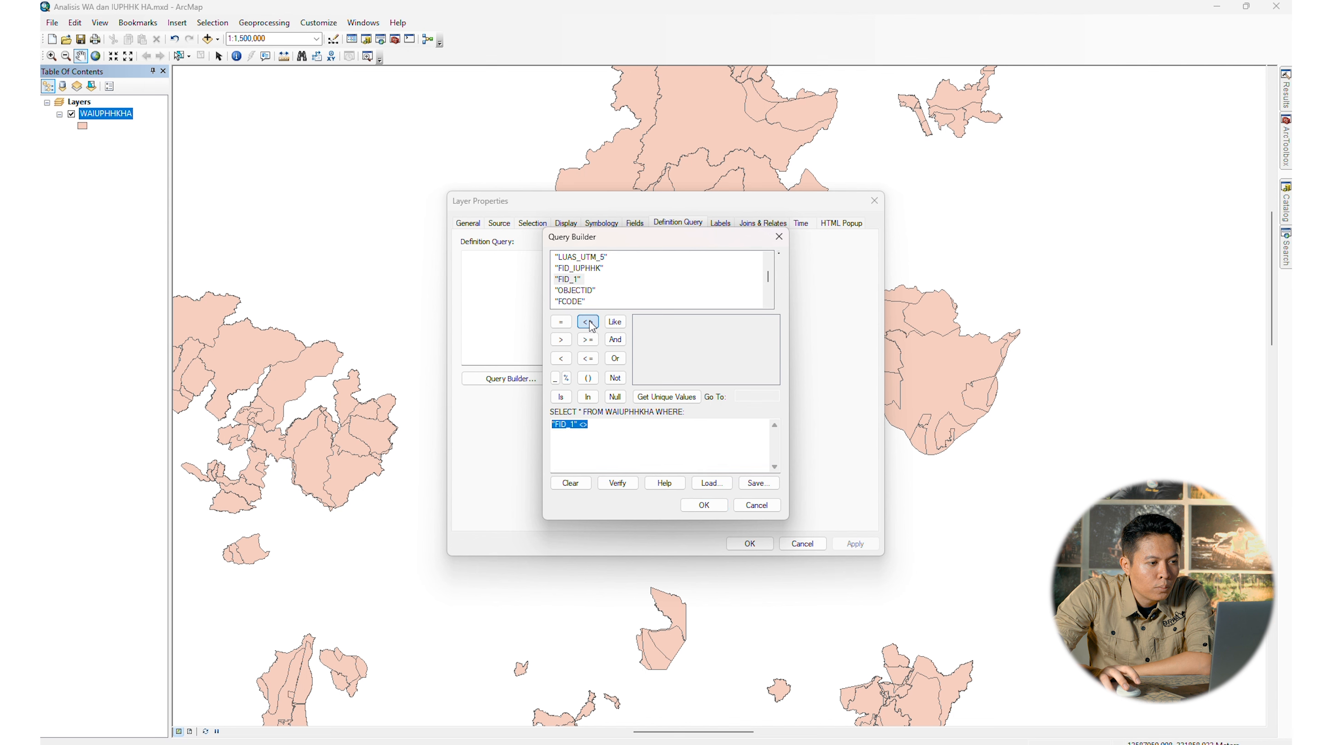
click(659, 395)
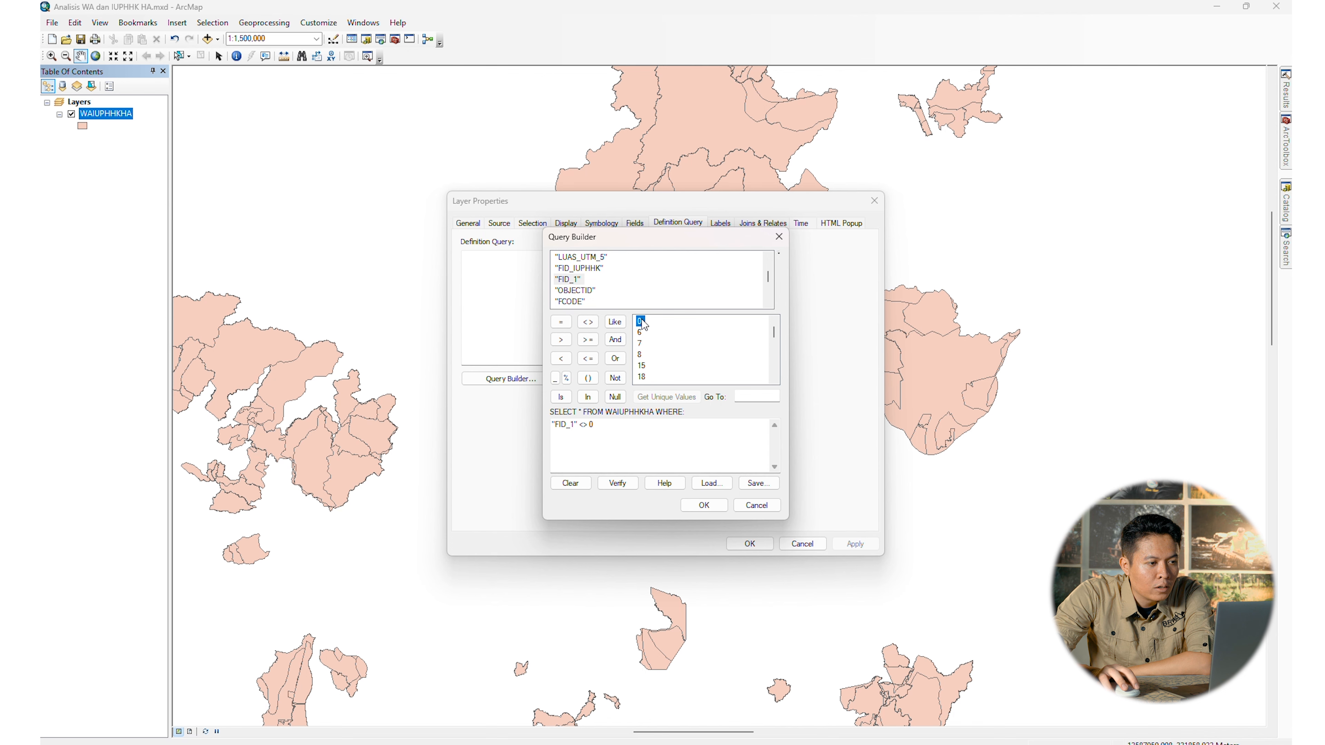
click(712, 512)
click(749, 542)
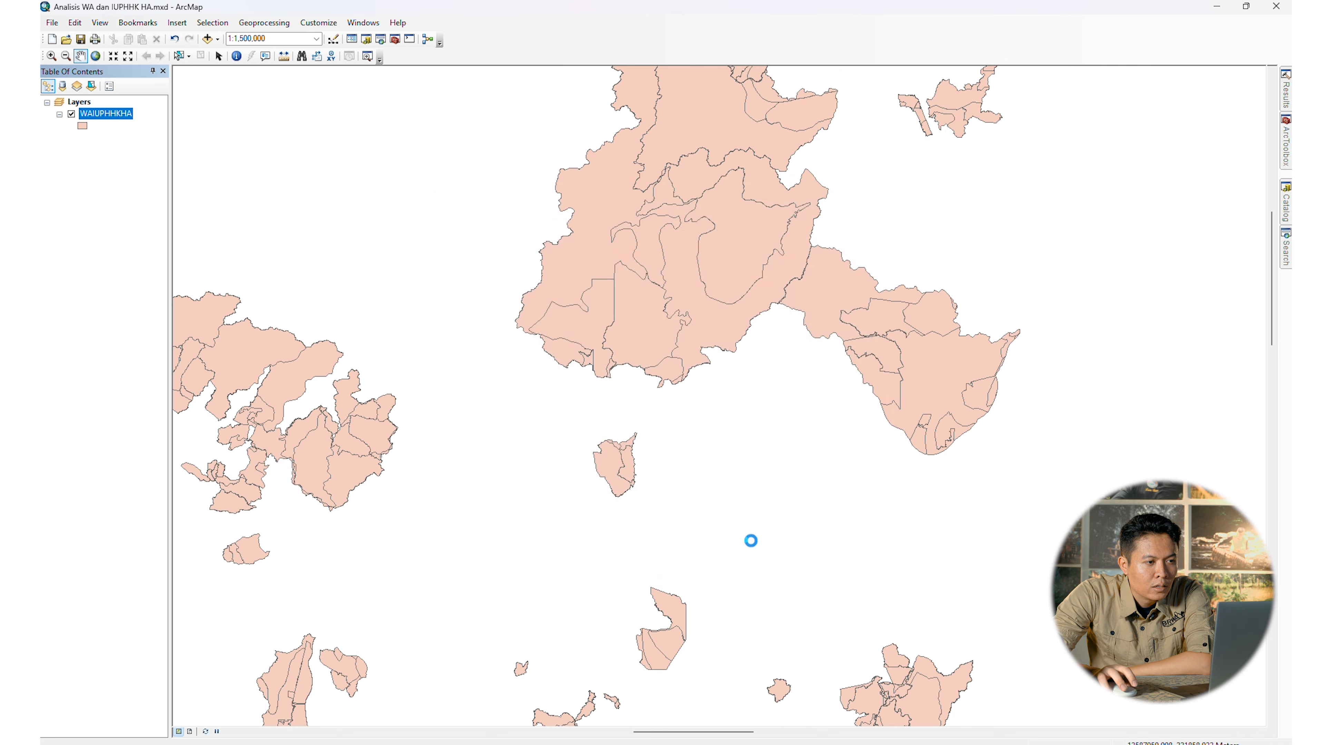
scroll(704, 303, up, 3)
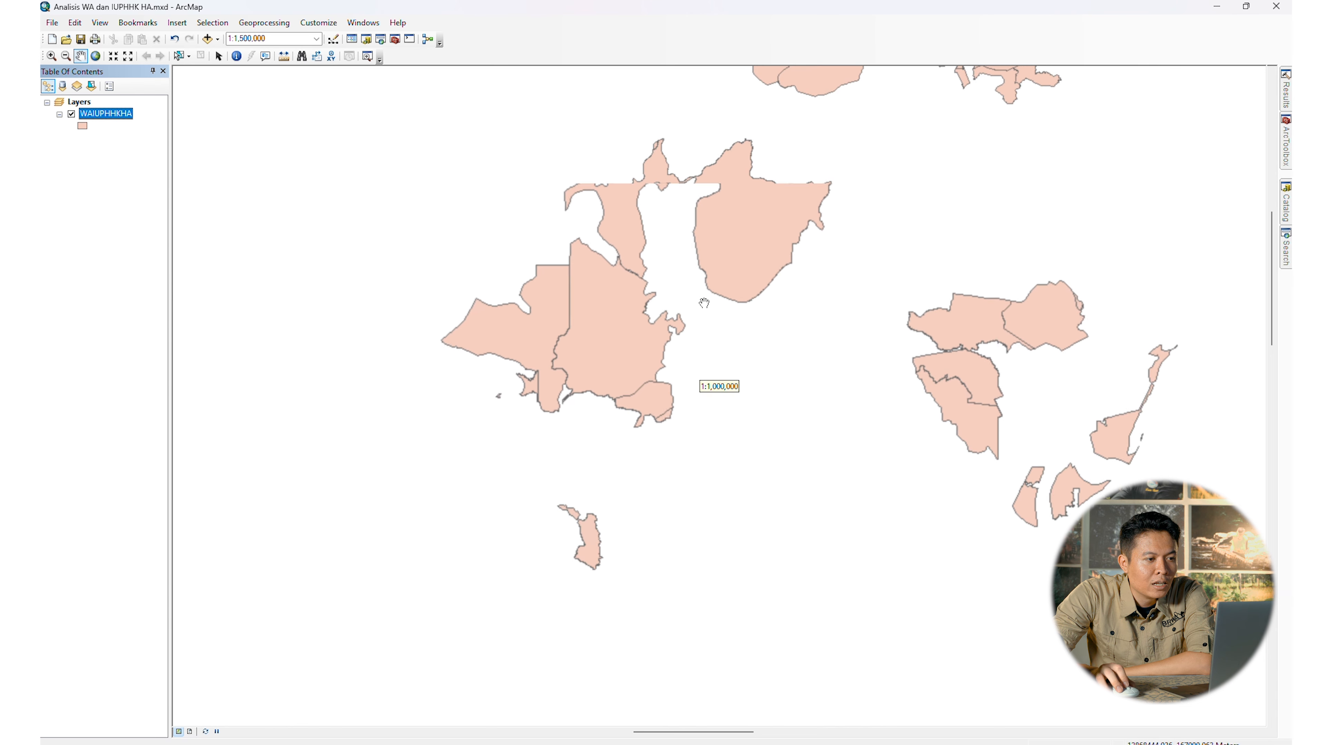
scroll(704, 303, down, 8)
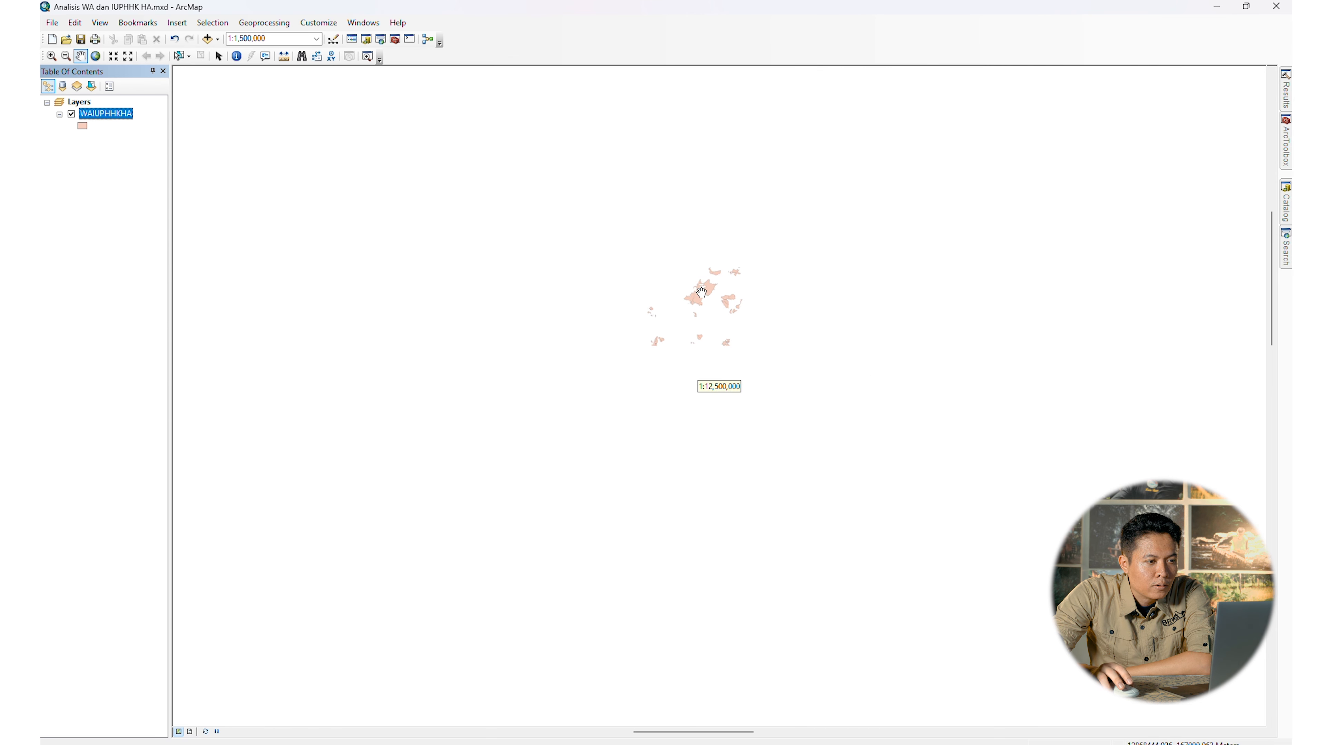
Change the WAIUPHHKHA layer's fill symbol to the Coral style
drag(772, 325, 718, 305)
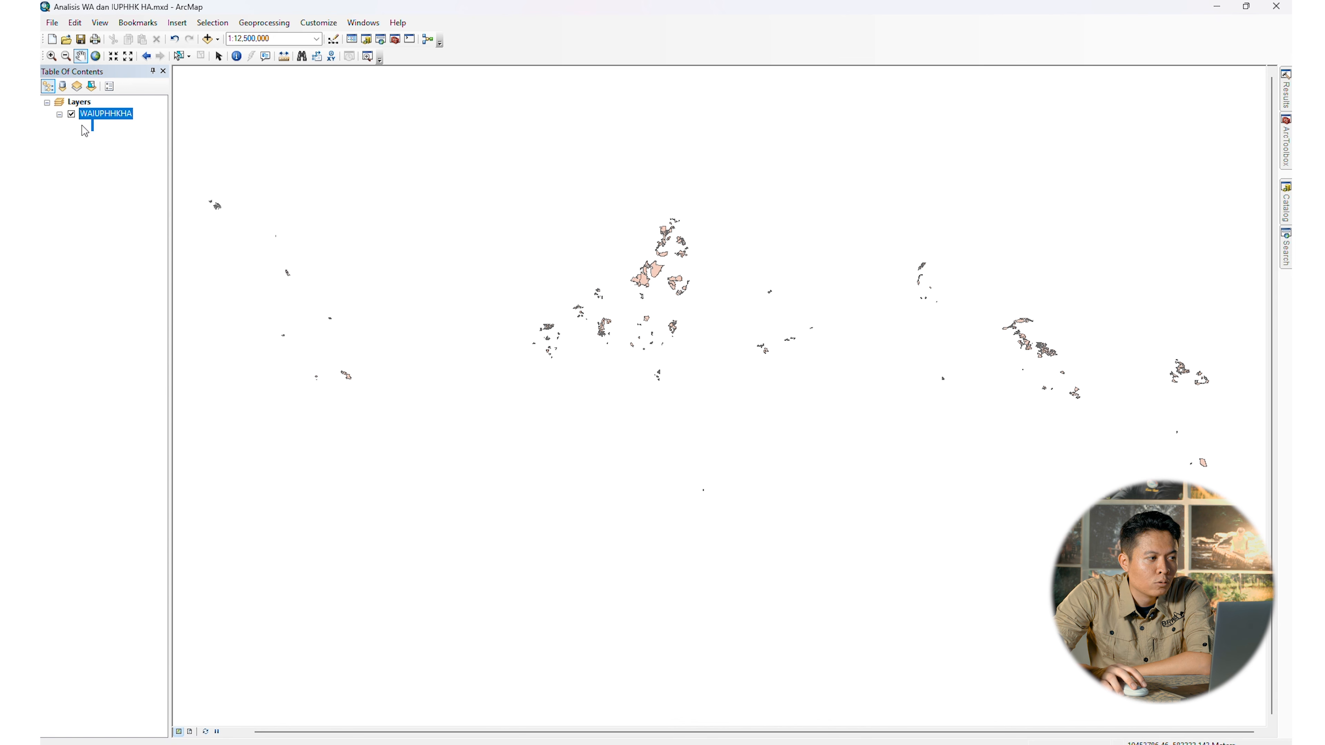
click(83, 127)
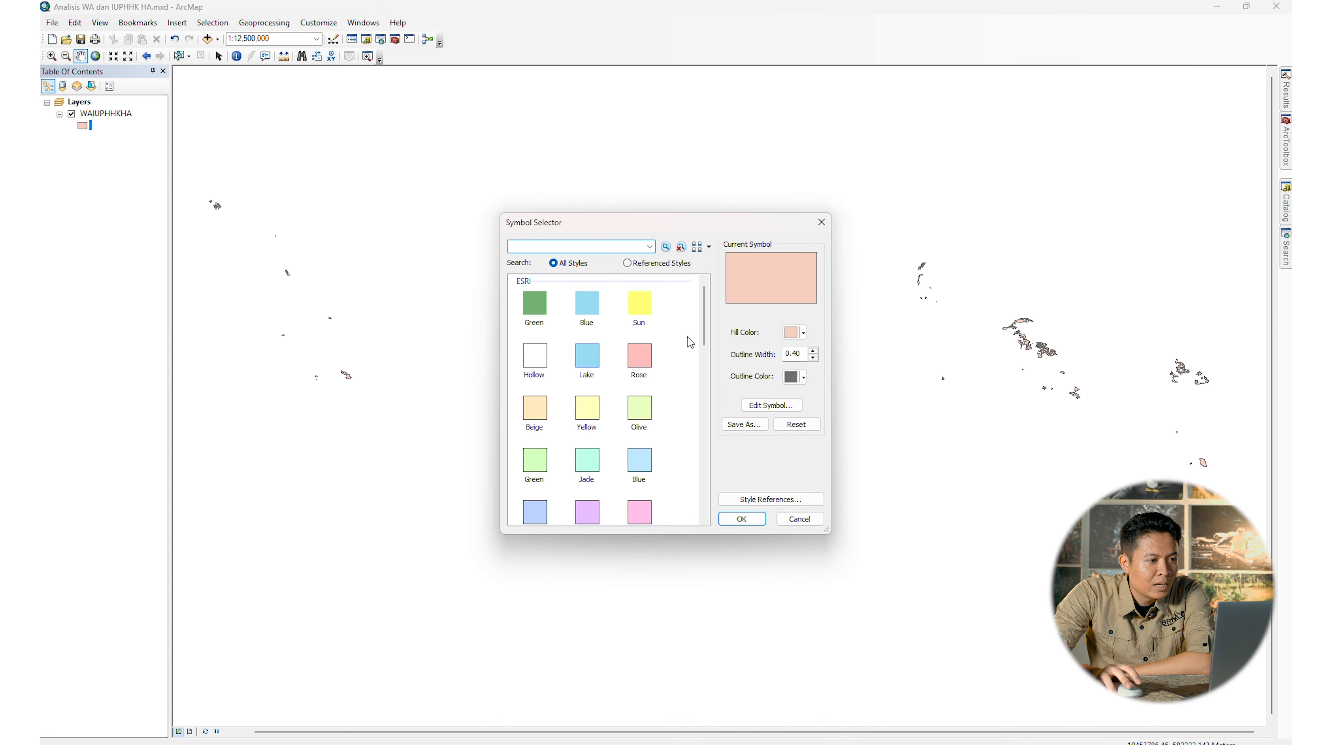
scroll(686, 350, down, 8)
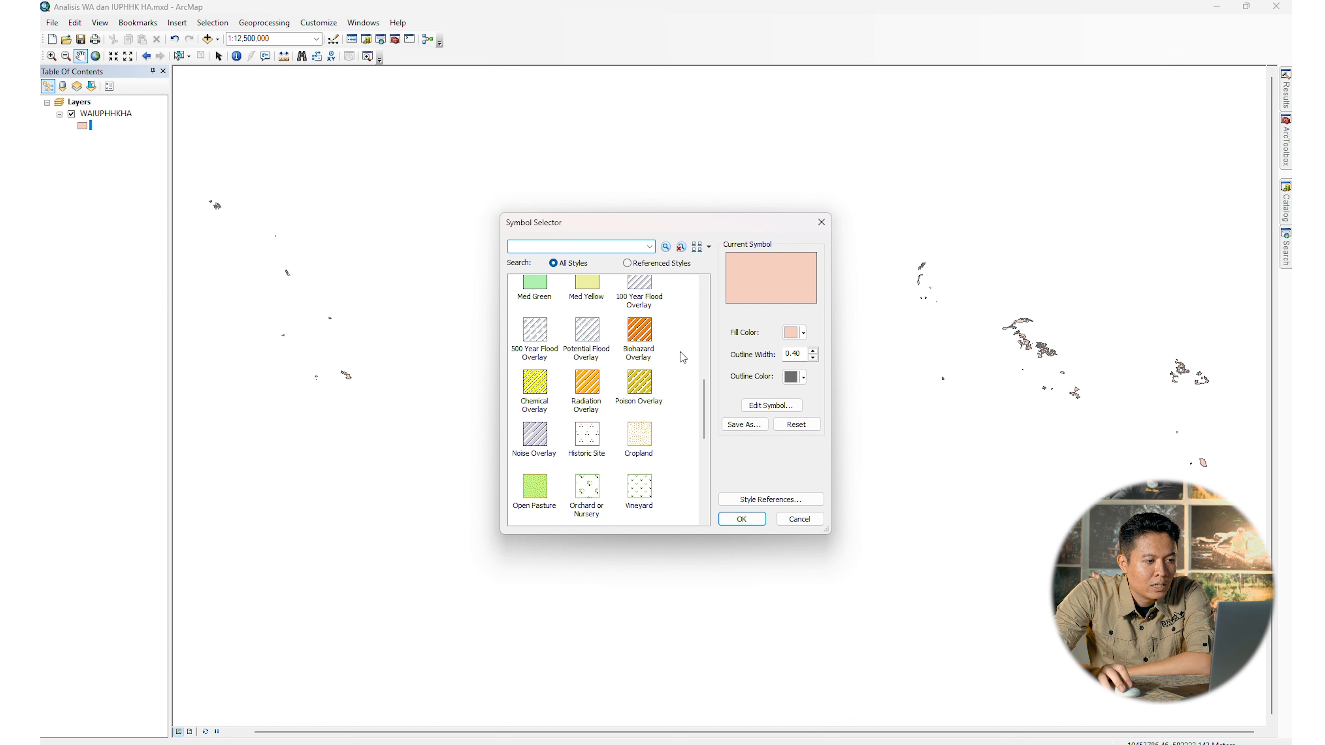
scroll(683, 359, up, 5)
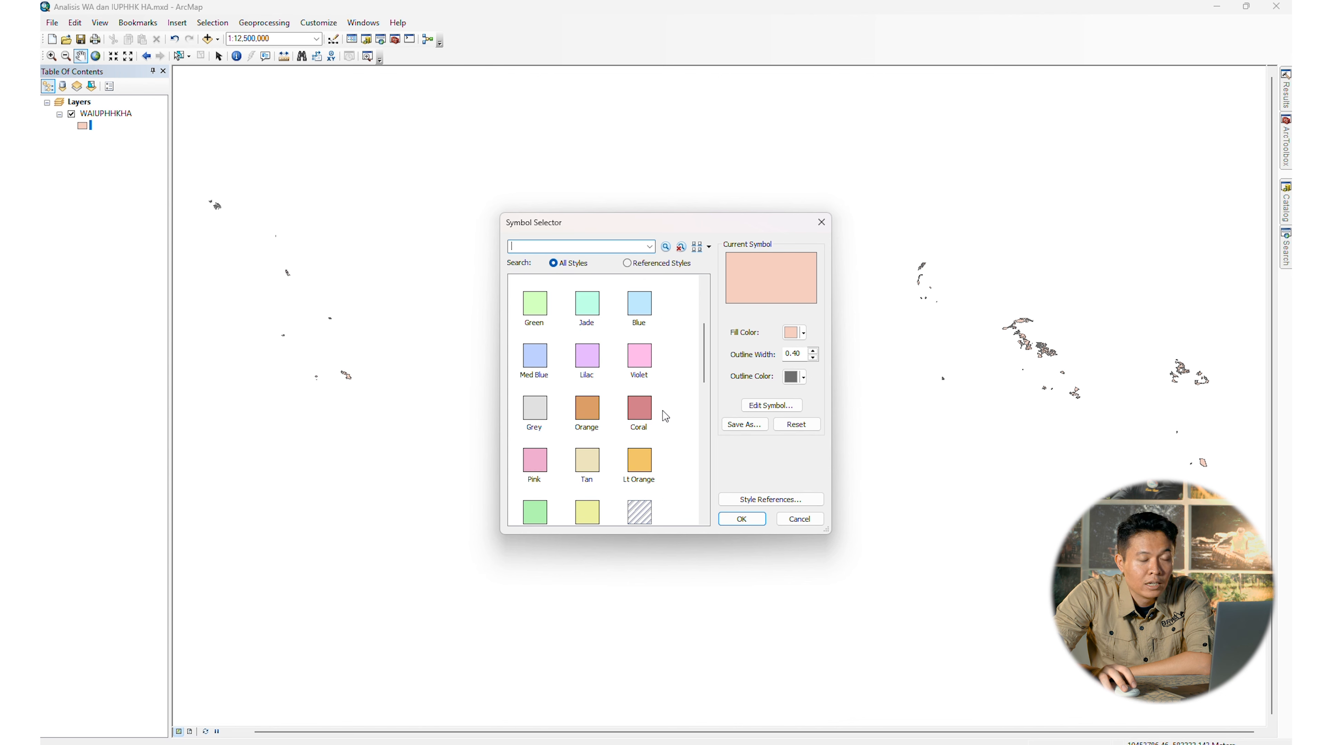
double_click(640, 411)
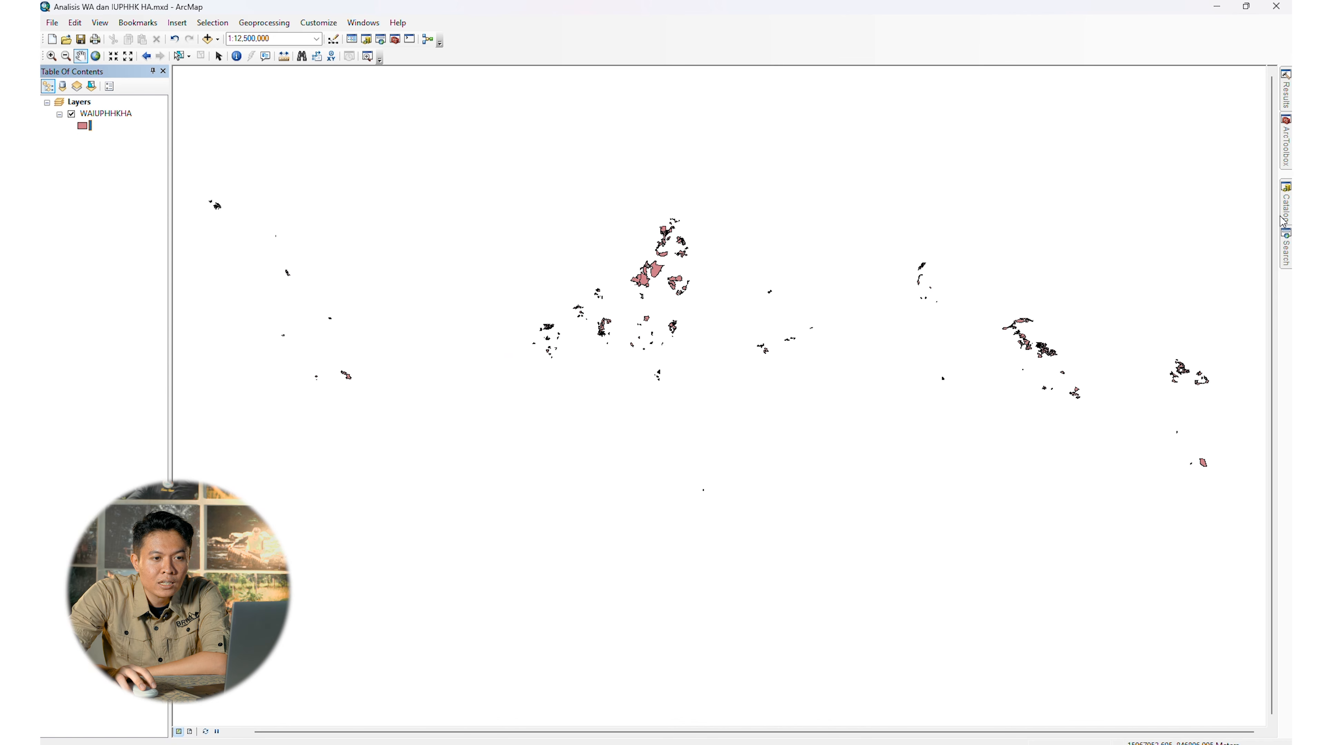
Add BRWA1516_Maret2025.shp from H. Peta Tematik > 30. Wilayah Adat > Maret 2025 below WAIUPHHKHA and inspect the overlapping polygons
click(1285, 205)
double_click(1079, 140)
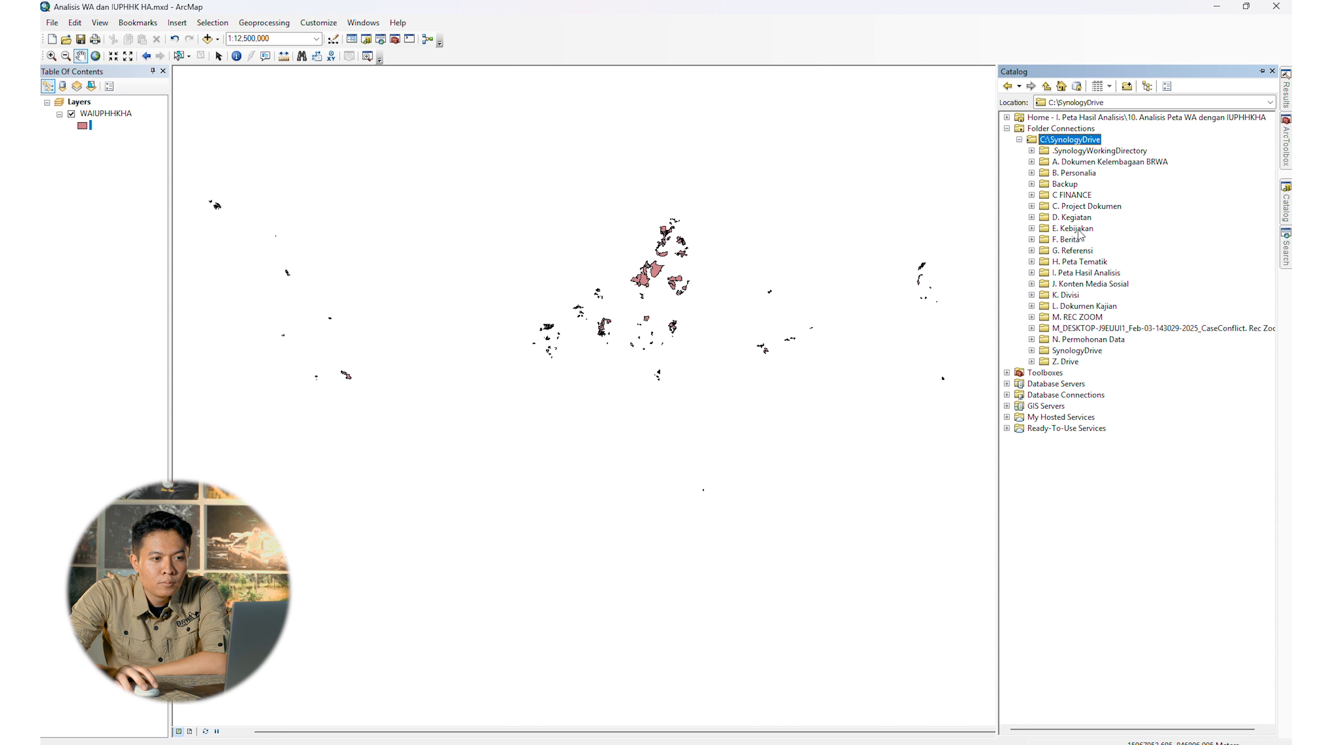
double_click(1085, 262)
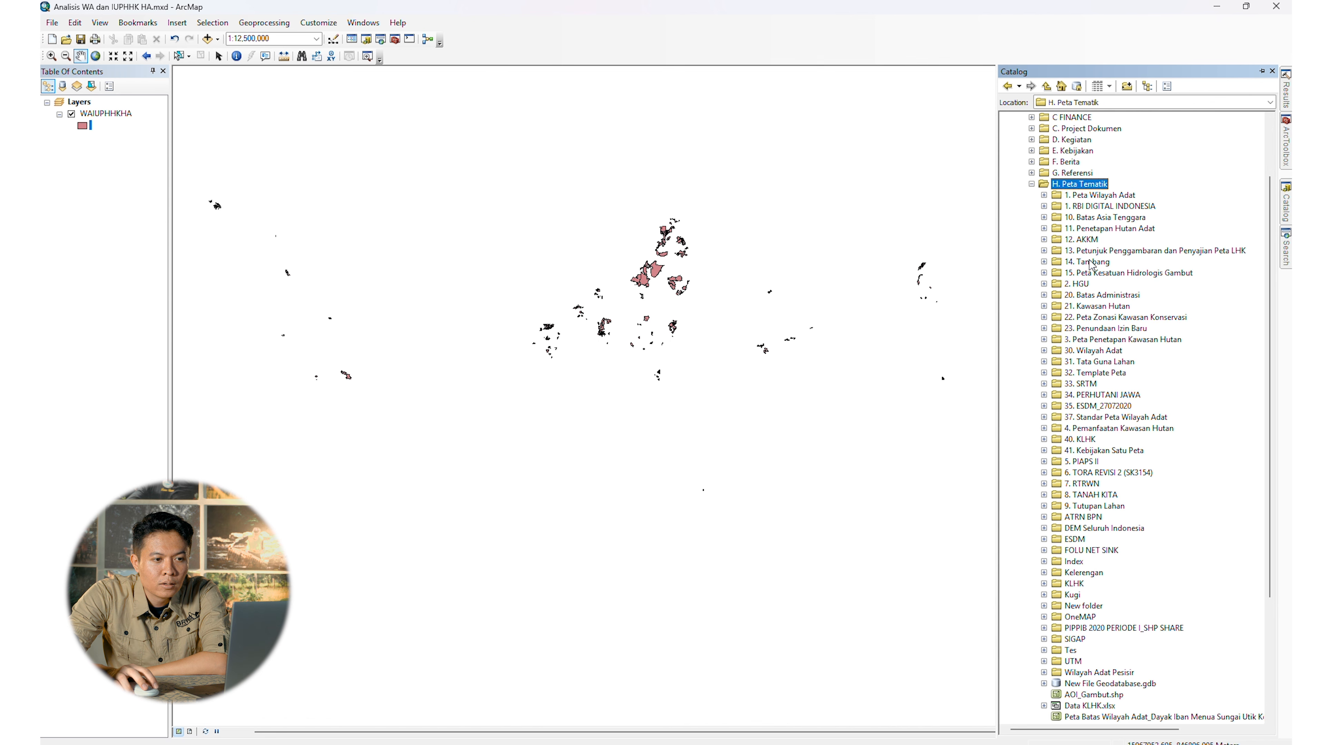
double_click(1090, 350)
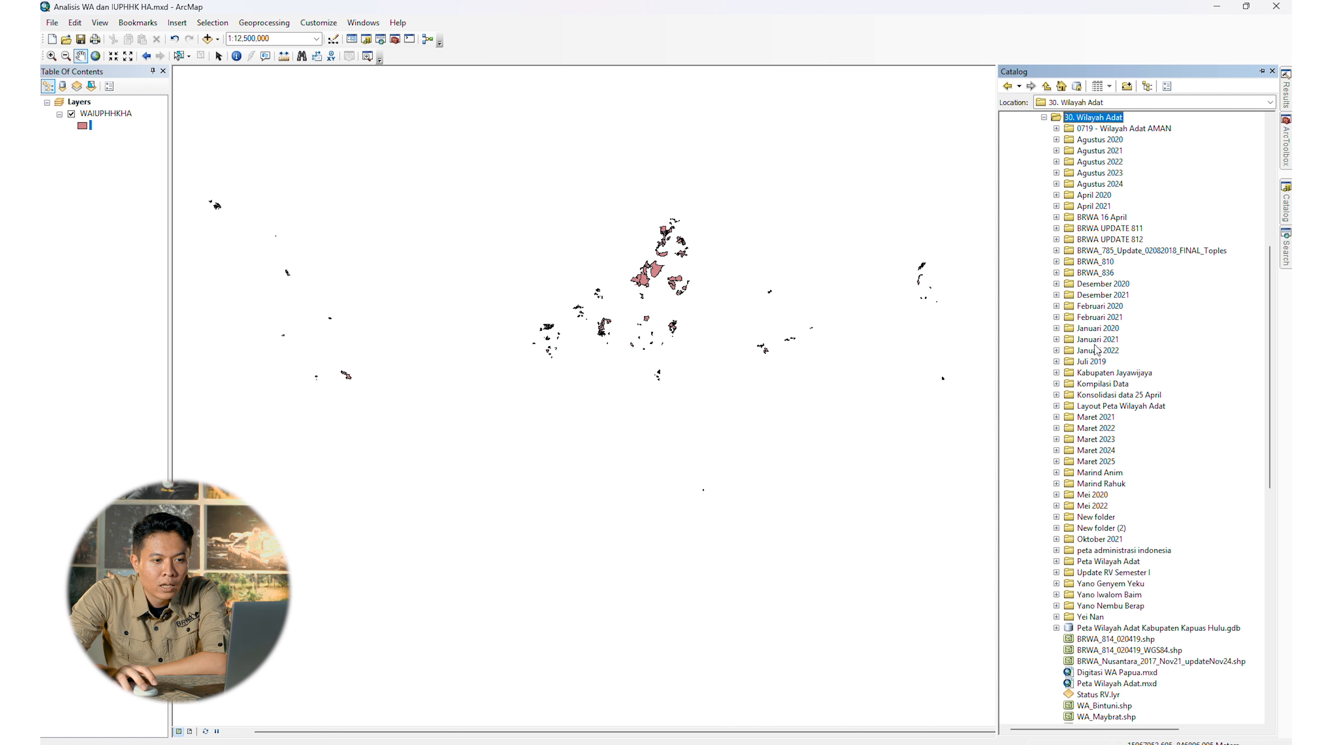
double_click(1099, 462)
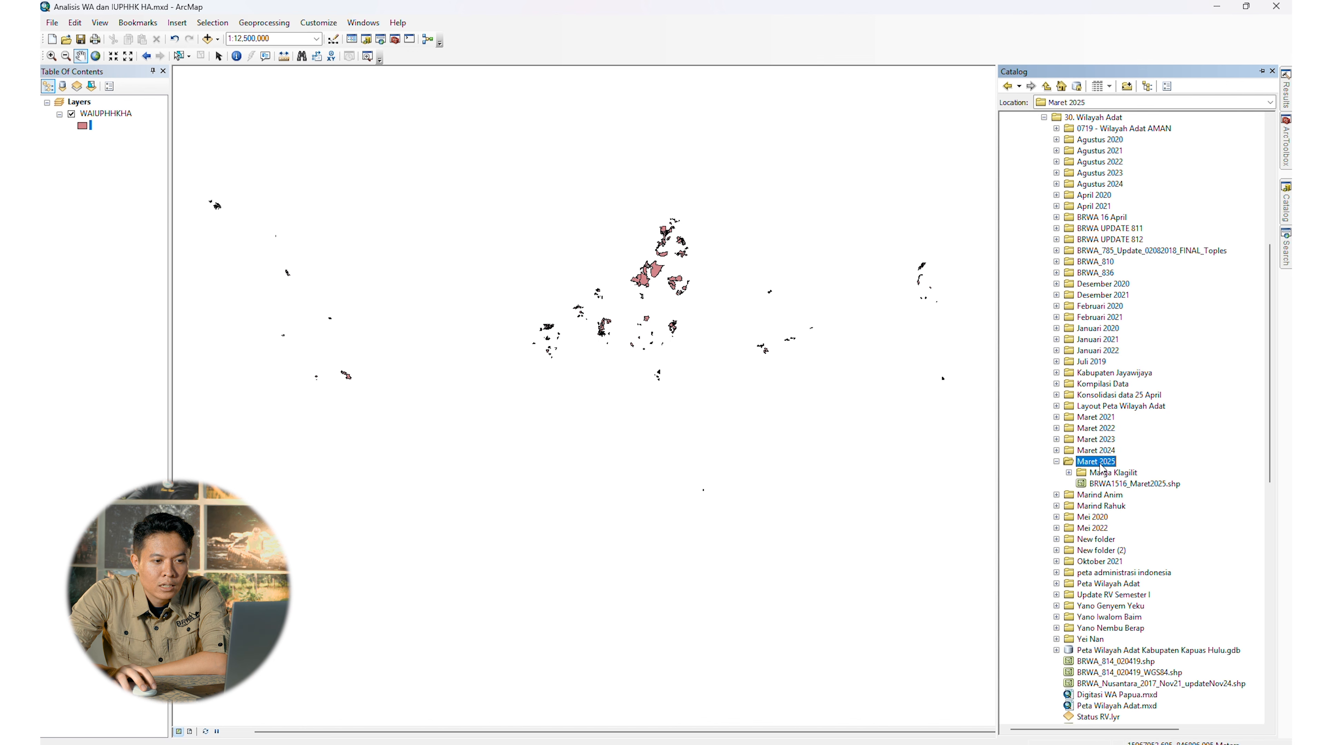
mouse_move(1111, 484)
mouse_down()
mouse_move(89, 153)
mouse_move(86, 140)
mouse_up()
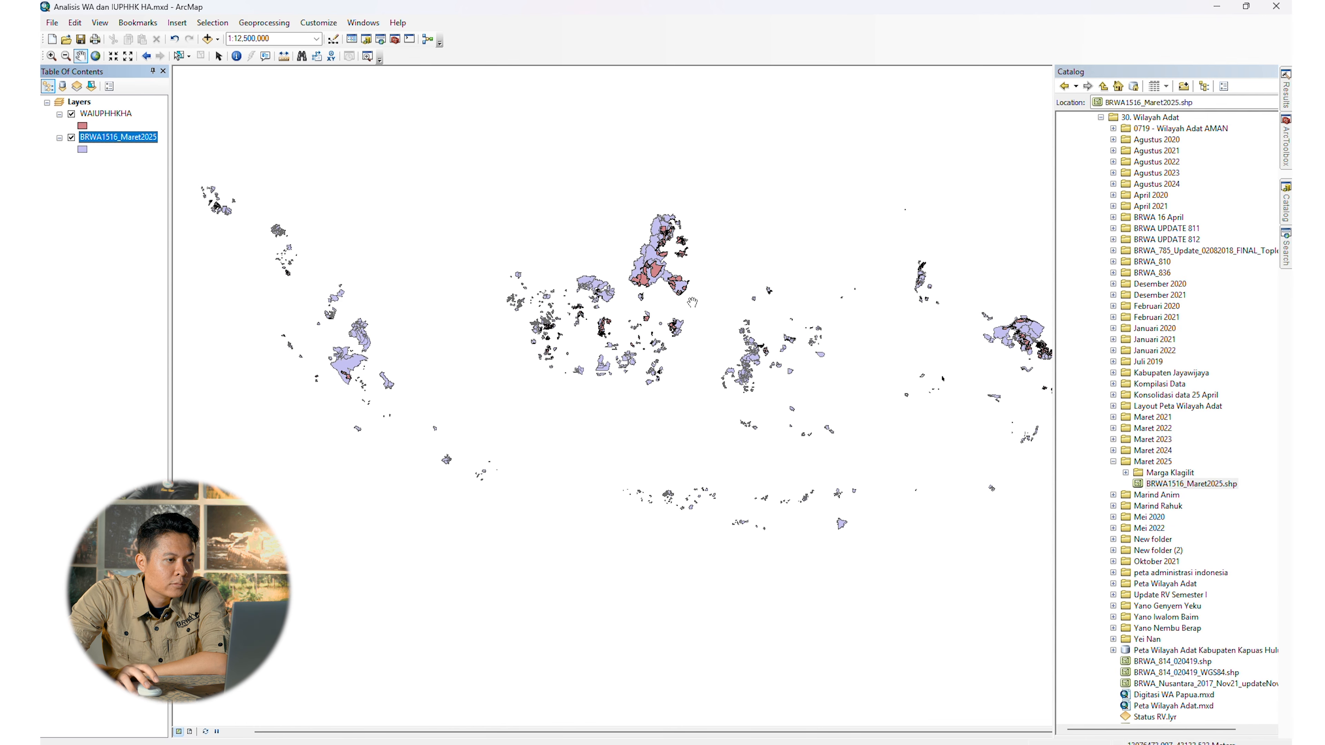
scroll(678, 281, down, 1)
scroll(678, 282, up, 6)
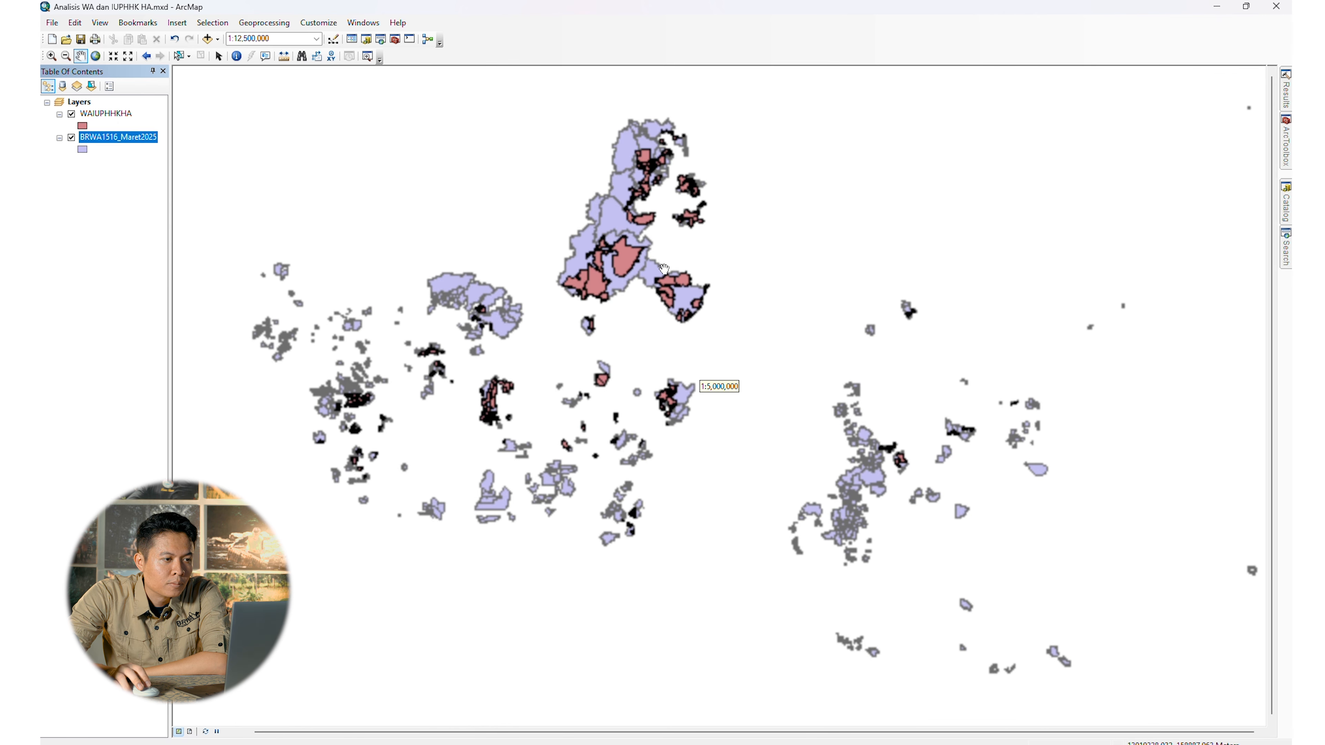
scroll(529, 212, up, 2)
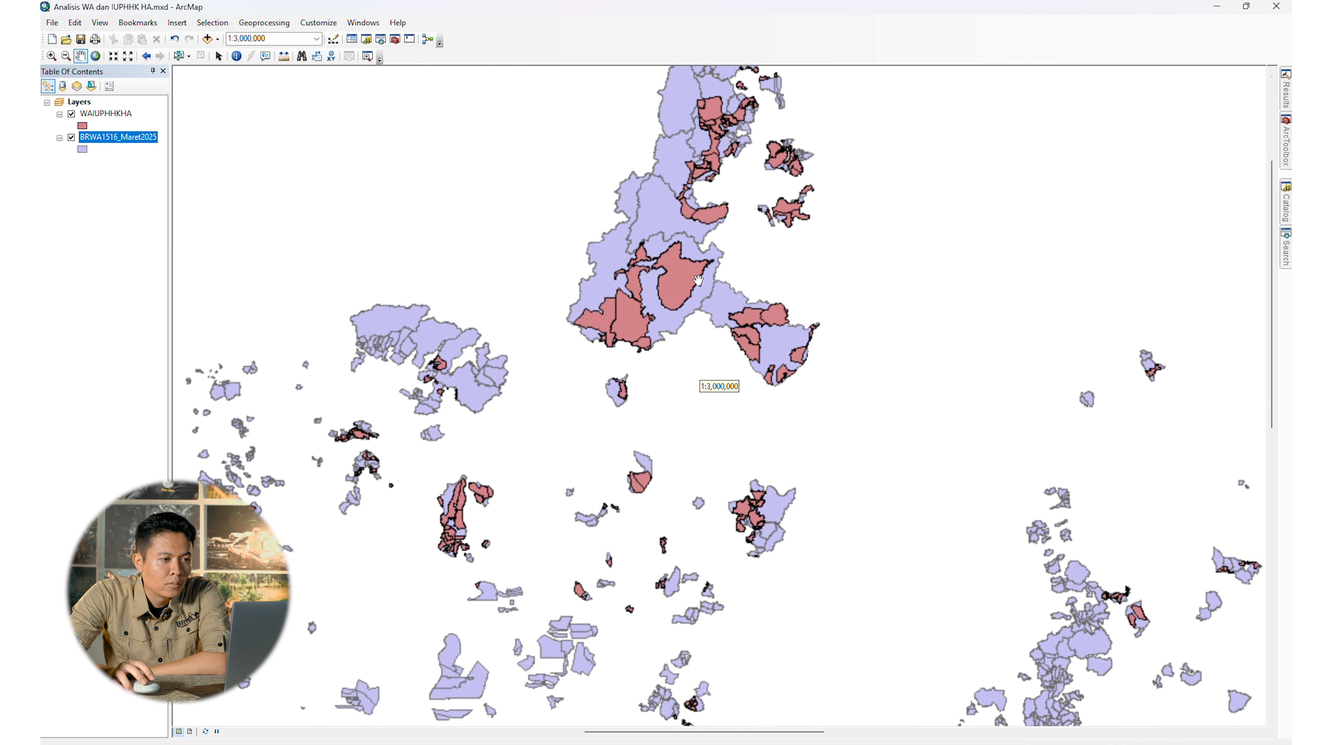